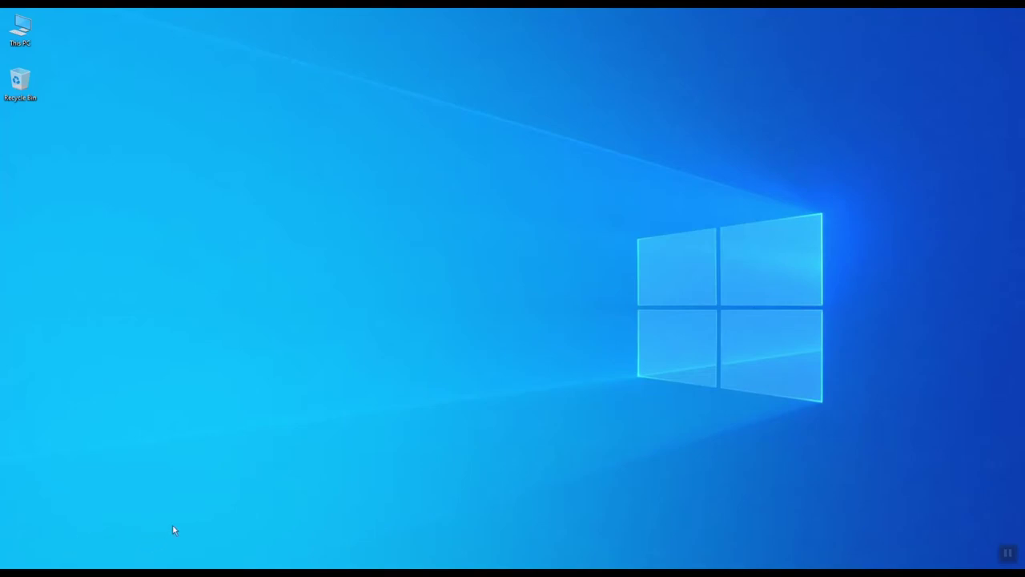
Launch AutoCAD 2016 - English from the Autodesk folder in the Start menu
{"action": "left_click", "coordinate": [10, 563]}
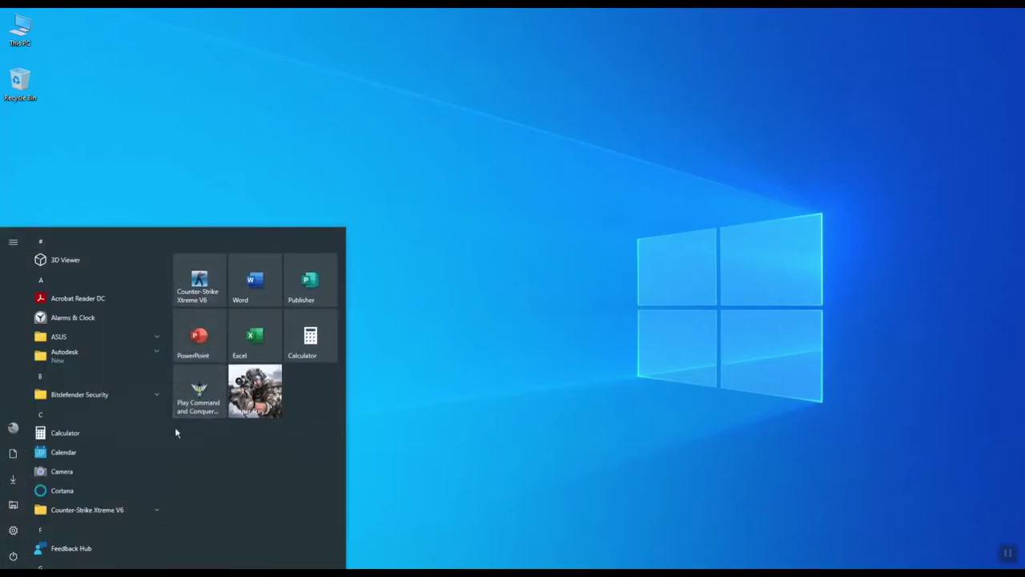
{"action": "left_click", "coordinate": [140, 362]}
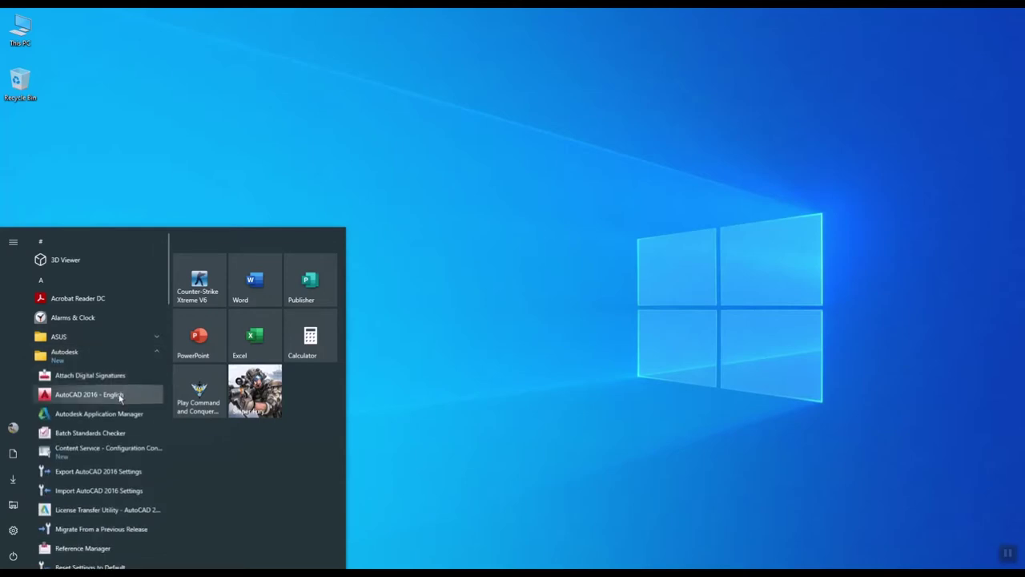
{"action": "left_click", "coordinate": [120, 395]}
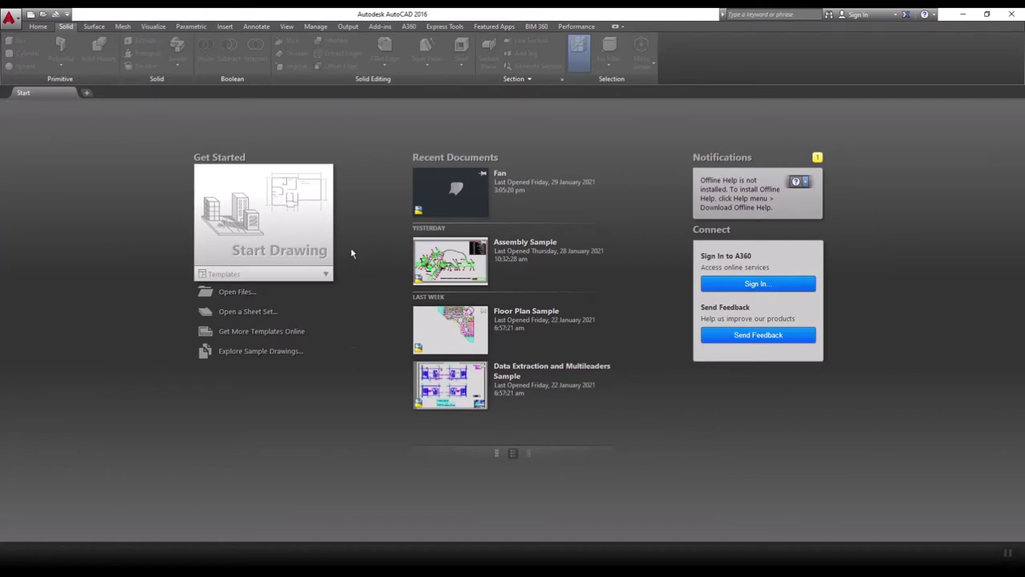
Begin a new blank drawing, Drawing1, with Start Drawing on the Start tab
{"action": "left_click", "coordinate": [285, 234]}
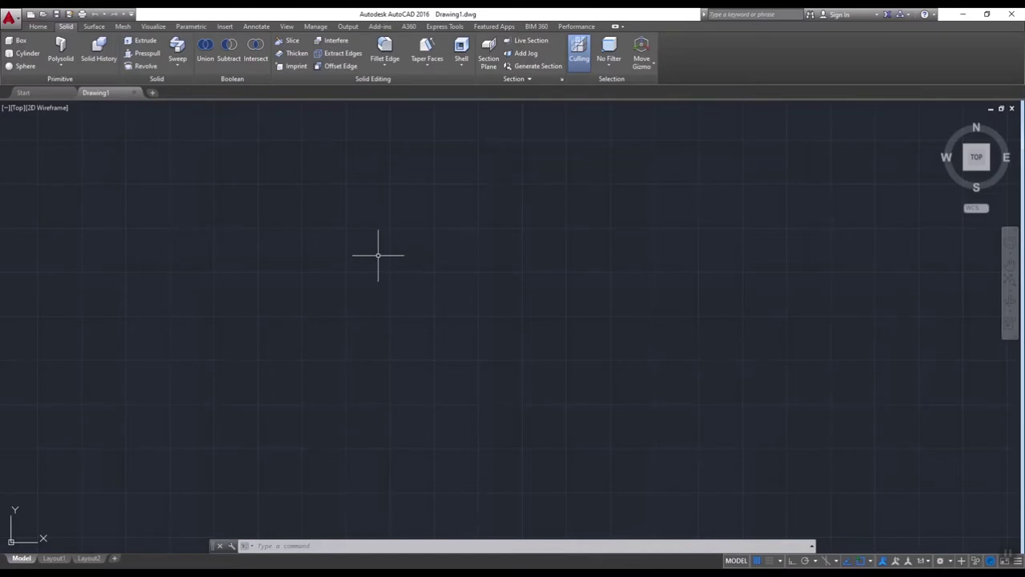
Through the UNITS dialog, set Insertion scale to Centimeters and confirm
{"action": "type", "text": "uni"}
{"action": "key", "text": "Down"}
{"action": "key", "text": "Return"}
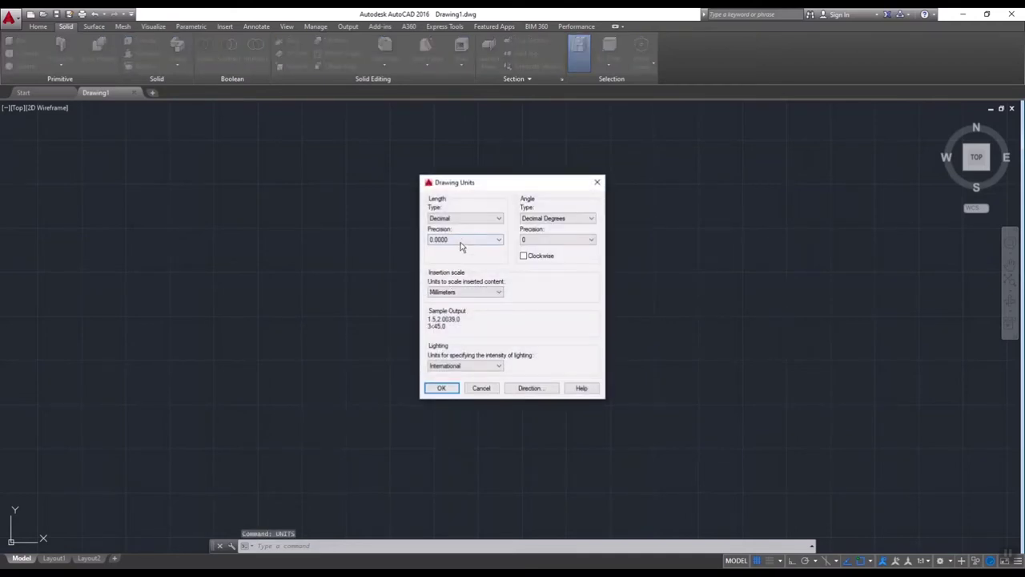
{"action": "left_click", "coordinate": [456, 293]}
{"action": "left_click", "coordinate": [453, 342]}
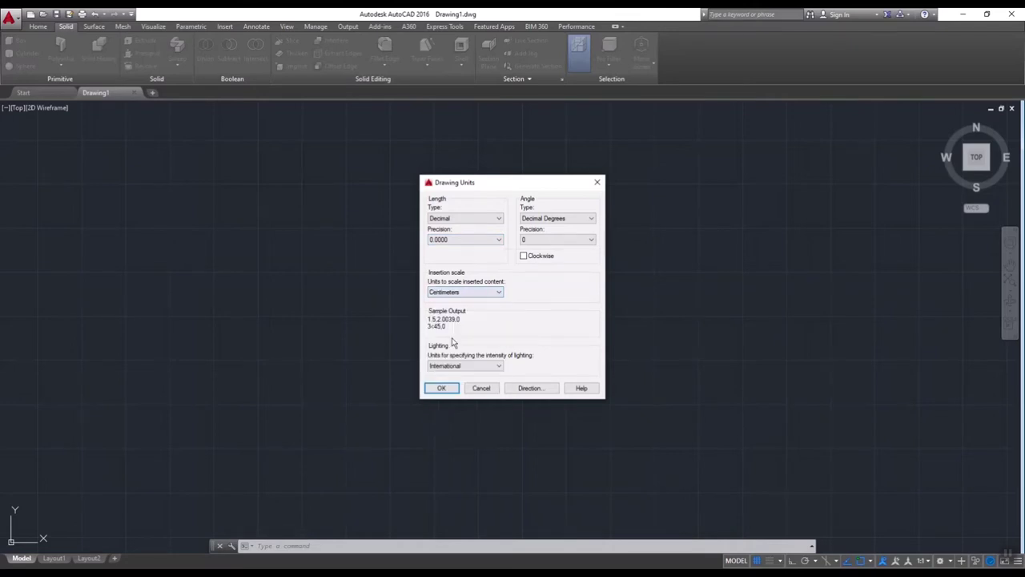
{"action": "left_click", "coordinate": [441, 388]}
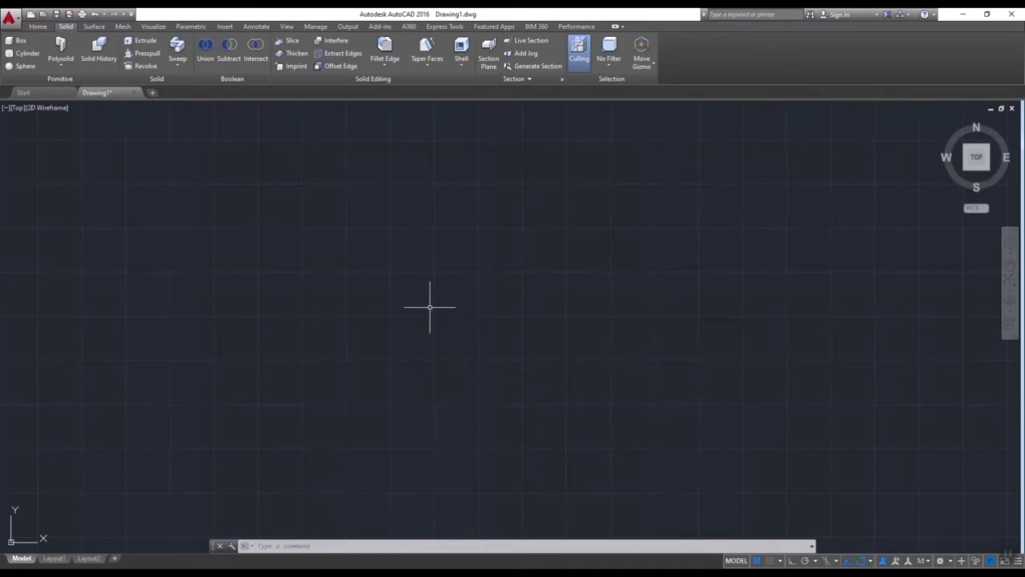
Draw a circle of radius 20 at a picked centre point and zoom in on it
{"action": "type", "text": "CIRC"}
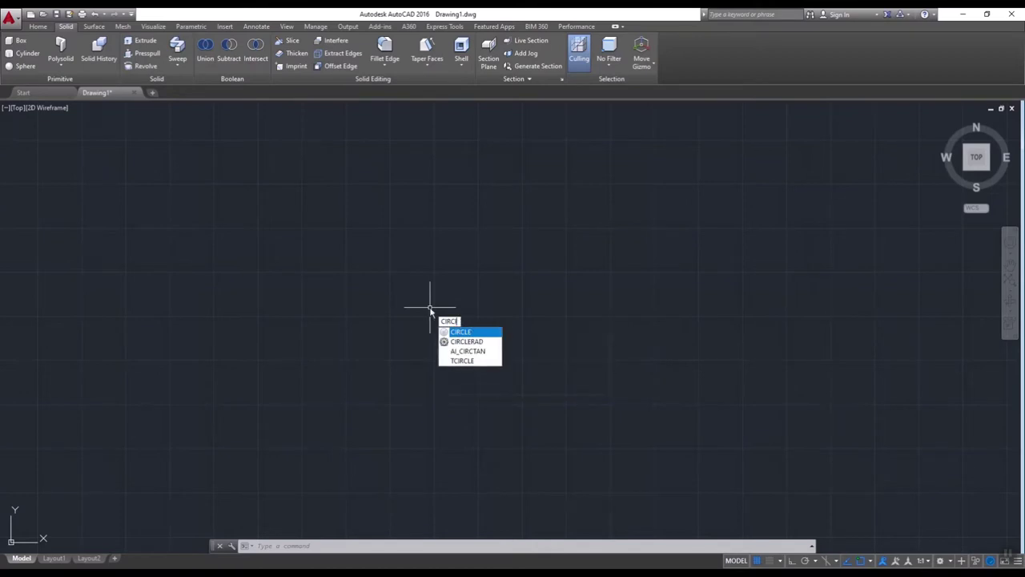
{"action": "type", "text": "LE"}
{"action": "key", "text": "Return"}
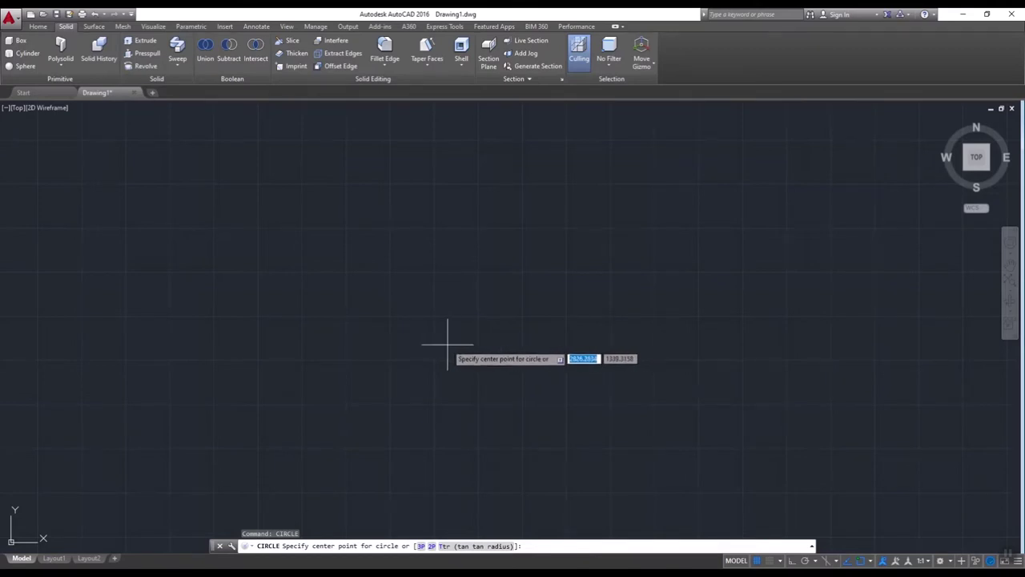
{"action": "left_click", "coordinate": [448, 344]}
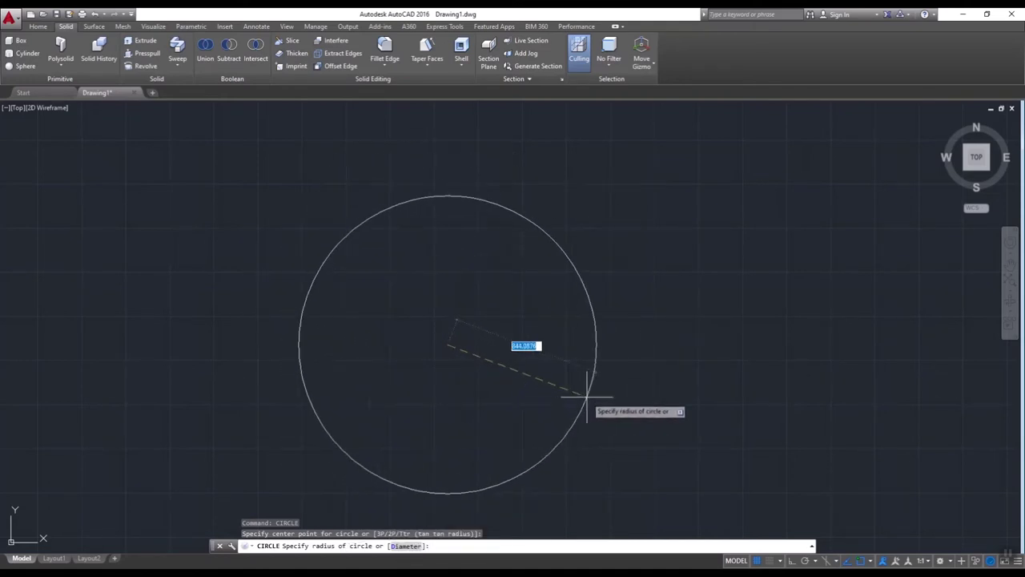
{"action": "type", "text": "2"}
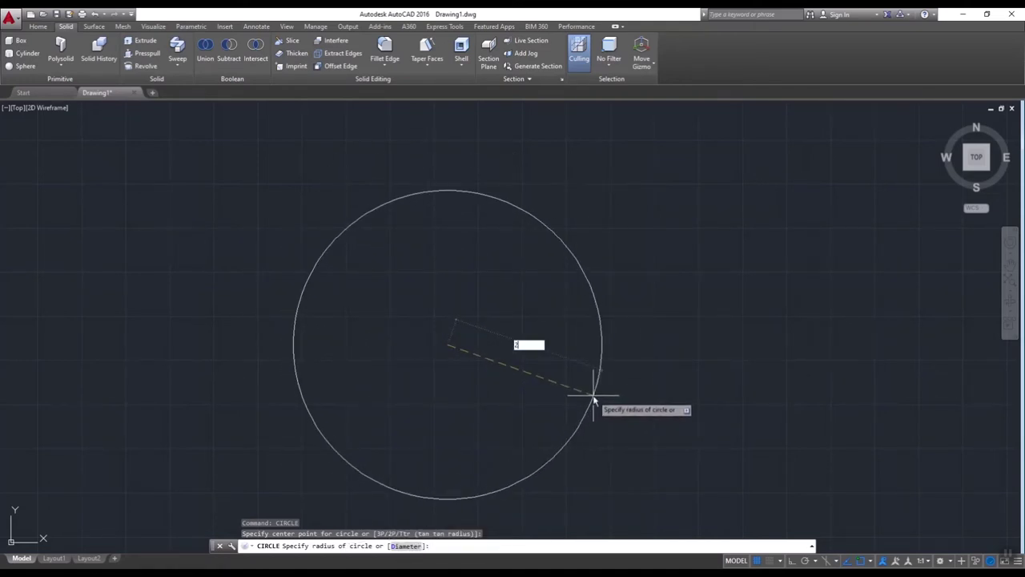
{"action": "type", "text": "0"}
{"action": "key", "text": "Return"}
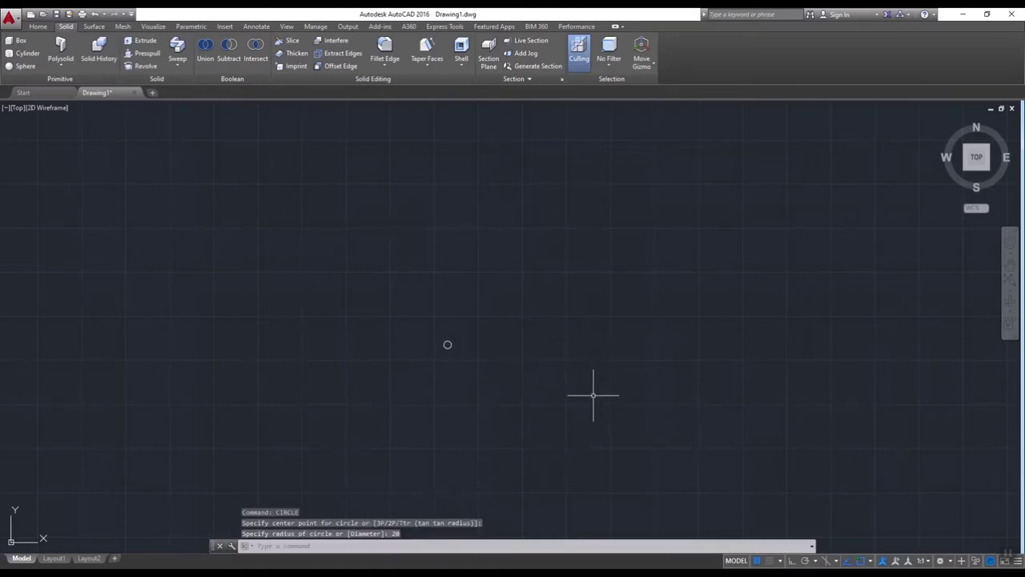
{"action": "scroll", "coordinate": [460, 366], "scroll_direction": "up", "scroll_amount": 4}
{"action": "scroll", "coordinate": [435, 306], "scroll_direction": "up", "scroll_amount": 5}
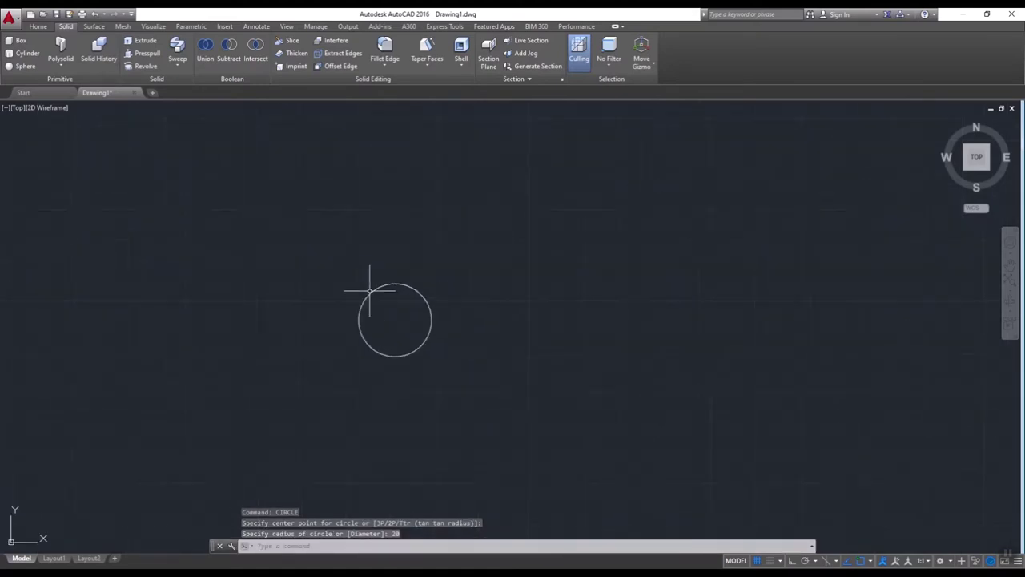
{"action": "scroll", "coordinate": [382, 300], "scroll_direction": "up", "scroll_amount": 2}
{"action": "scroll", "coordinate": [404, 319], "scroll_direction": "up", "scroll_amount": 1}
{"action": "scroll", "coordinate": [406, 322], "scroll_direction": "down", "scroll_amount": 1}
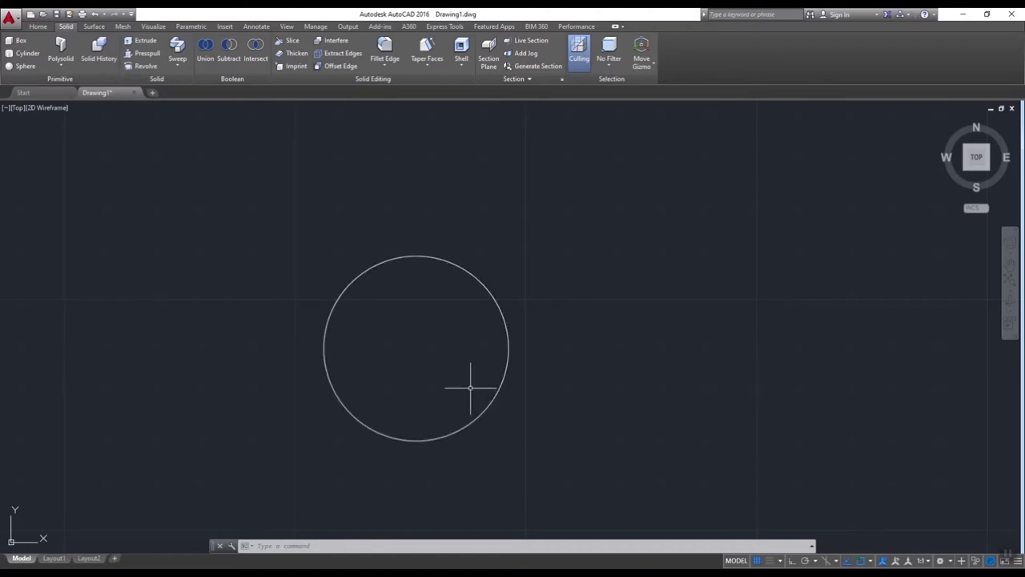
Draw a radius-16 circle snapped to the existing circle's centre
{"action": "type", "text": "c"}
{"action": "key", "text": "Return"}
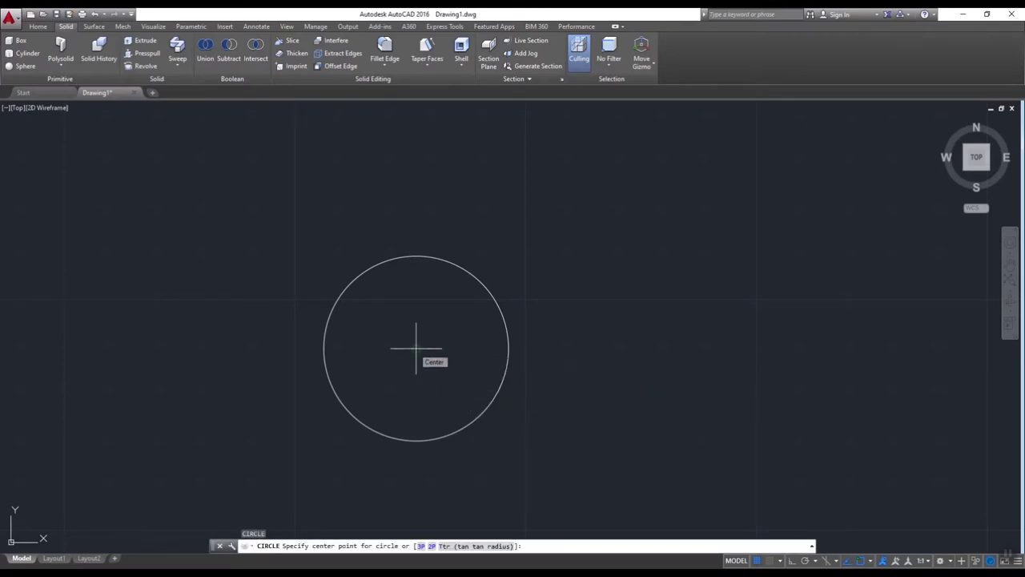
{"action": "scroll", "coordinate": [416, 349], "scroll_direction": "up", "scroll_amount": 2}
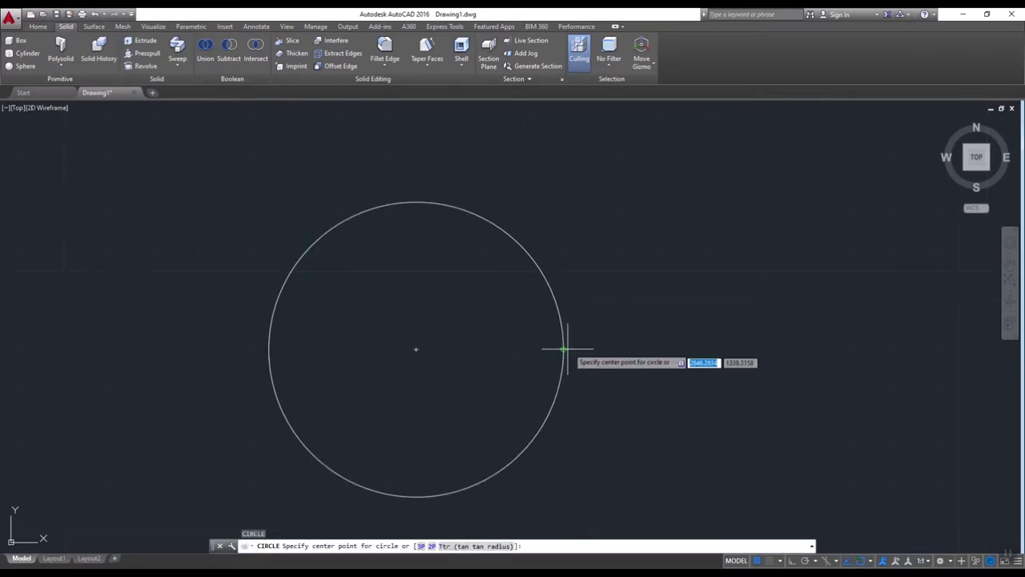
{"action": "left_click", "coordinate": [414, 348]}
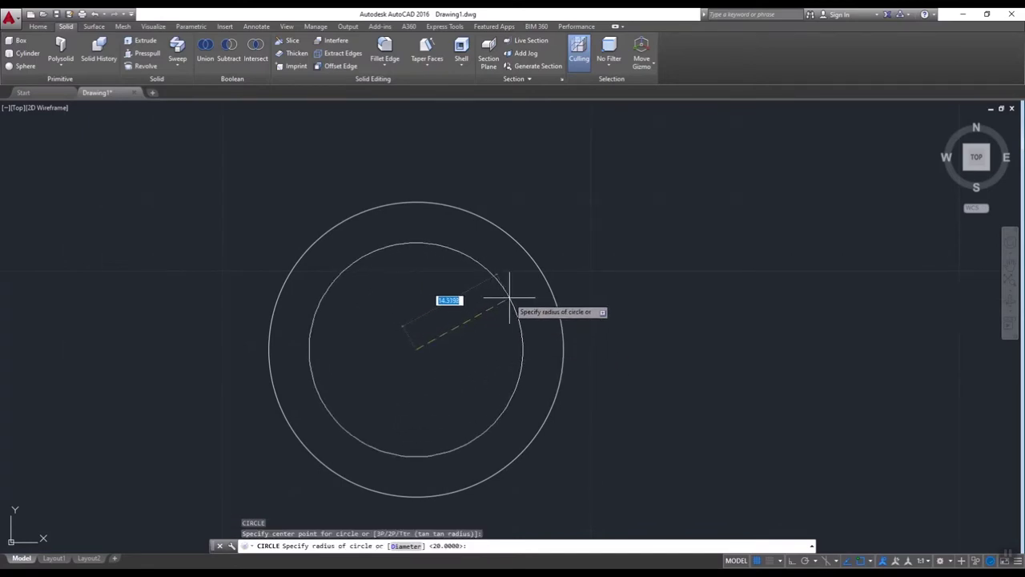
{"action": "type", "text": "16"}
{"action": "key", "text": "Return"}
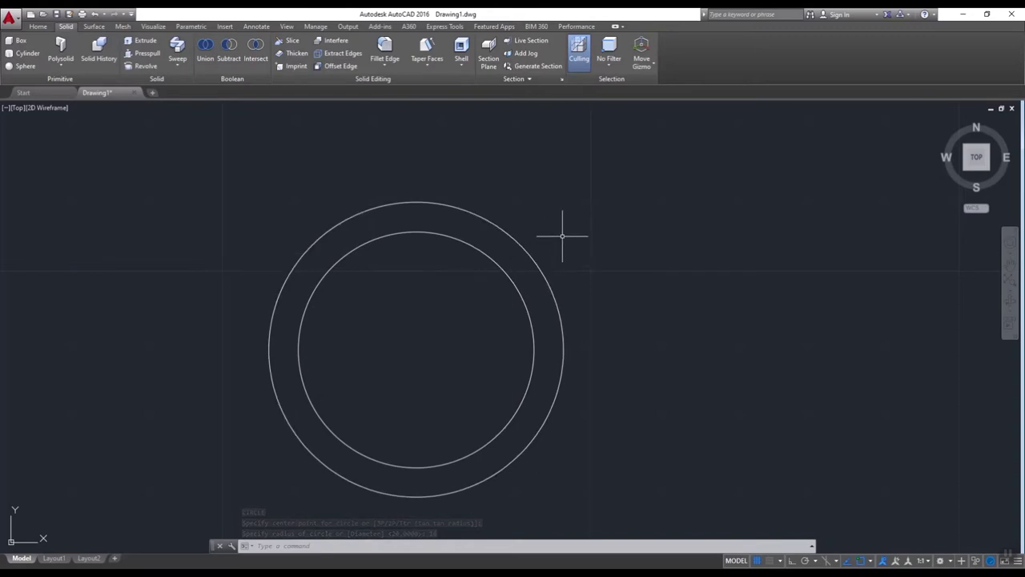
Draw a radius-17 circle on the same shared centre
{"action": "type", "text": "c"}
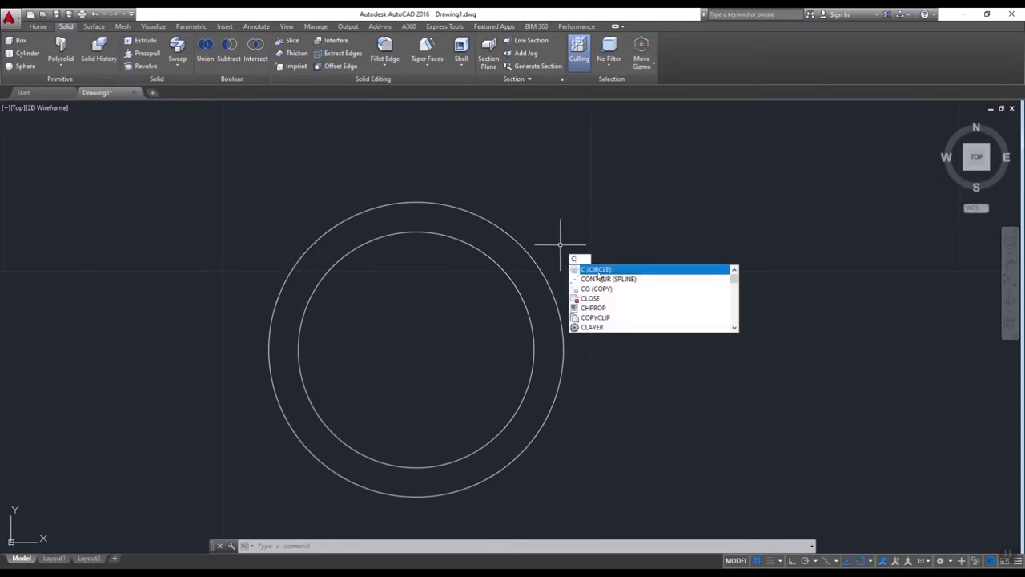
{"action": "key", "text": "Return"}
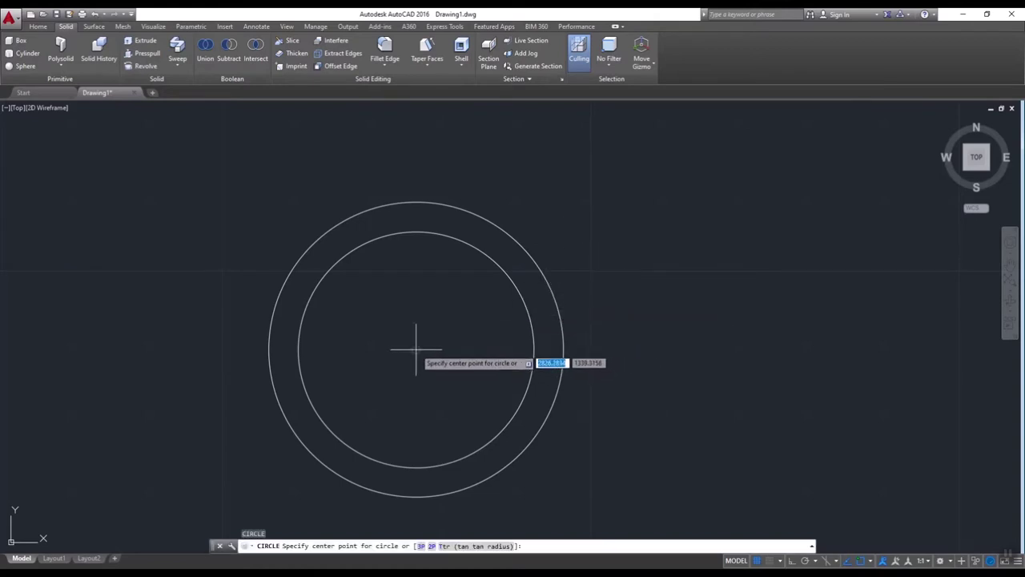
{"action": "left_click", "coordinate": [416, 350]}
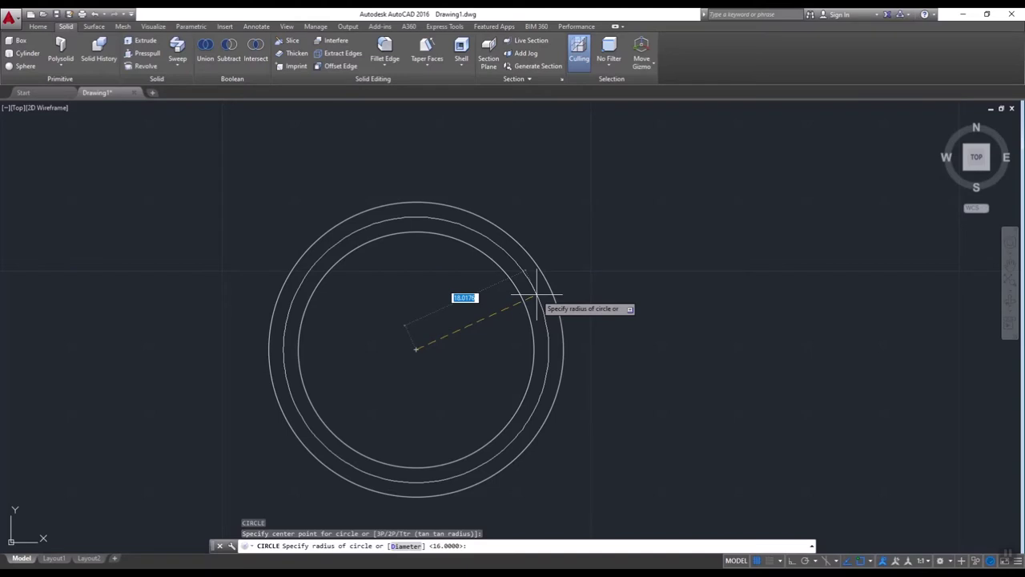
{"action": "key", "text": "BackSpace"}
{"action": "type", "text": "7"}
{"action": "key", "text": "Return"}
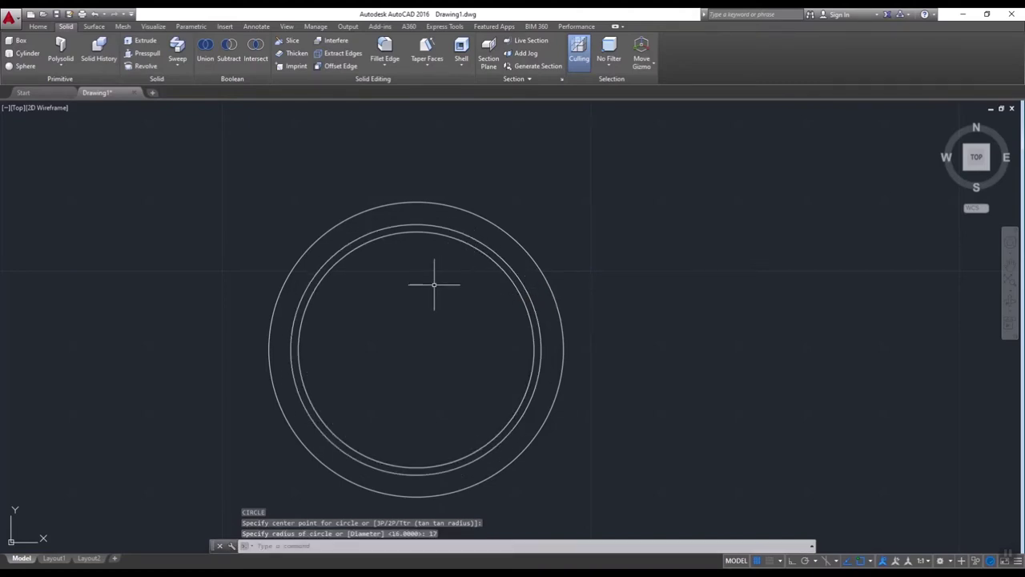
{"action": "scroll", "coordinate": [434, 283], "scroll_direction": "up", "scroll_amount": 2}
Draw a vertical line from the circles' centre straight up past the outer circle, with Ortho on
{"action": "type", "text": "l"}
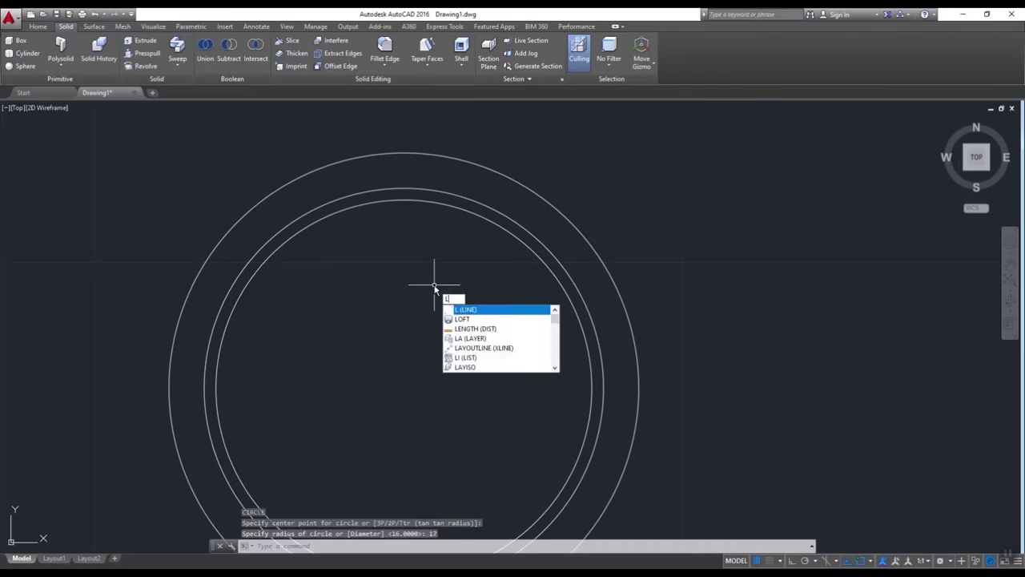
{"action": "key", "text": "Return"}
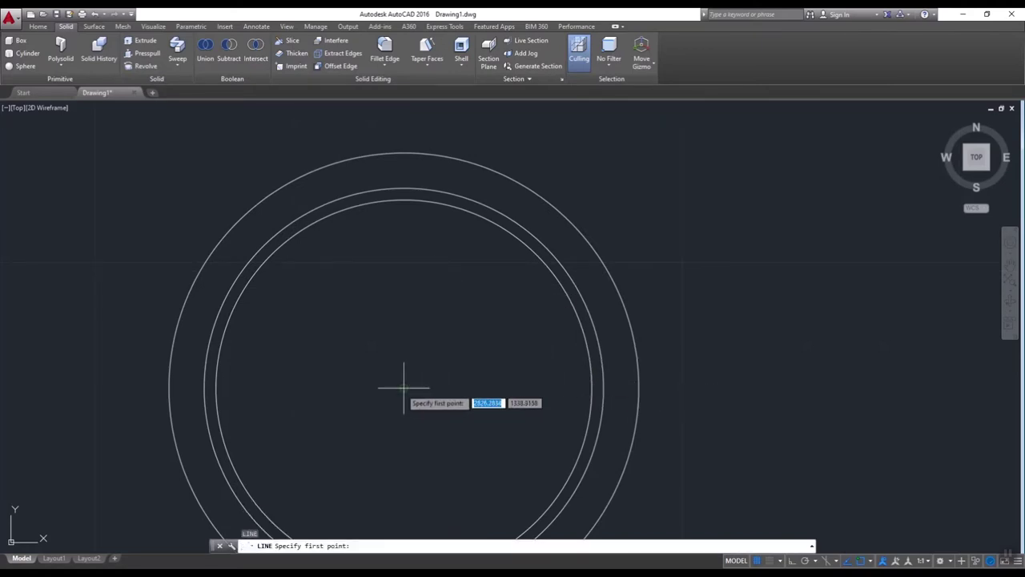
{"action": "left_click", "coordinate": [404, 388]}
{"action": "scroll", "coordinate": [403, 386], "scroll_direction": "down", "scroll_amount": 3}
{"action": "scroll", "coordinate": [403, 387], "scroll_direction": "up", "scroll_amount": 2}
{"action": "scroll", "coordinate": [403, 384], "scroll_direction": "up", "scroll_amount": 2}
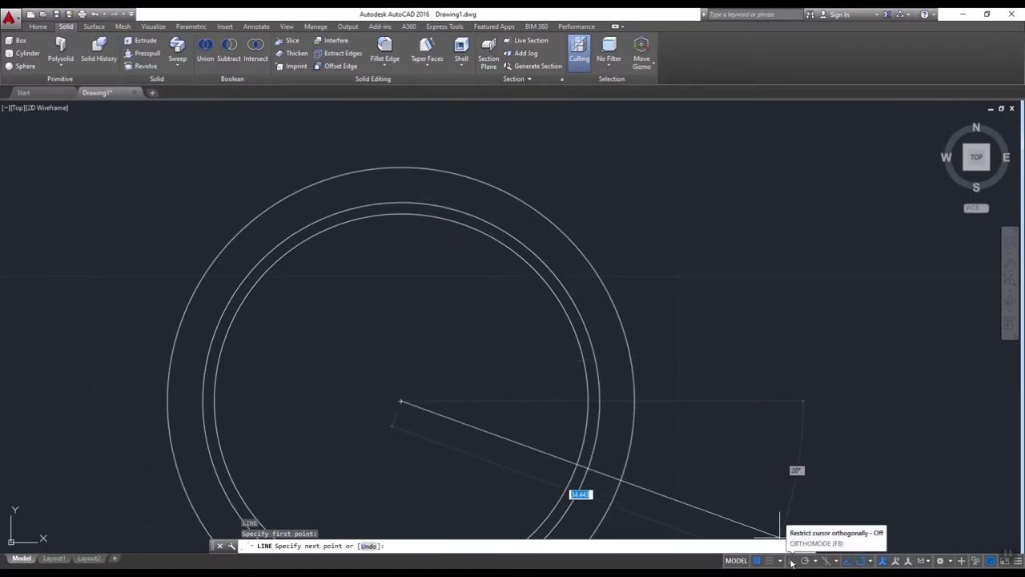
{"action": "left_click", "coordinate": [792, 560]}
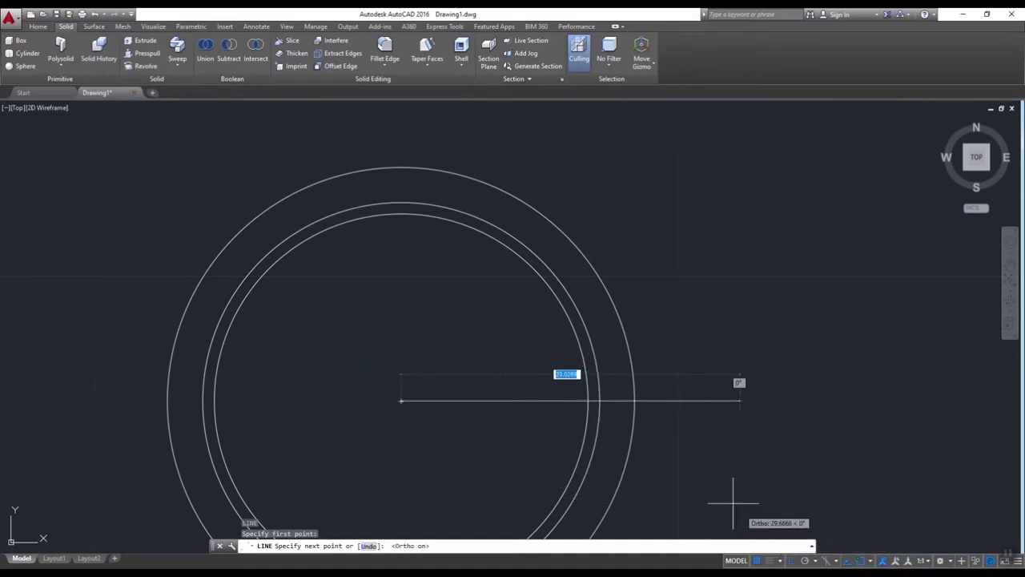
{"action": "left_click", "coordinate": [401, 131]}
{"action": "key", "text": "Escape"}
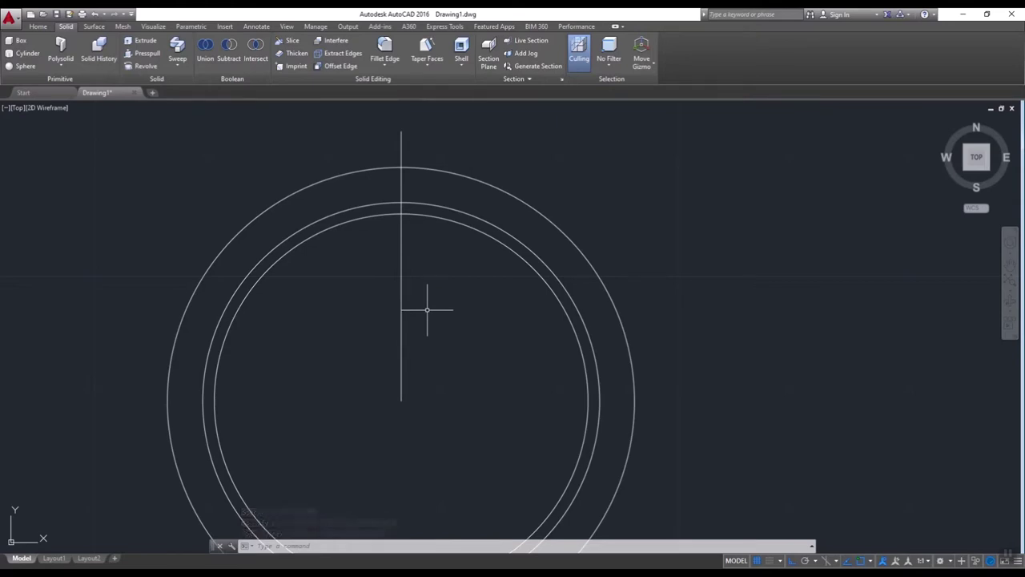
Offset the vertical center line by 2 to the right and to the left
{"action": "type", "text": "off"}
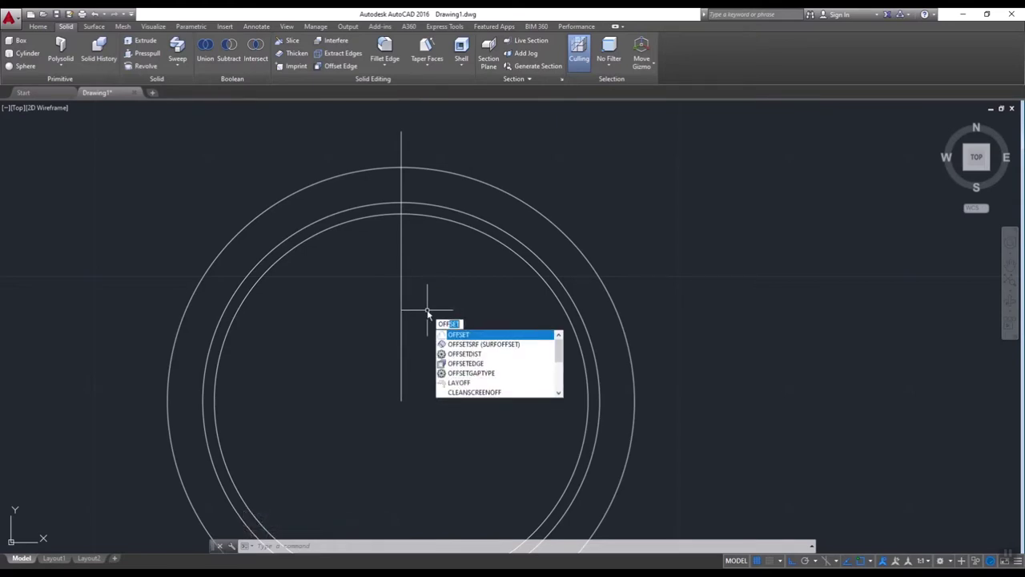
{"action": "left_click", "coordinate": [472, 335]}
{"action": "type", "text": "2"}
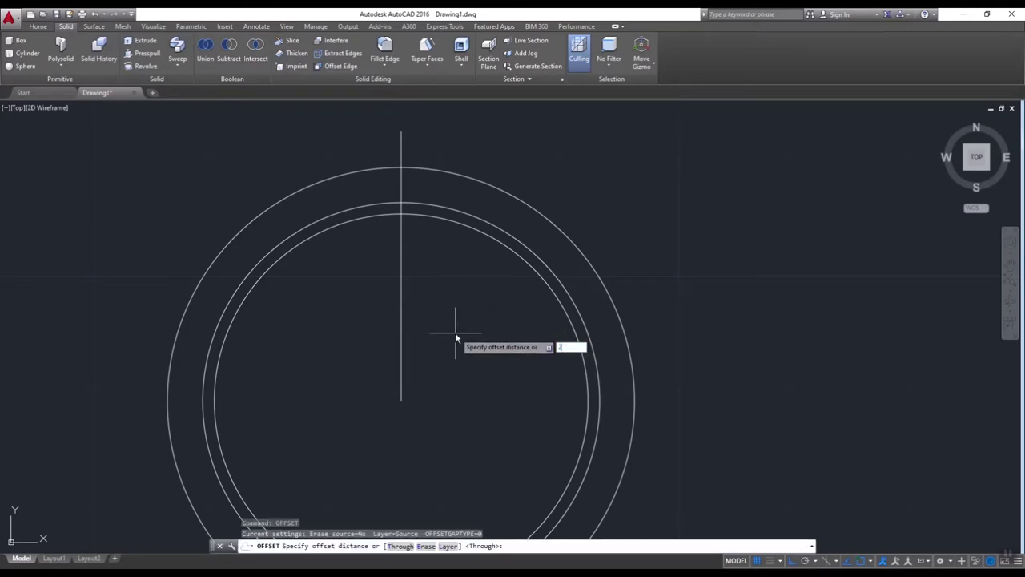
{"action": "key", "text": "Return"}
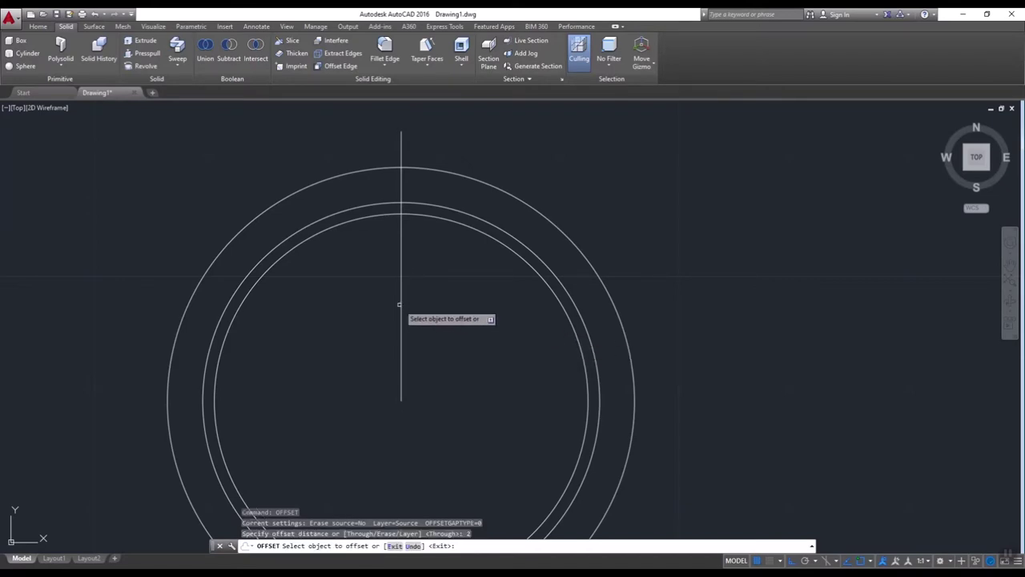
{"action": "left_click", "coordinate": [402, 306]}
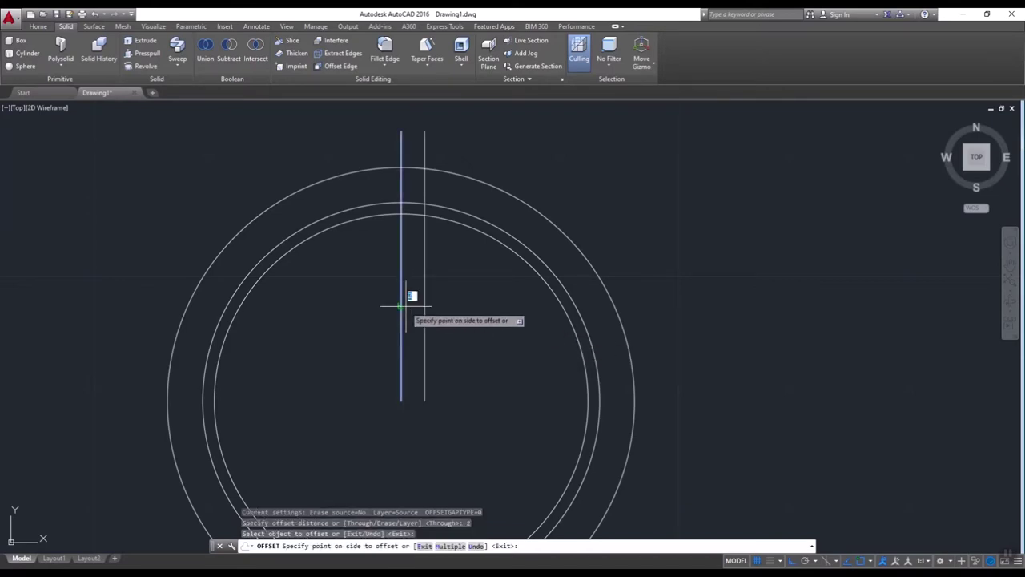
{"action": "left_click", "coordinate": [463, 302]}
{"action": "left_click", "coordinate": [401, 325]}
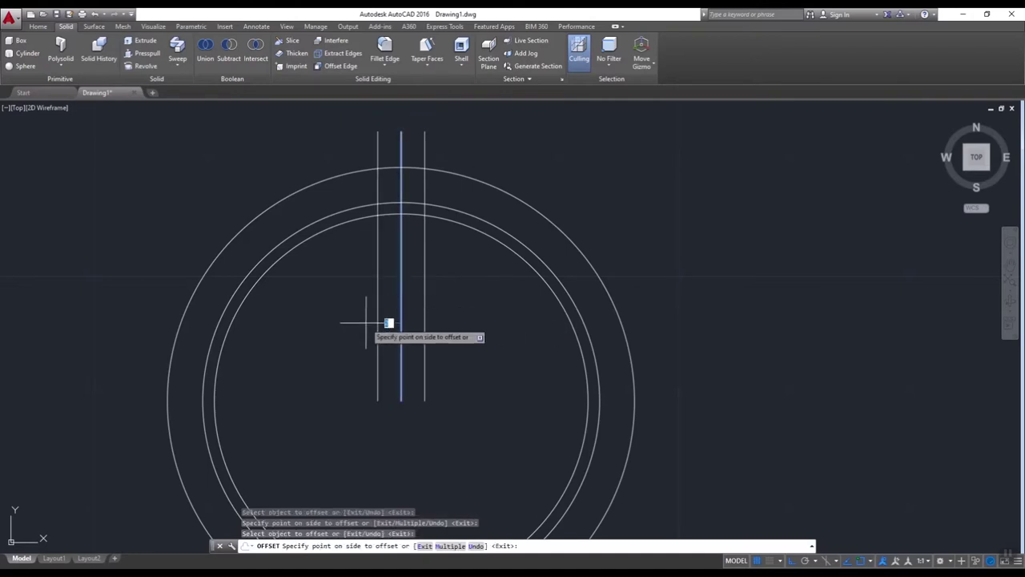
{"action": "left_click", "coordinate": [366, 322]}
{"action": "key", "text": "Escape"}
{"action": "key", "text": "Escape"}
{"action": "key", "text": "Escape"}
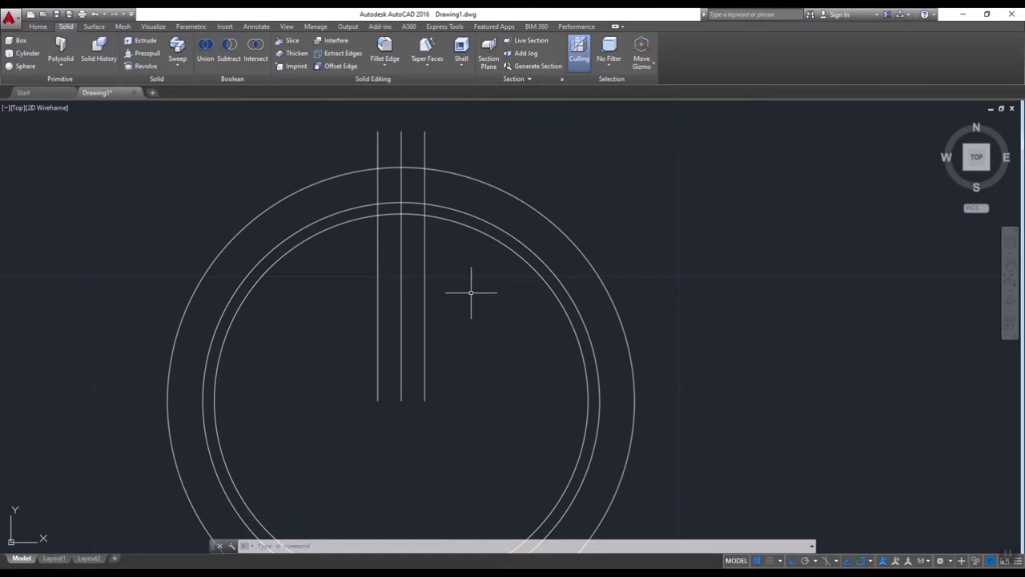
Attempt a spline from the left offset line, then abandon the unsatisfactory curve
{"action": "type", "text": "pl"}
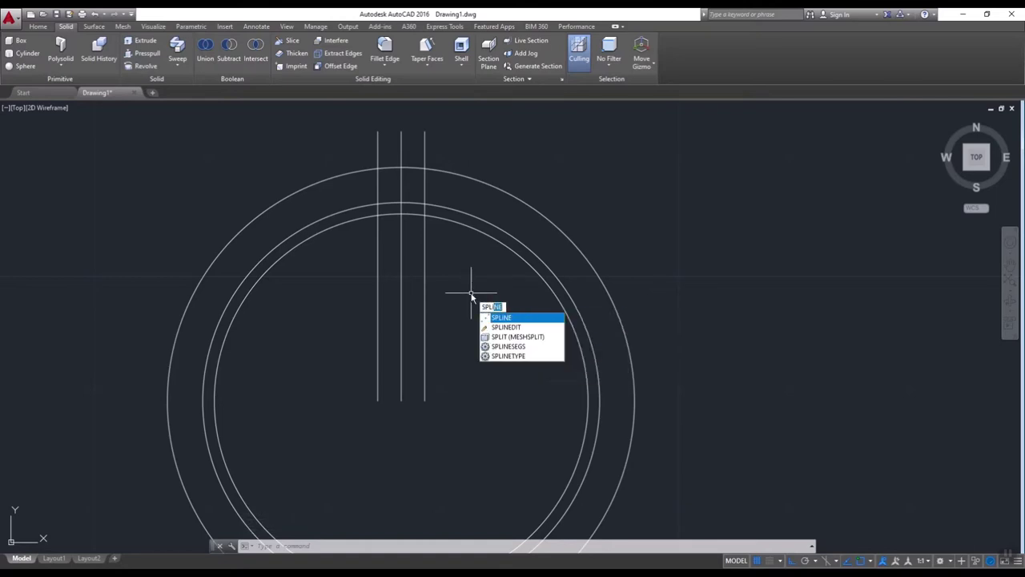
{"action": "key", "text": "Return"}
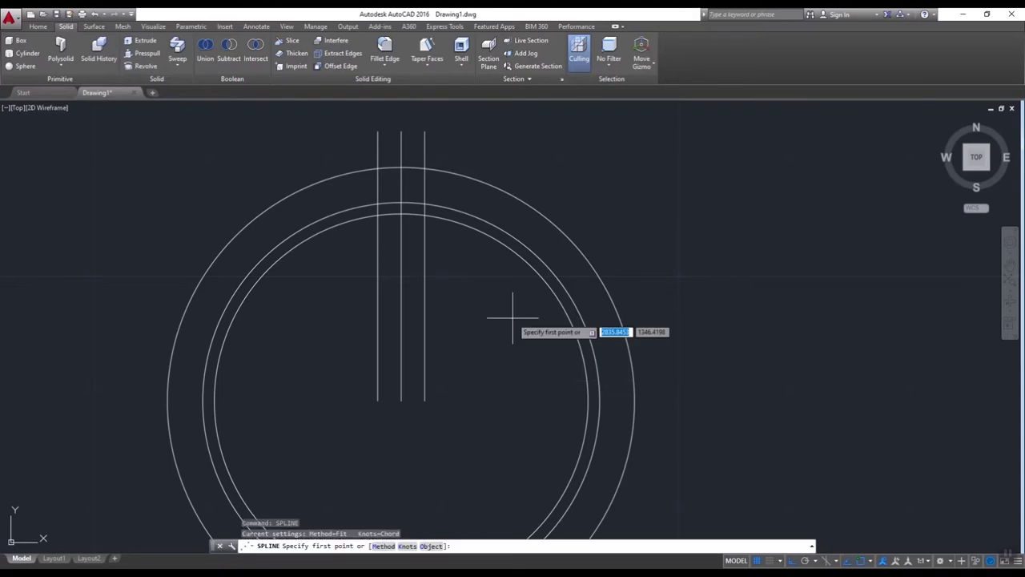
{"action": "scroll", "coordinate": [381, 229], "scroll_direction": "up", "scroll_amount": 2}
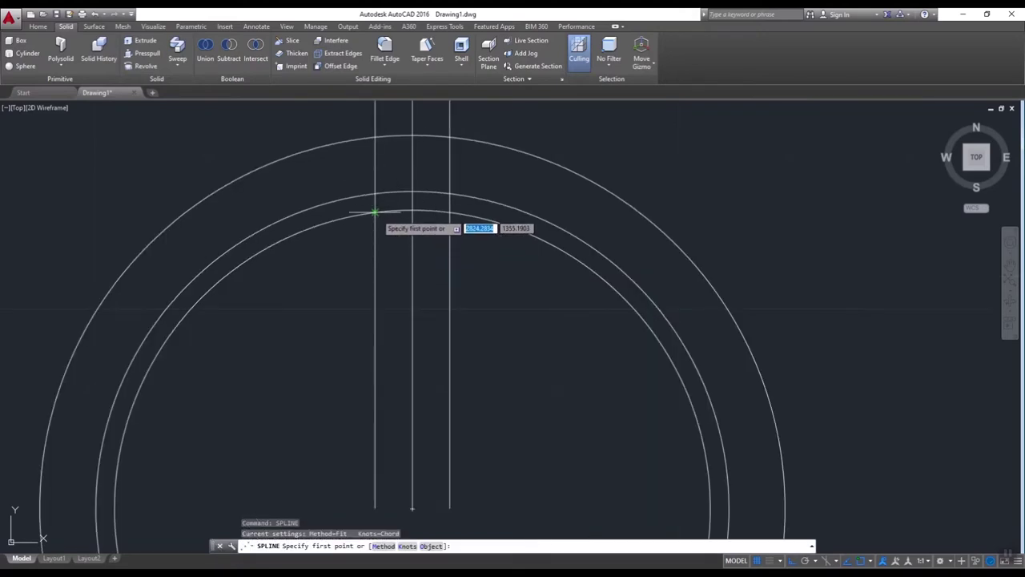
{"action": "left_click", "coordinate": [375, 212]}
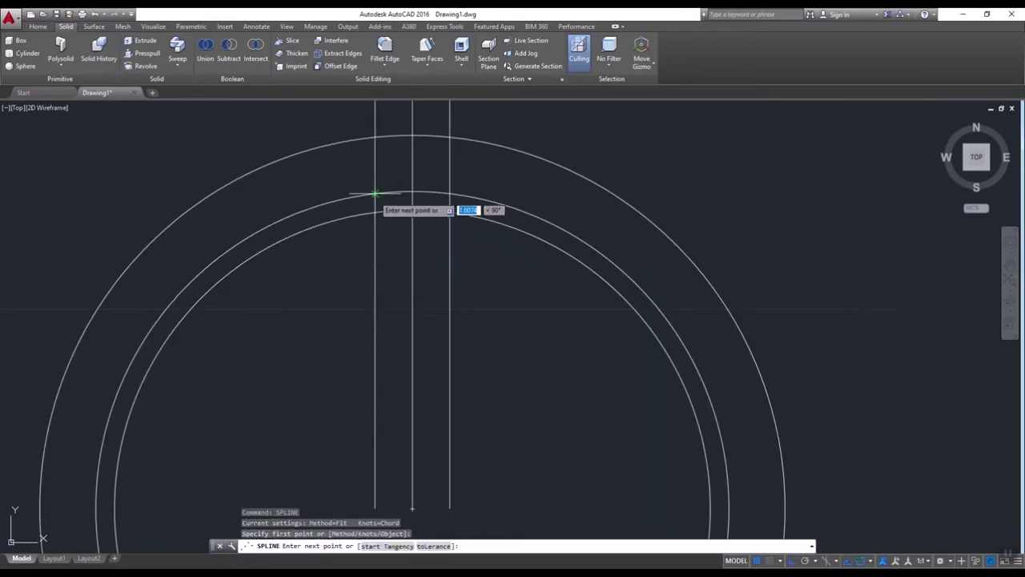
{"action": "scroll", "coordinate": [375, 194], "scroll_direction": "up", "scroll_amount": 2}
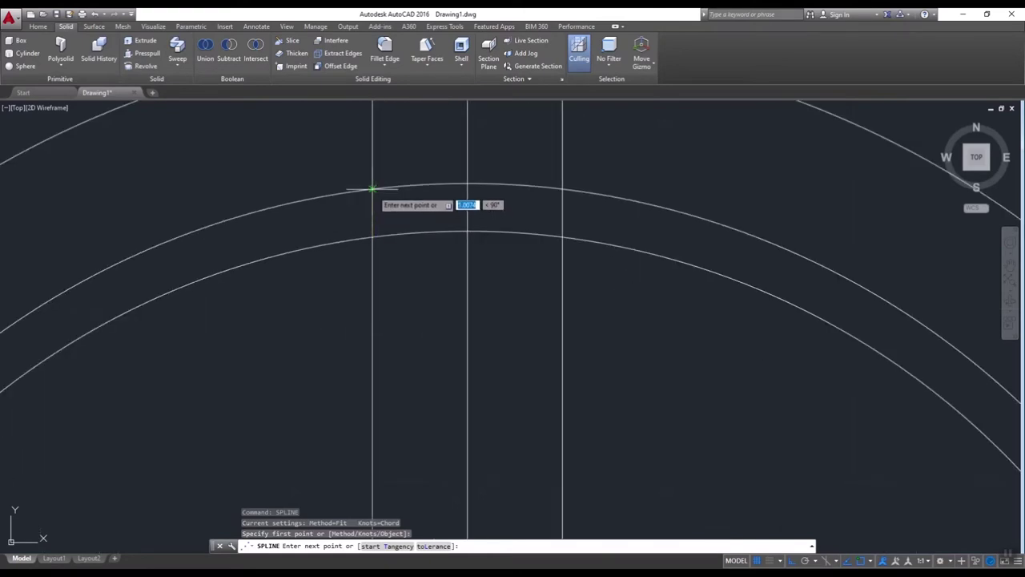
{"action": "left_click", "coordinate": [372, 190]}
{"action": "scroll", "coordinate": [372, 190], "scroll_direction": "down", "scroll_amount": 3}
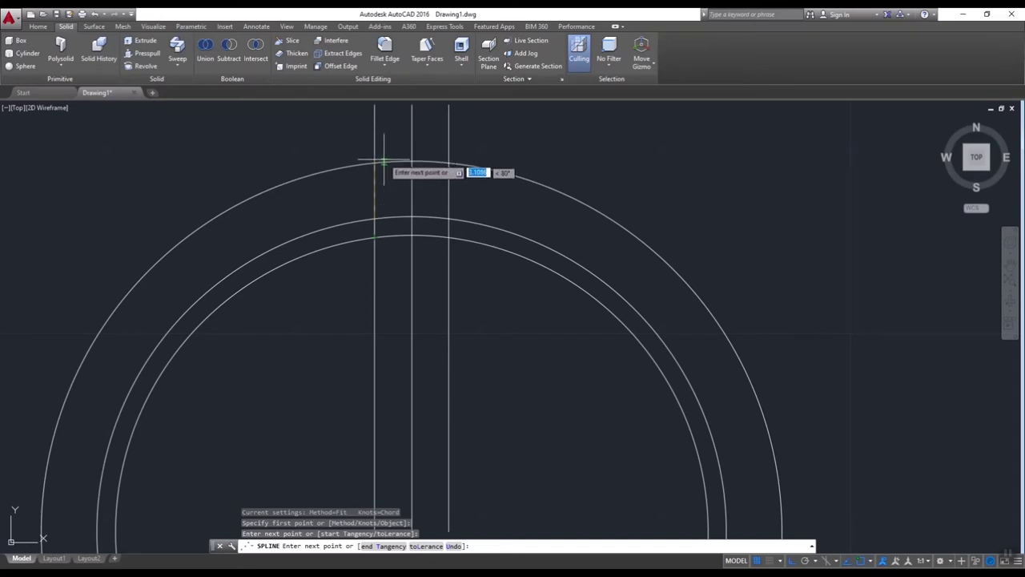
{"action": "left_click", "coordinate": [385, 165]}
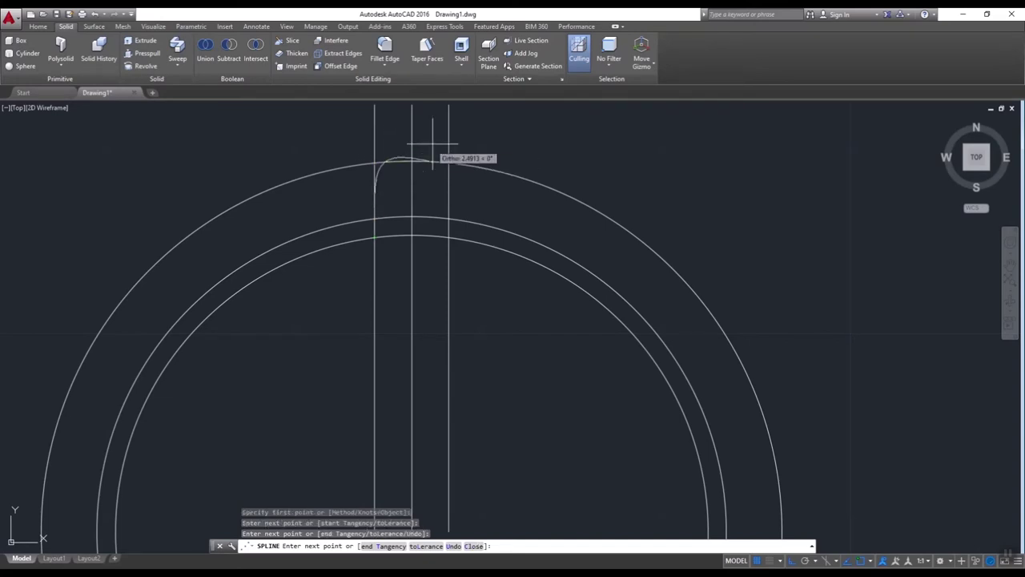
{"action": "scroll", "coordinate": [447, 248], "scroll_direction": "down", "scroll_amount": 5}
{"action": "scroll", "coordinate": [457, 224], "scroll_direction": "up", "scroll_amount": 3}
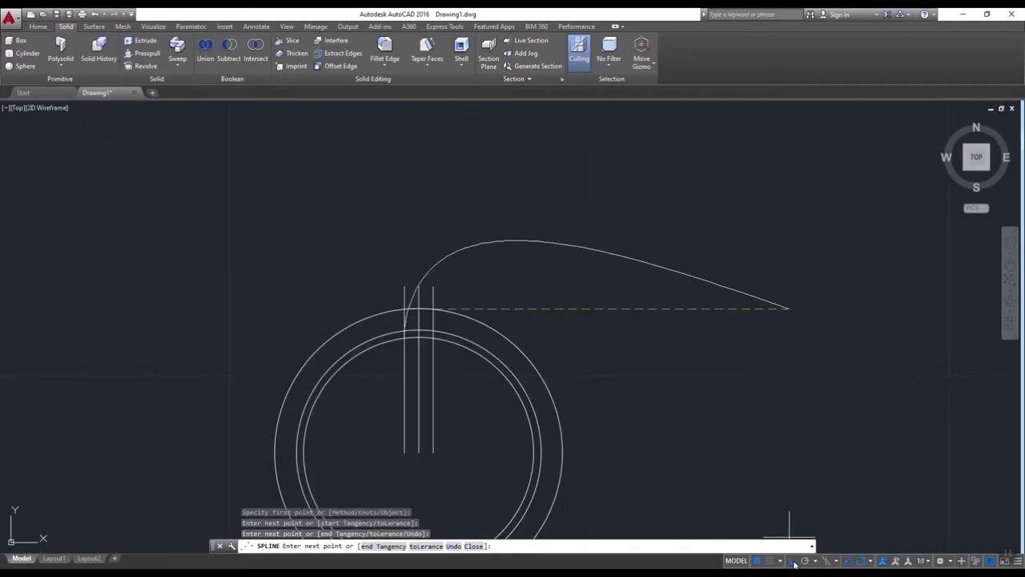
{"action": "key", "text": "F8"}
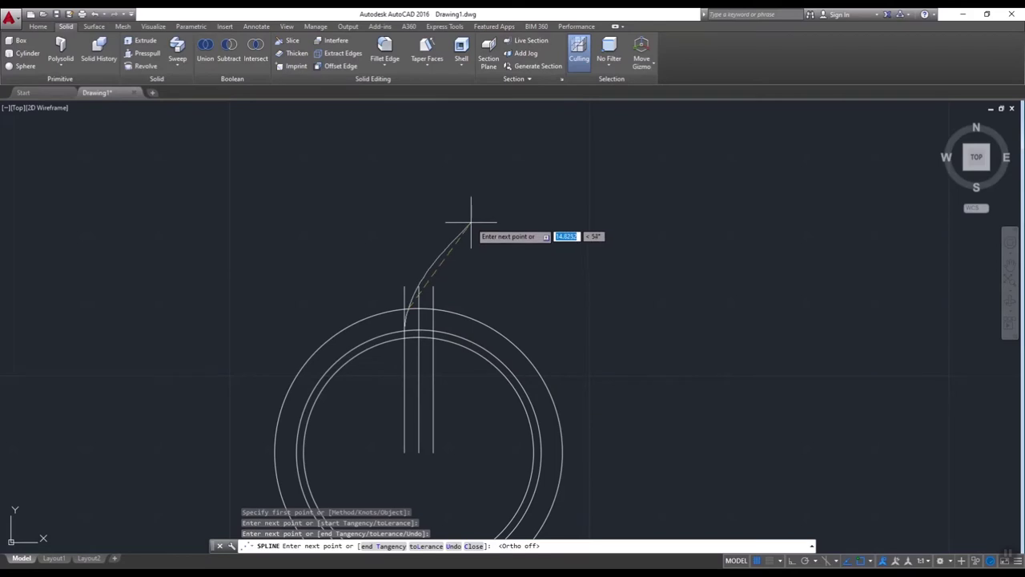
{"action": "left_click", "coordinate": [472, 223]}
{"action": "key", "text": "Escape"}
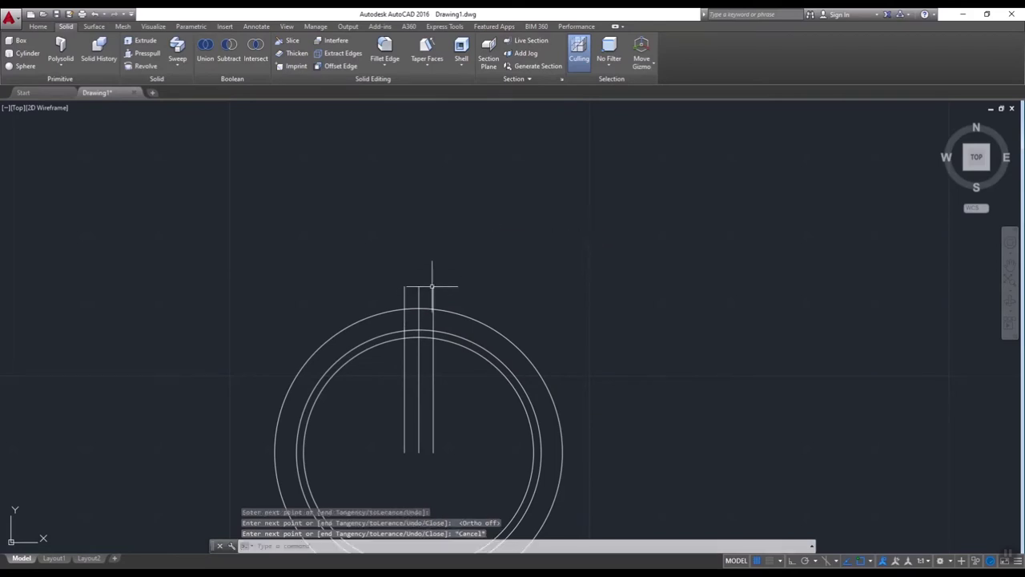
Draw the flank spline from the left line/middle circle intersection to beyond the outer circle, then select it
{"action": "key", "text": "Return"}
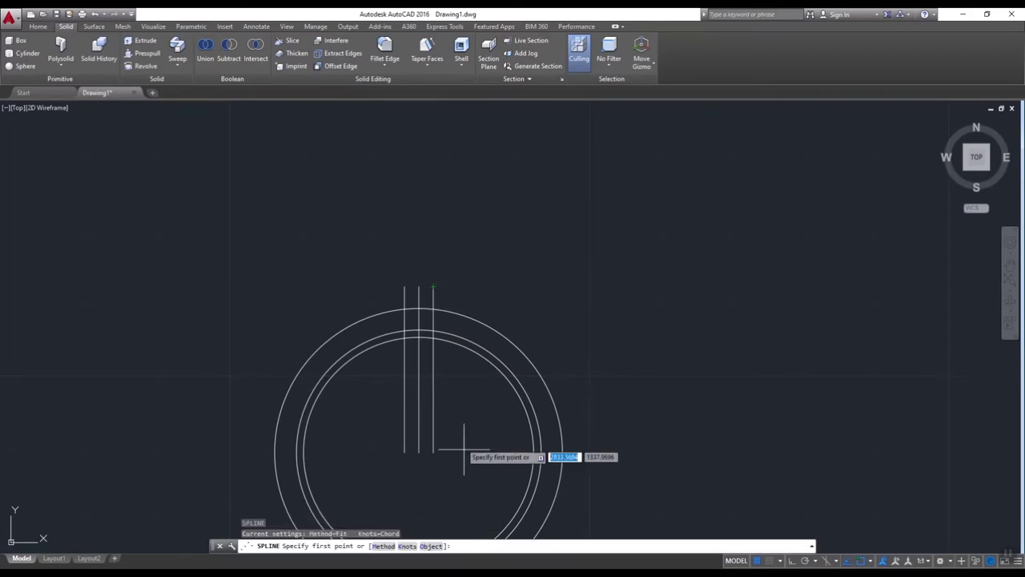
{"action": "scroll", "coordinate": [432, 367], "scroll_direction": "up", "scroll_amount": 4}
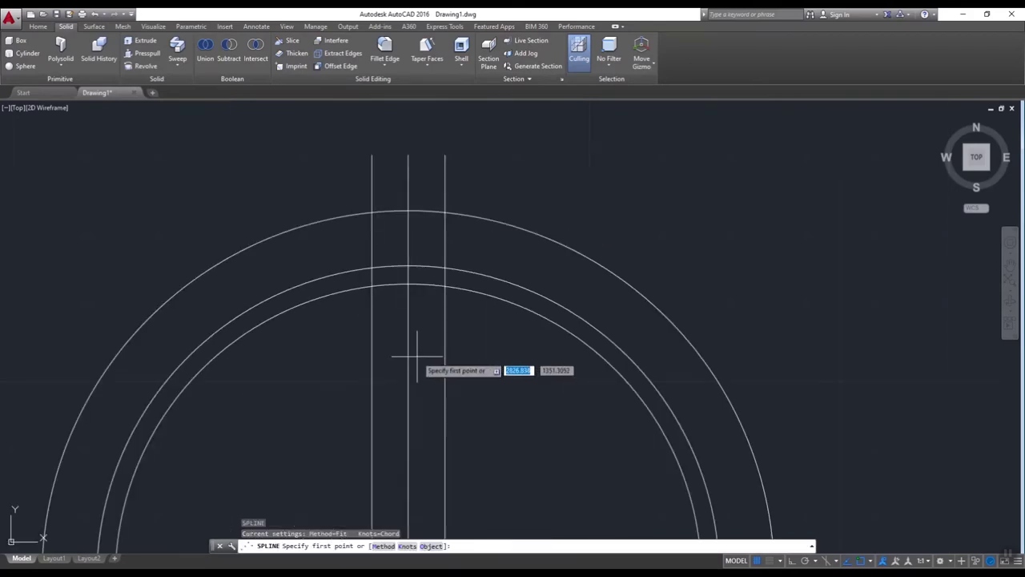
{"action": "left_click", "coordinate": [371, 267]}
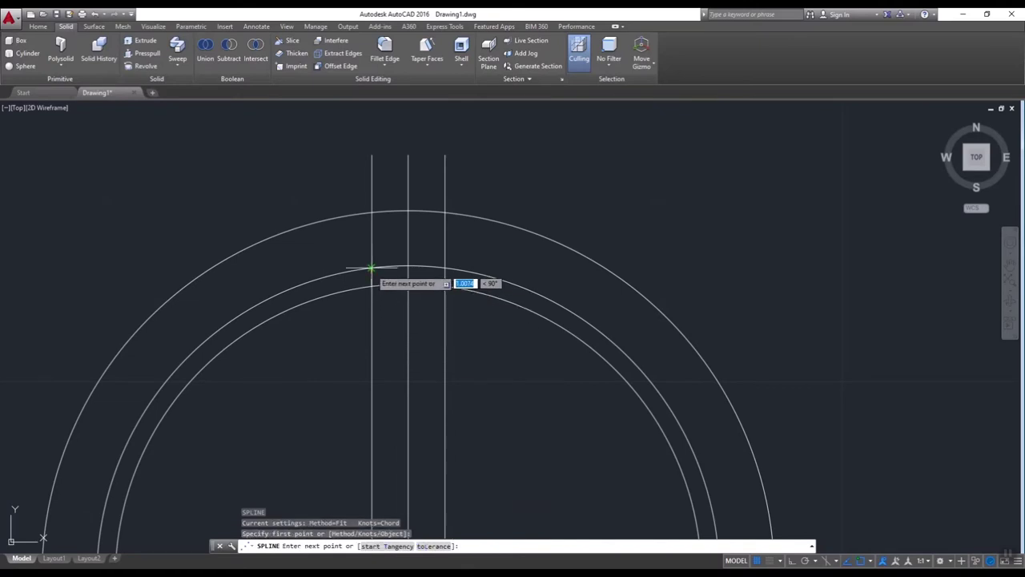
{"action": "left_click", "coordinate": [390, 198]}
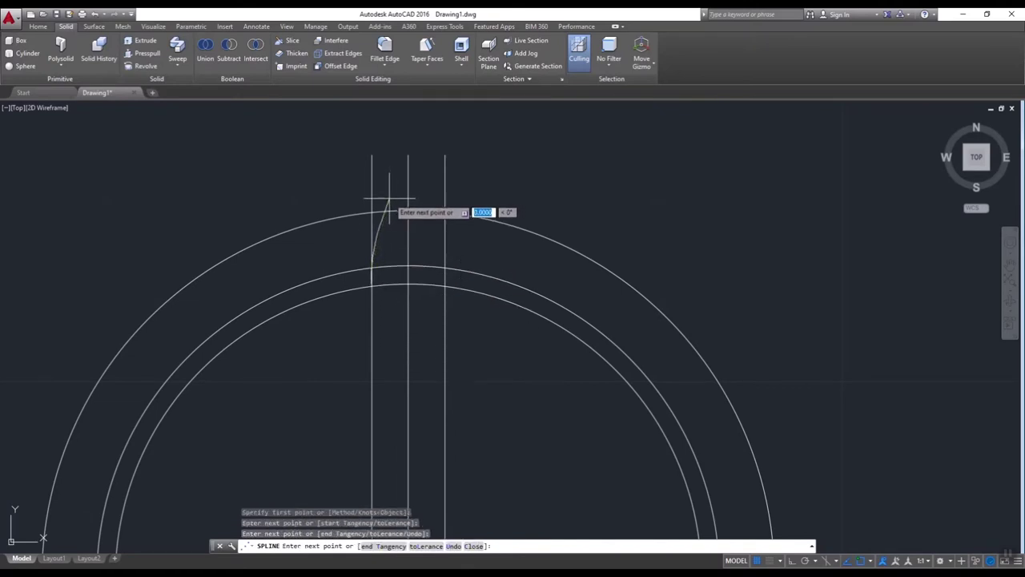
{"action": "key", "text": "Return"}
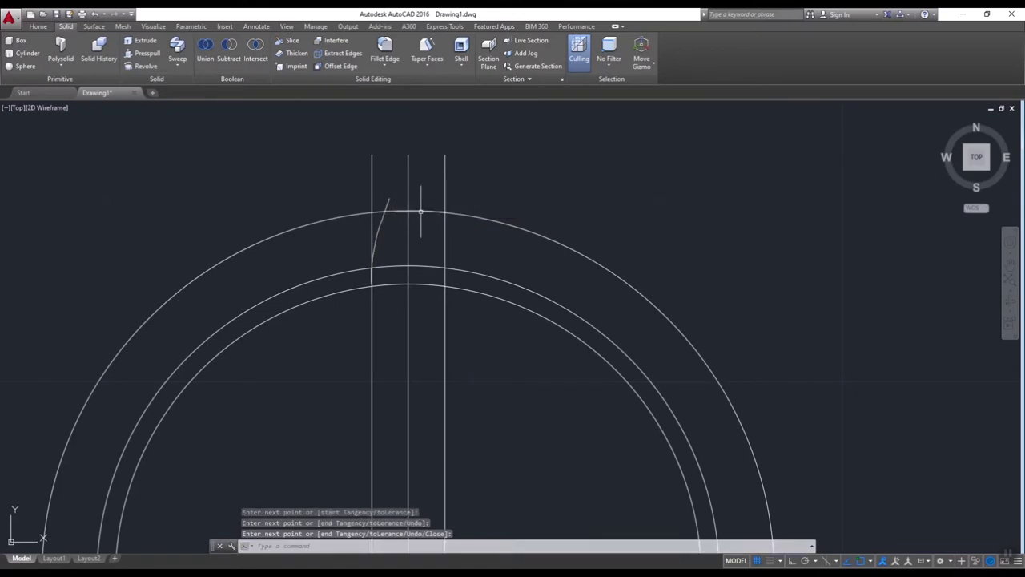
{"action": "scroll", "coordinate": [416, 220], "scroll_direction": "up", "scroll_amount": 4}
{"action": "left_click", "coordinate": [314, 237]}
{"action": "type", "text": "mi"}
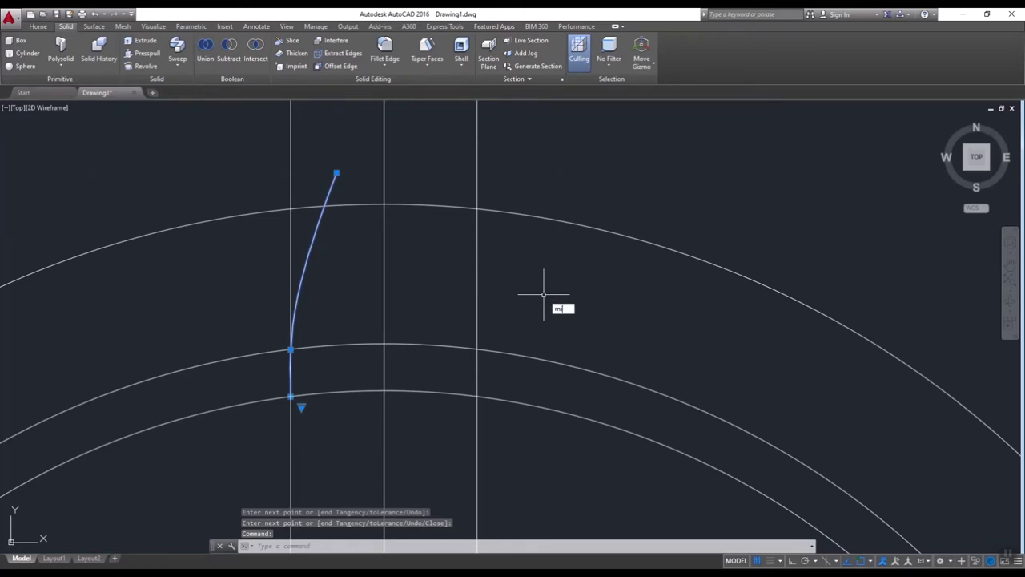
{"action": "key", "text": "Return"}
{"action": "left_click", "coordinate": [382, 392]}
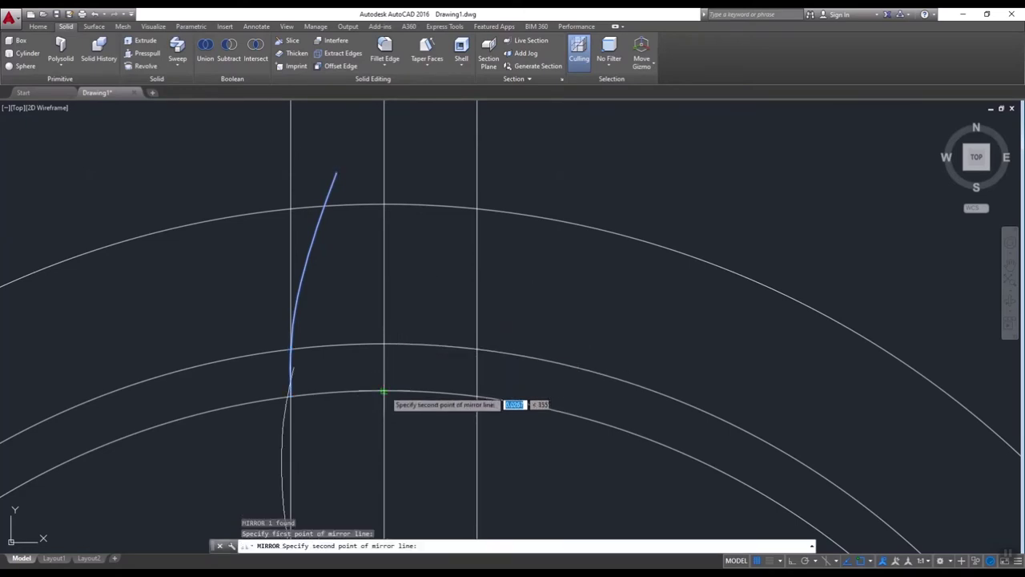
{"action": "scroll", "coordinate": [383, 393], "scroll_direction": "down", "scroll_amount": 6}
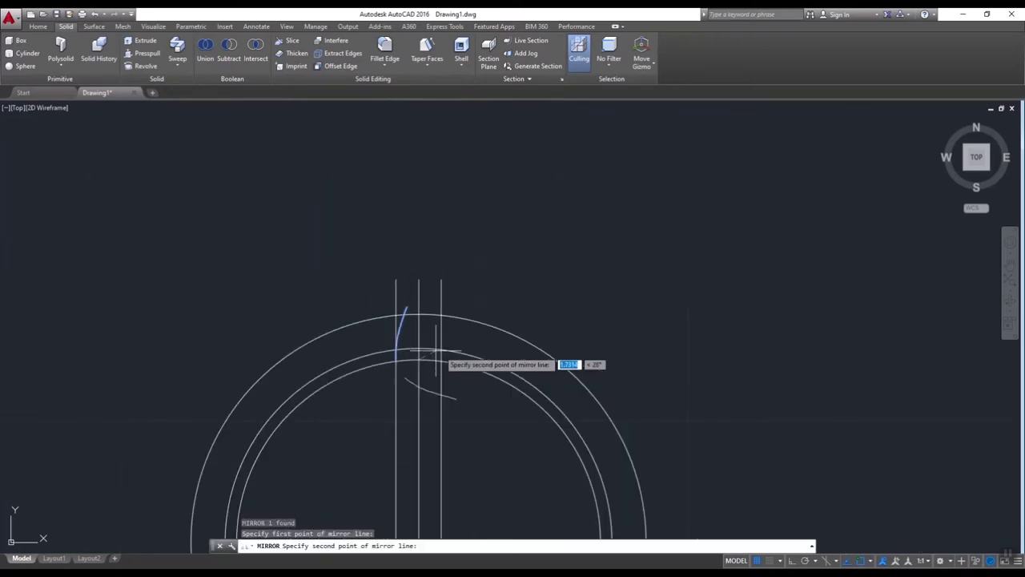
{"action": "left_click", "coordinate": [793, 560]}
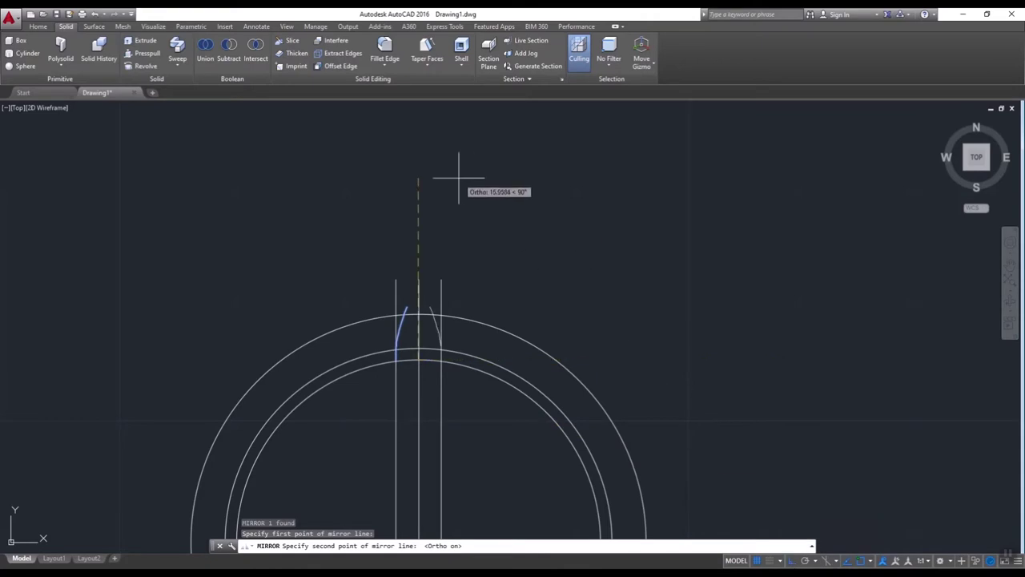
{"action": "left_click", "coordinate": [448, 173]}
{"action": "key", "text": "Return"}
{"action": "key", "text": "Escape"}
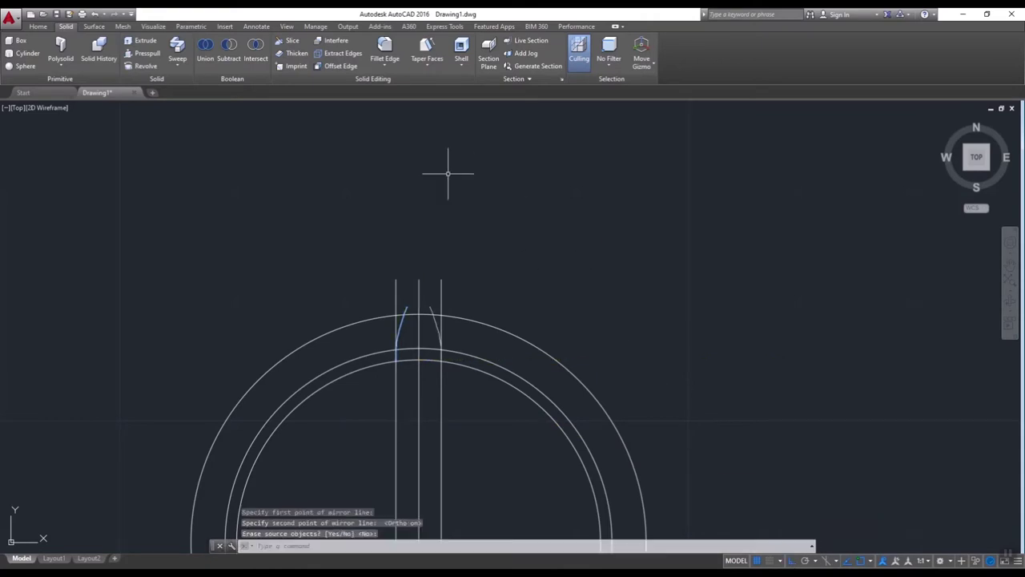
{"action": "scroll", "coordinate": [408, 313], "scroll_direction": "up", "scroll_amount": 5}
{"action": "scroll", "coordinate": [408, 312], "scroll_direction": "down", "scroll_amount": 5}
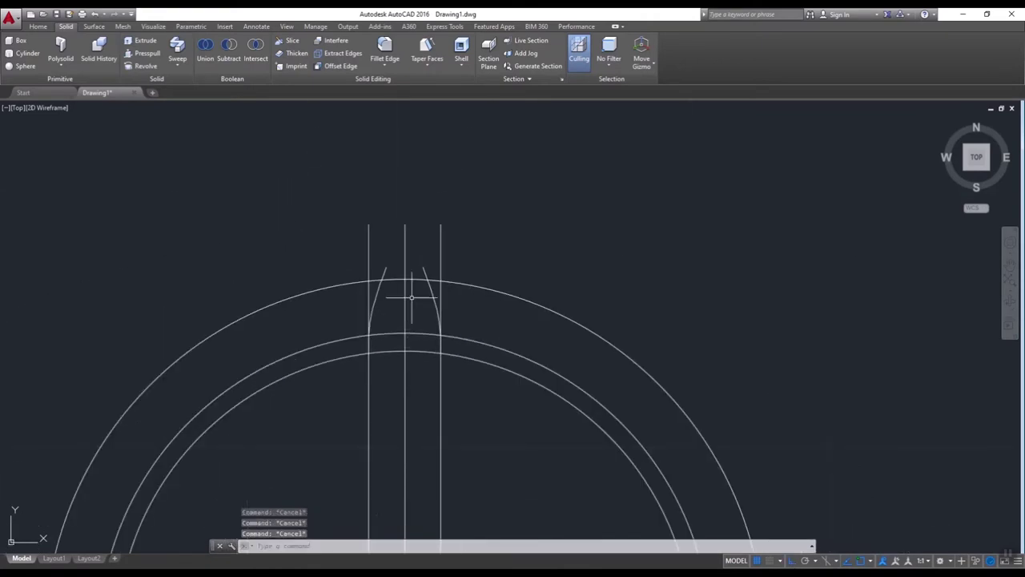
{"action": "scroll", "coordinate": [408, 312], "scroll_direction": "up", "scroll_amount": 3}
{"action": "left_click", "coordinate": [489, 232]}
{"action": "left_click", "coordinate": [332, 173]}
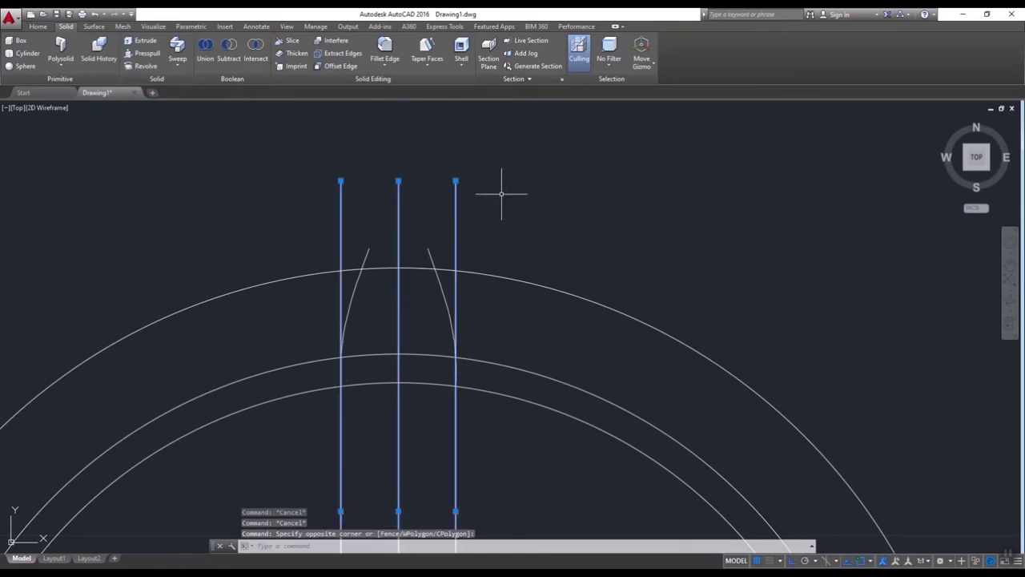
{"action": "key", "text": "Delete"}
{"action": "key", "text": "Escape"}
{"action": "key", "text": "Escape"}
{"action": "key", "text": "Escape"}
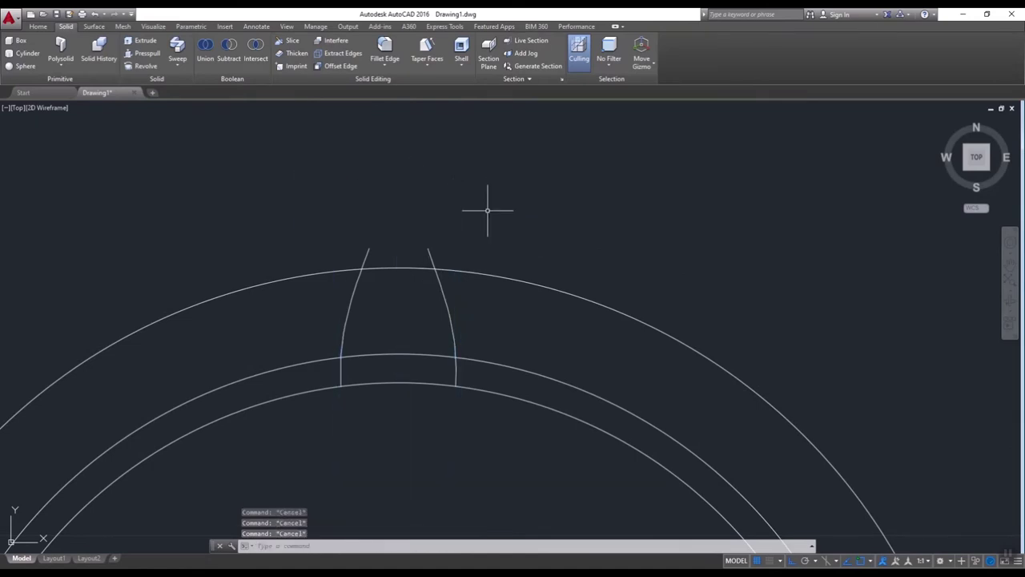
{"action": "scroll", "coordinate": [443, 241], "scroll_direction": "up", "scroll_amount": 2}
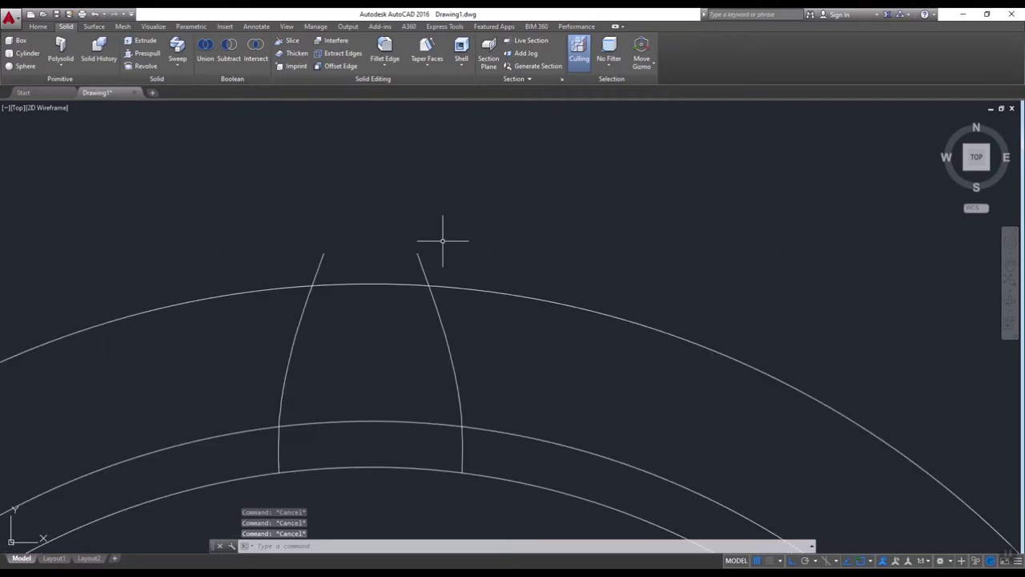
Start a trim using the right tooth curve as cutting edge, then cancel it
{"action": "key", "text": "Escape"}
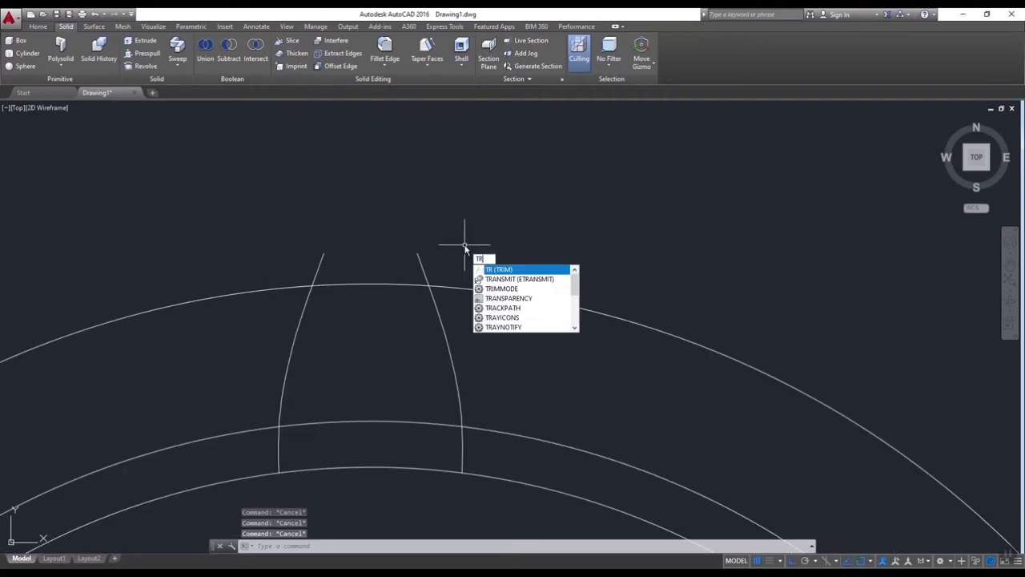
{"action": "key", "text": "Return"}
{"action": "scroll", "coordinate": [428, 261], "scroll_direction": "down", "scroll_amount": 1}
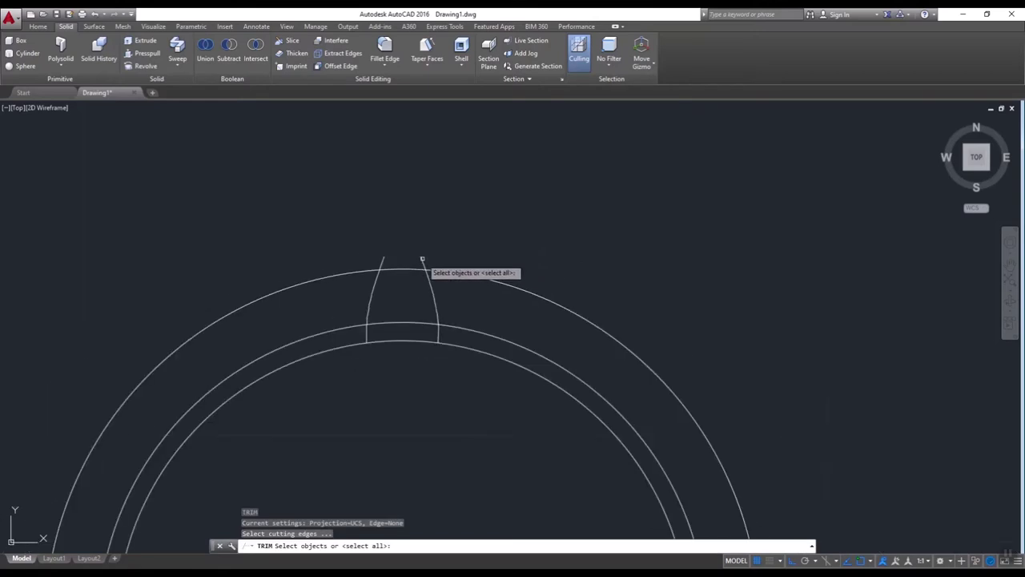
{"action": "scroll", "coordinate": [428, 262], "scroll_direction": "up", "scroll_amount": 1}
{"action": "scroll", "coordinate": [426, 259], "scroll_direction": "up", "scroll_amount": 1}
{"action": "left_click", "coordinate": [425, 257]}
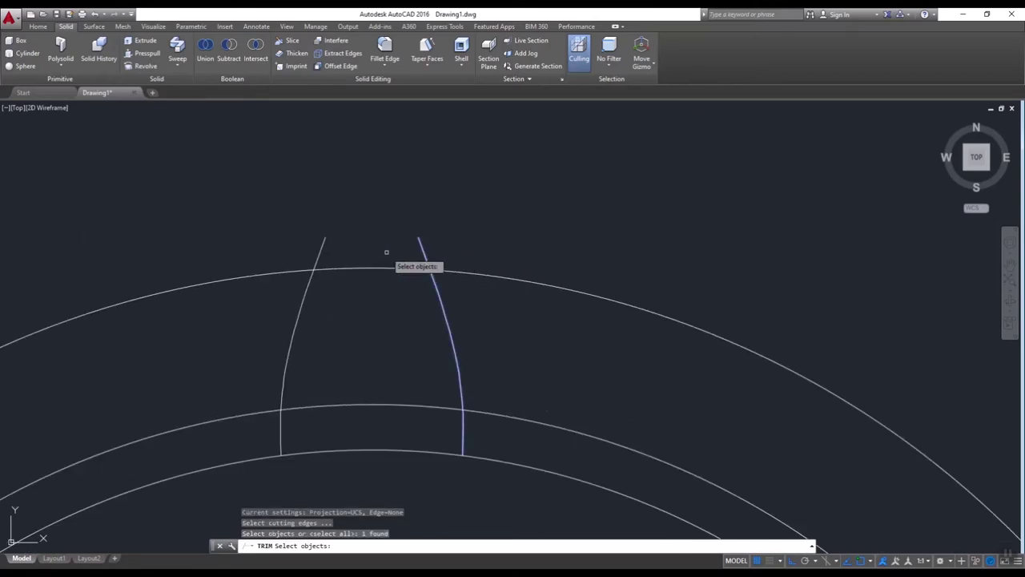
{"action": "key", "text": "Return"}
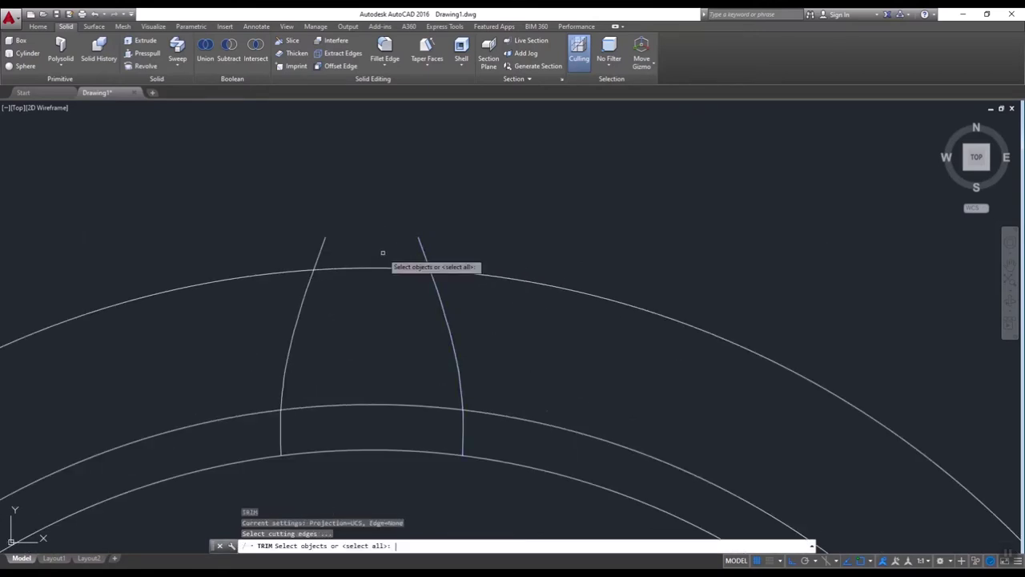
{"action": "key", "text": "Escape"}
{"action": "key", "text": "Escape"}
{"action": "key", "text": "Escape"}
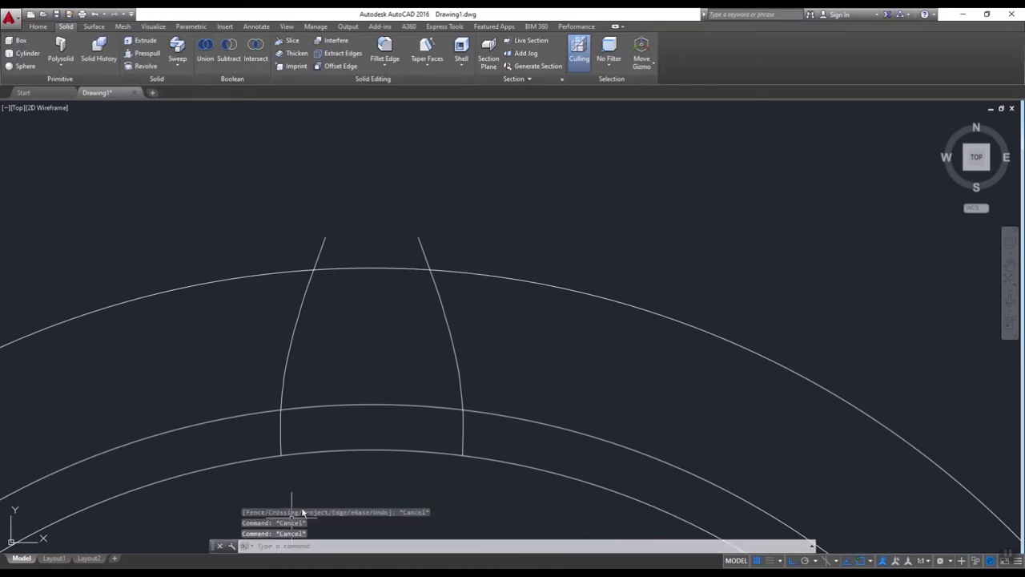
Trim the tooth curves' stubs and excess arc portions, using all objects as cutting edges
{"action": "type", "text": "tr"}
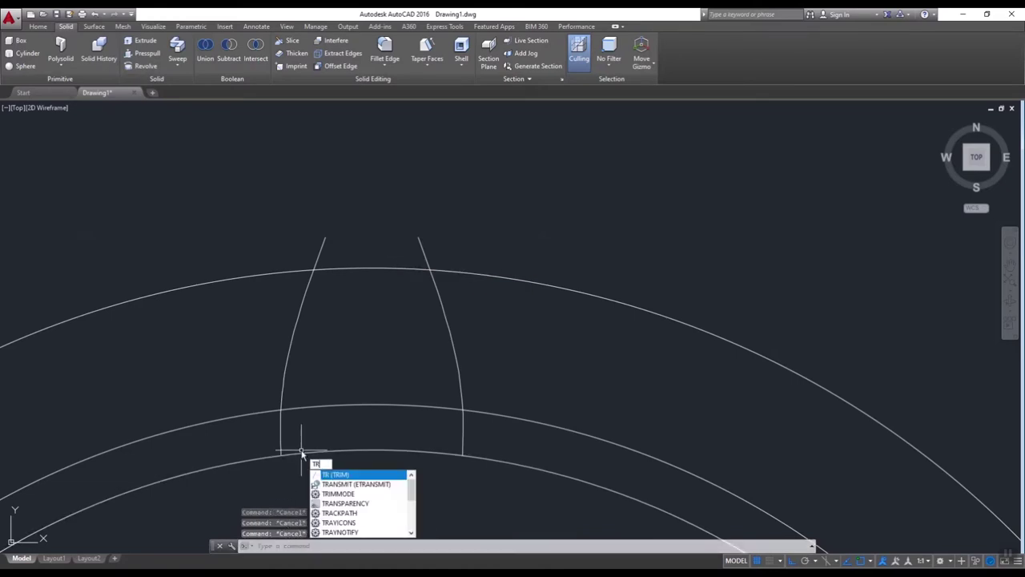
{"action": "key", "text": "Return"}
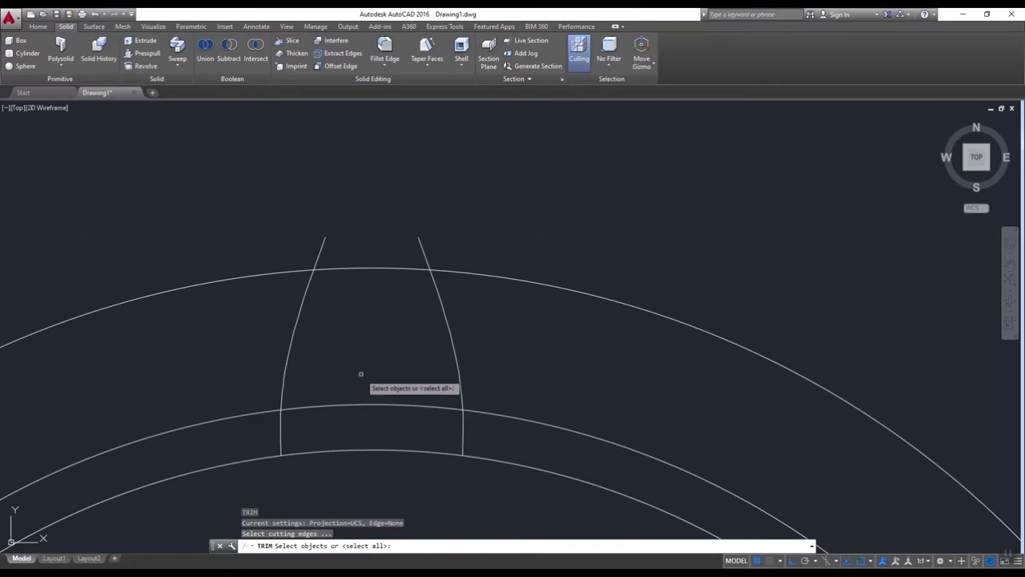
{"action": "key", "text": "Return"}
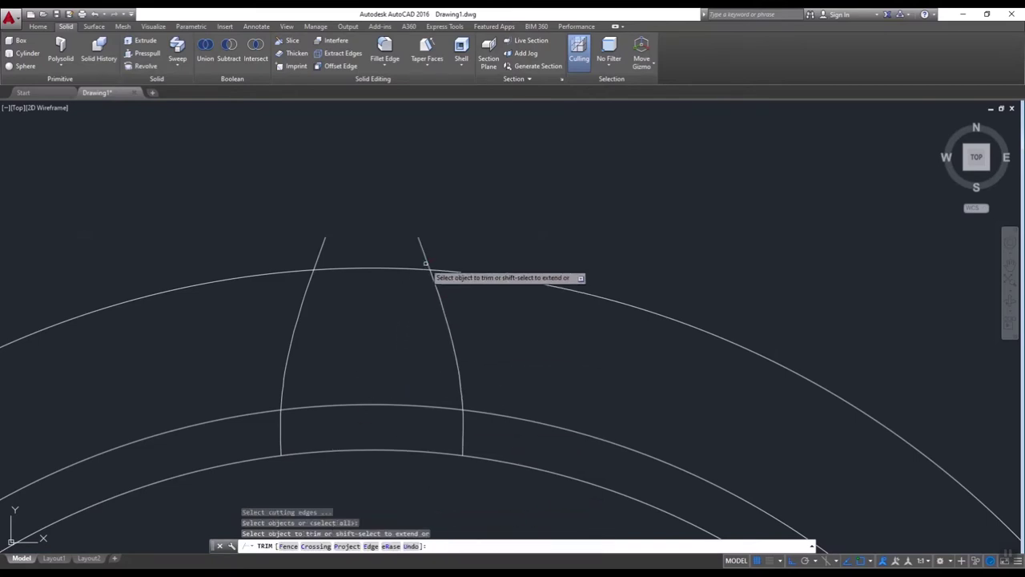
{"action": "left_click", "coordinate": [425, 258]}
{"action": "left_click", "coordinate": [320, 252]}
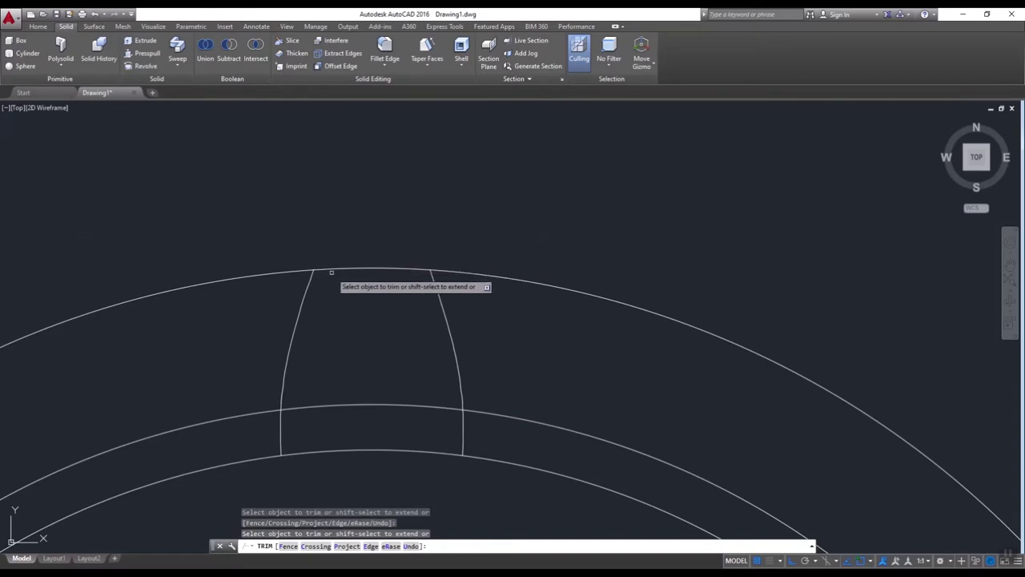
{"action": "left_click", "coordinate": [449, 273]}
{"action": "left_click", "coordinate": [277, 276]}
{"action": "scroll", "coordinate": [389, 359], "scroll_direction": "down", "scroll_amount": 3}
{"action": "scroll", "coordinate": [382, 412], "scroll_direction": "up", "scroll_amount": 2}
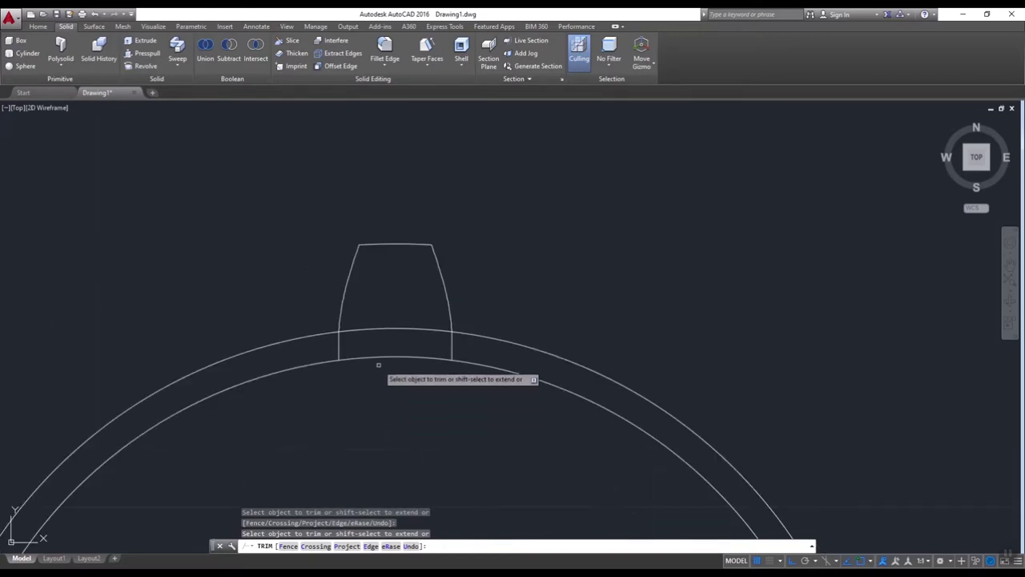
{"action": "left_click", "coordinate": [376, 356]}
{"action": "key", "text": "Escape"}
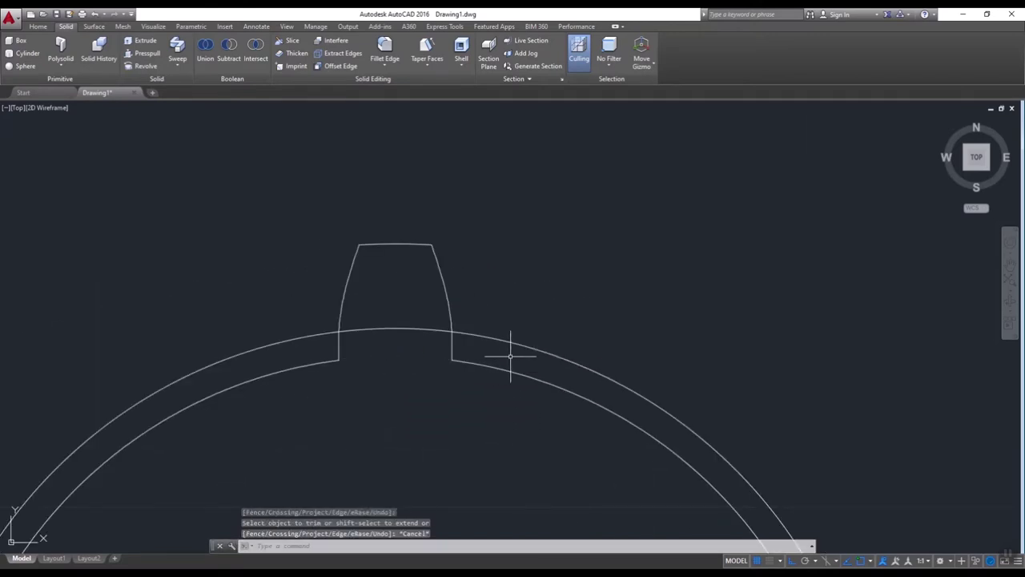
Erase the leftover outer arc through the right-click menu
{"action": "left_click", "coordinate": [535, 352]}
{"action": "left_click", "coordinate": [503, 293]}
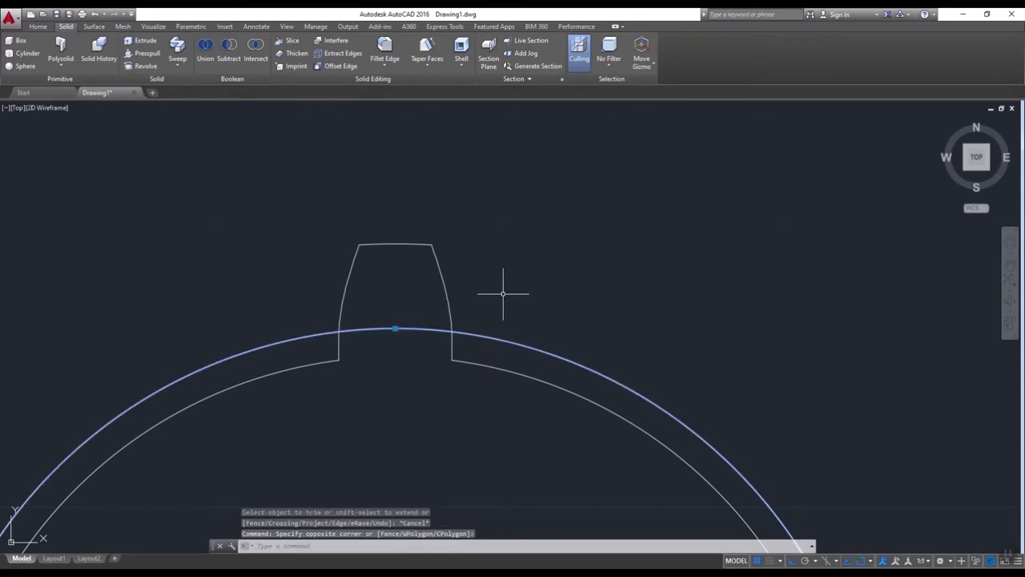
{"action": "right_click", "coordinate": [497, 306]}
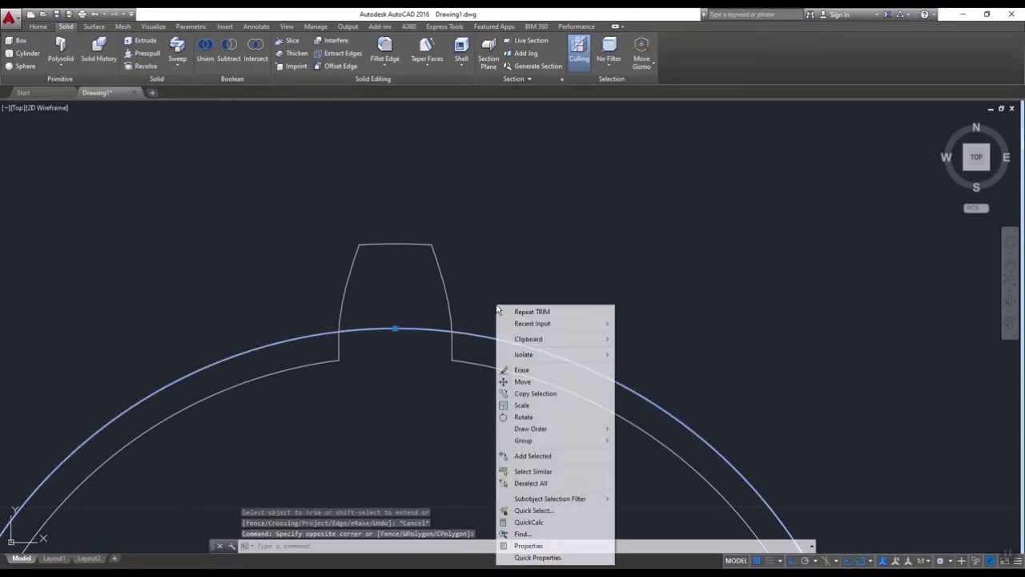
{"action": "left_click", "coordinate": [526, 369]}
{"action": "scroll", "coordinate": [505, 312], "scroll_direction": "down", "scroll_amount": 5}
{"action": "scroll", "coordinate": [505, 313], "scroll_direction": "up", "scroll_amount": 5}
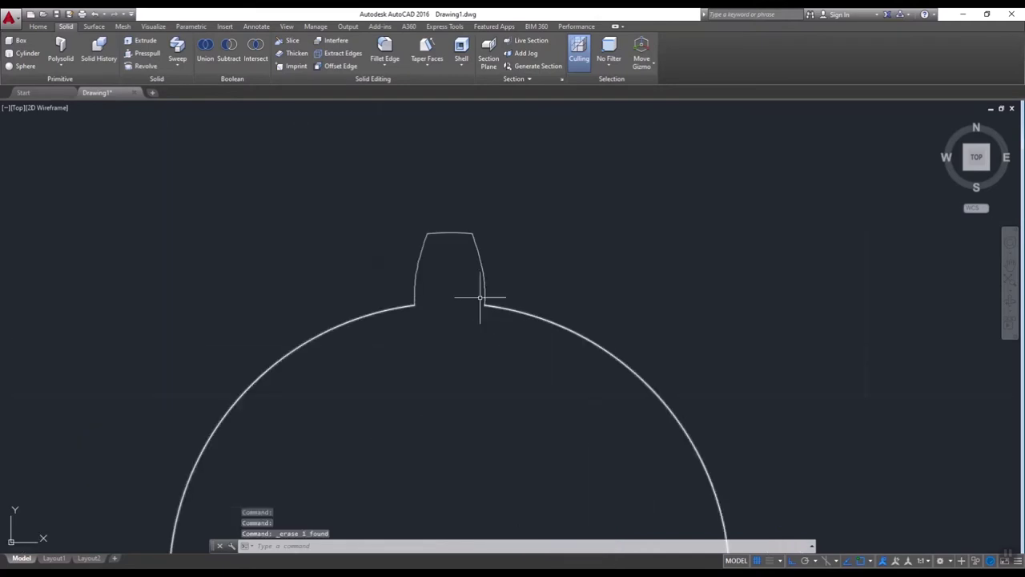
{"action": "key", "text": "Escape"}
{"action": "key", "text": "Escape"}
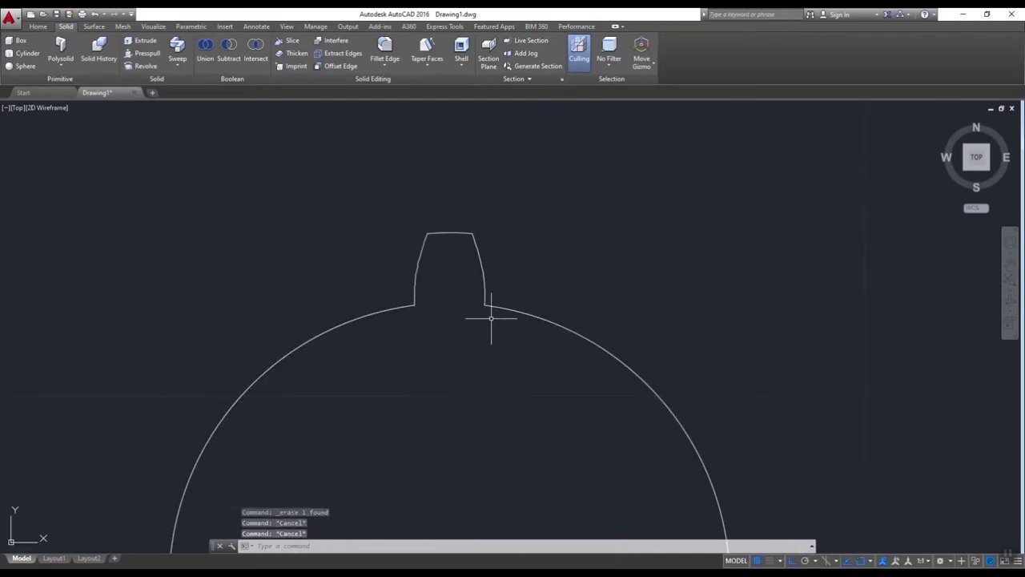
{"action": "key", "text": "Escape"}
{"action": "type", "text": "A"}
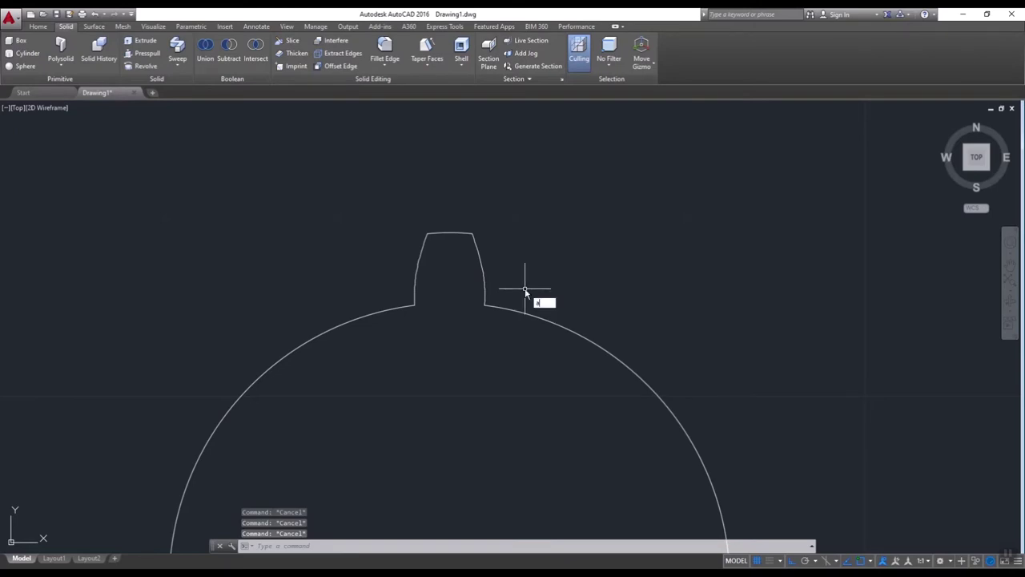
Polar-array the windowed tooth outline around the circle's centre
{"action": "type", "text": "RR"}
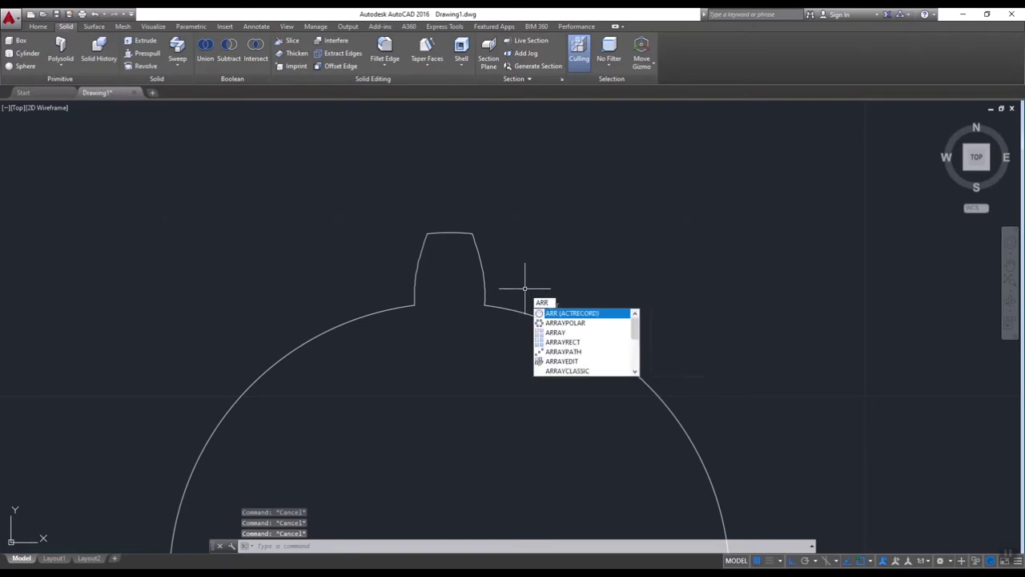
{"action": "left_click", "coordinate": [565, 324]}
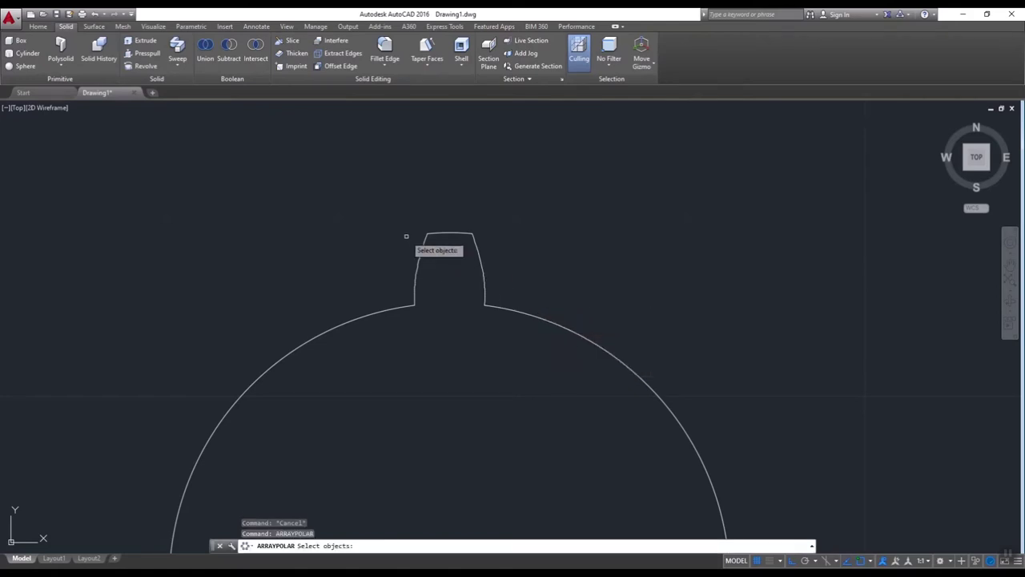
{"action": "left_click", "coordinate": [352, 199]}
{"action": "left_click", "coordinate": [487, 309]}
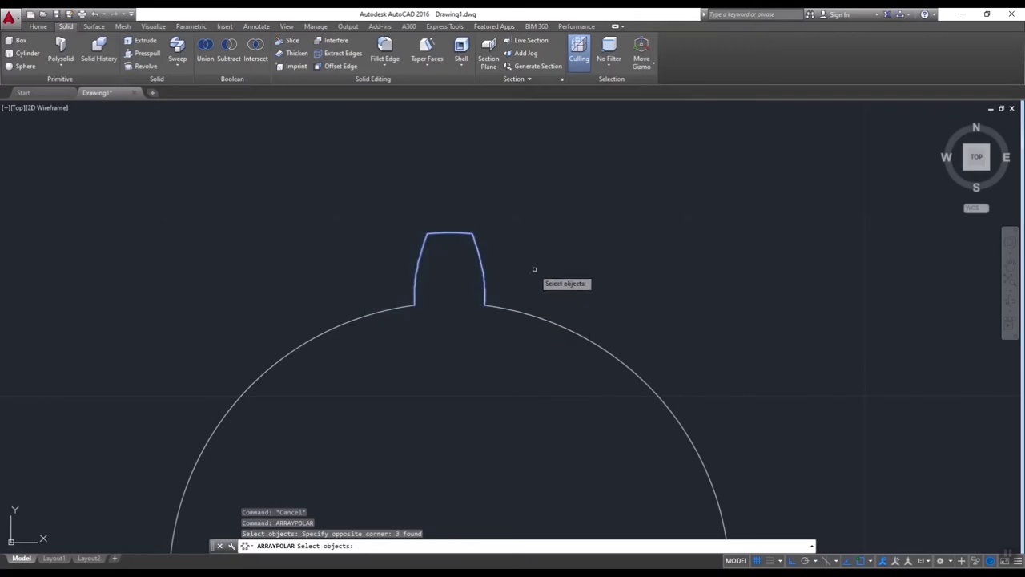
{"action": "key", "text": "Return"}
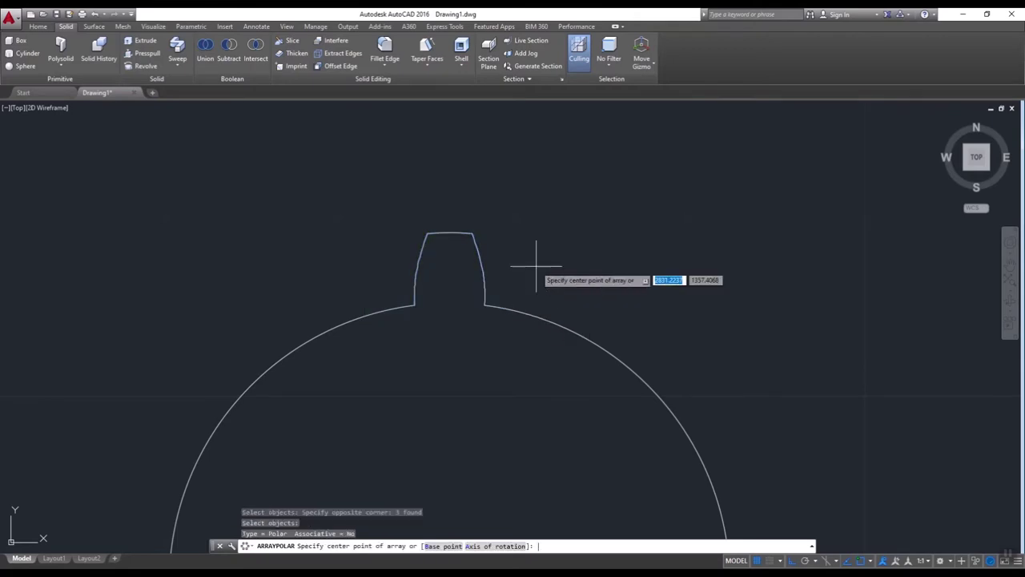
{"action": "scroll", "coordinate": [576, 449], "scroll_direction": "down", "scroll_amount": 3}
{"action": "scroll", "coordinate": [585, 458], "scroll_direction": "down", "scroll_amount": 2}
{"action": "scroll", "coordinate": [581, 464], "scroll_direction": "down", "scroll_amount": 3}
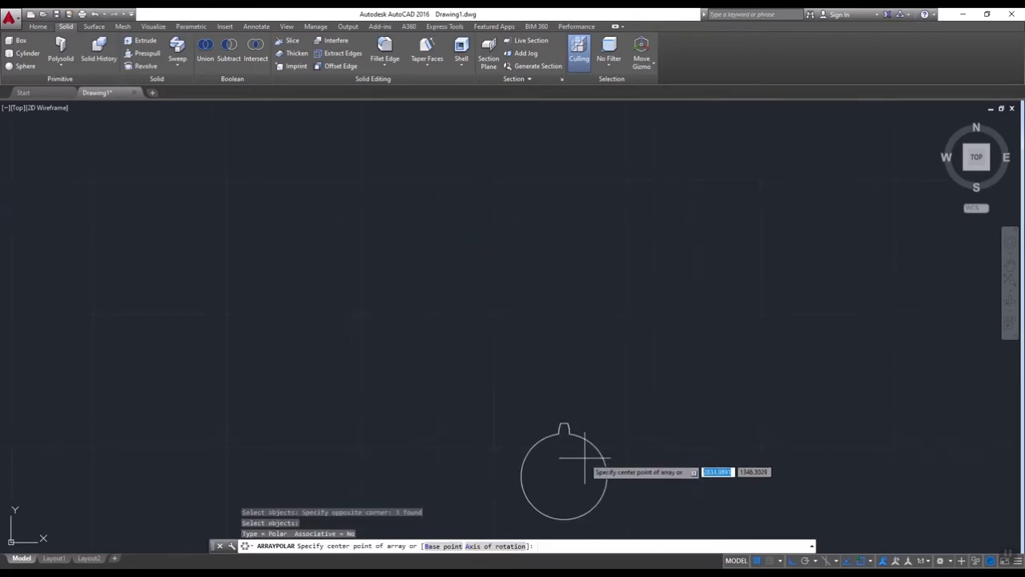
{"action": "scroll", "coordinate": [593, 480], "scroll_direction": "up", "scroll_amount": 2}
{"action": "scroll", "coordinate": [597, 492], "scroll_direction": "up", "scroll_amount": 3}
{"action": "scroll", "coordinate": [600, 485], "scroll_direction": "up", "scroll_amount": 1}
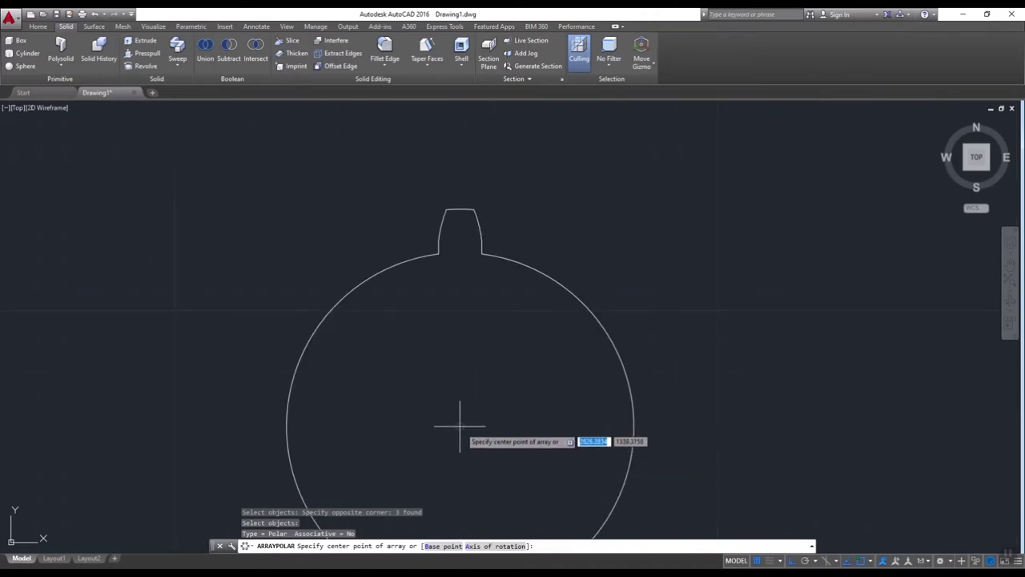
{"action": "left_click", "coordinate": [460, 426]}
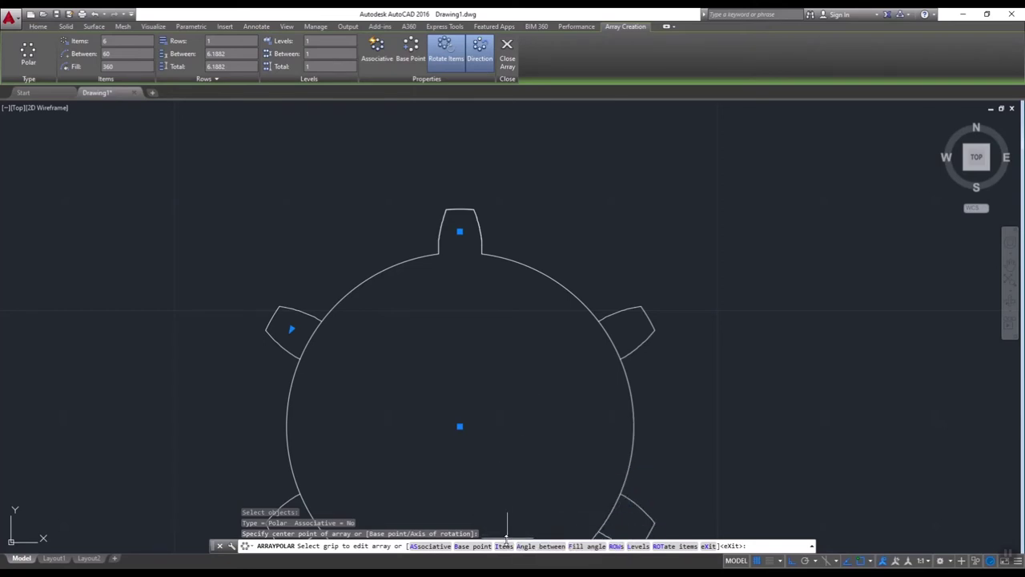
Change the array's item count to 13 teeth and finish the array
{"action": "left_click", "coordinate": [504, 546]}
{"action": "type", "text": "12"}
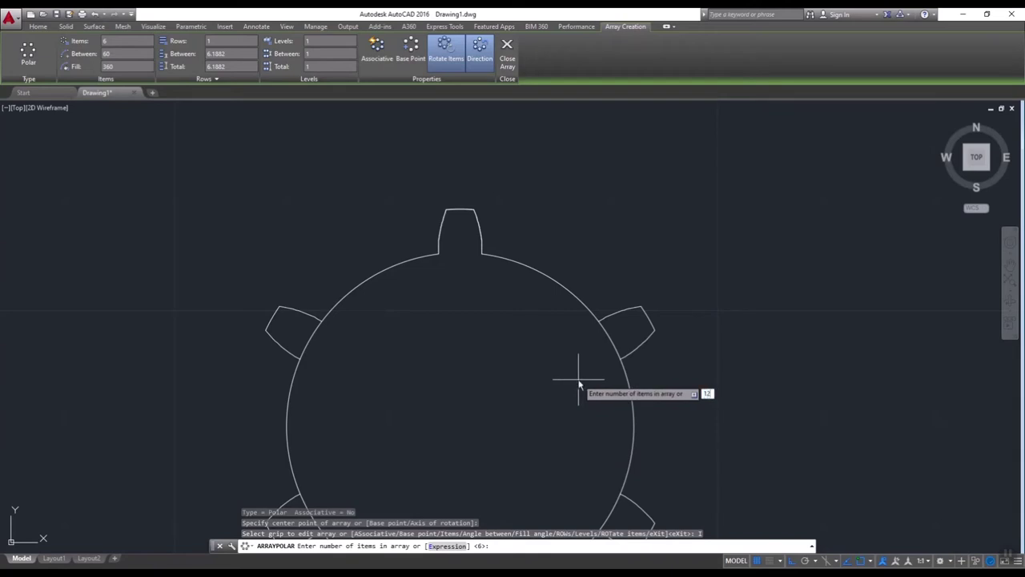
{"action": "key", "text": "Return"}
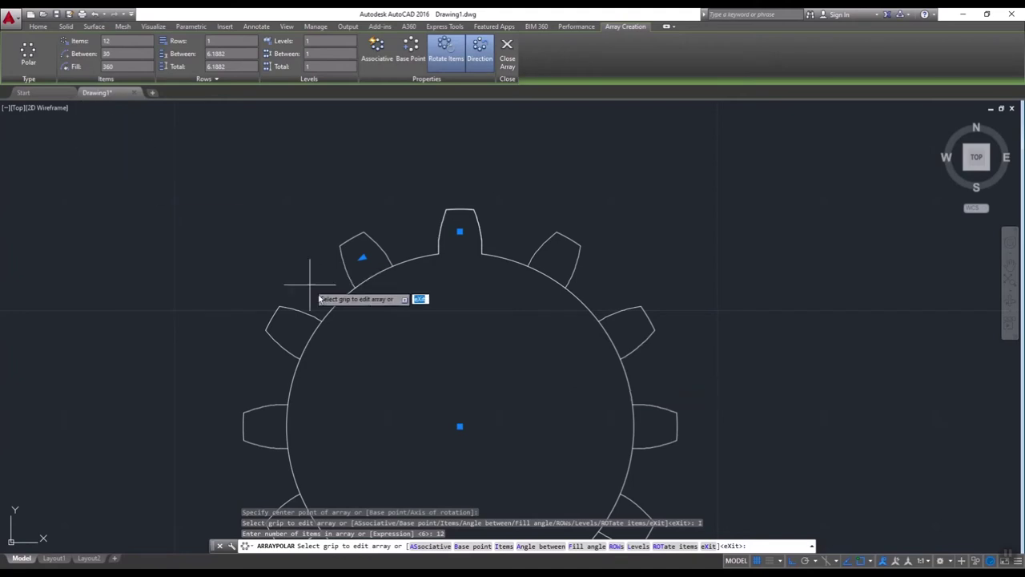
{"action": "left_click", "coordinate": [503, 546]}
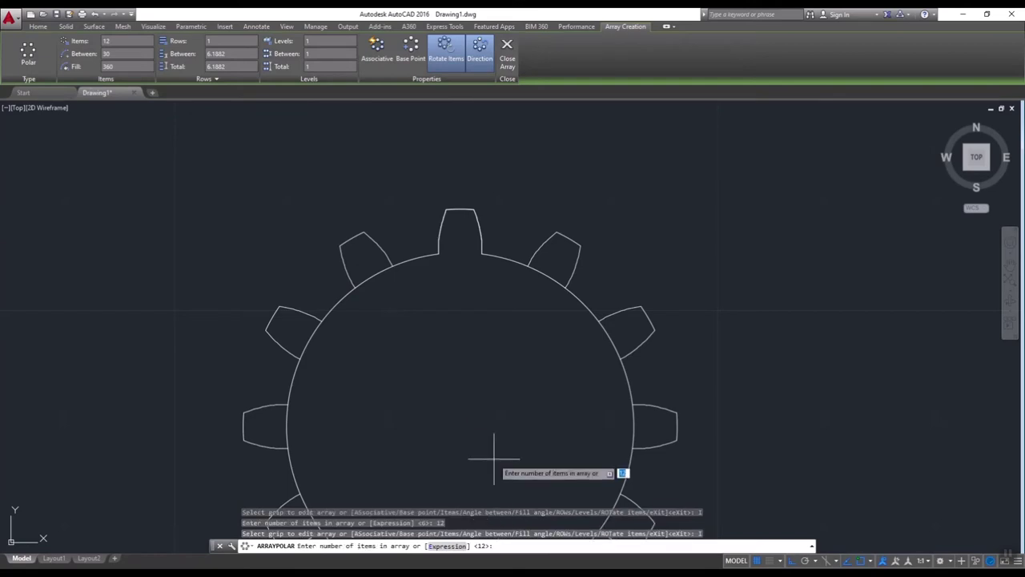
{"action": "key", "text": "Return"}
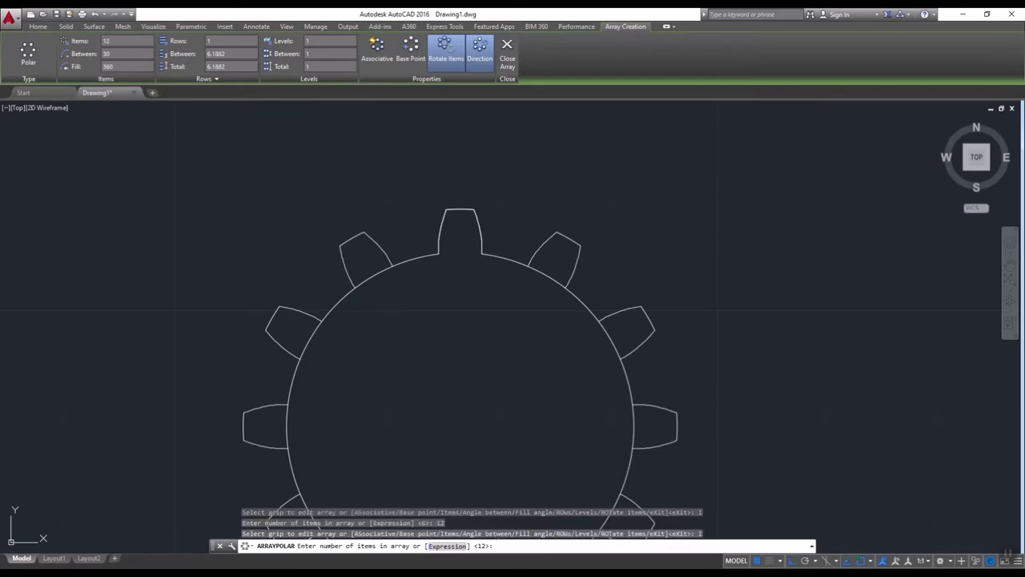
{"action": "scroll", "coordinate": [432, 321], "scroll_direction": "down", "scroll_amount": 2}
{"action": "type", "text": "13"}
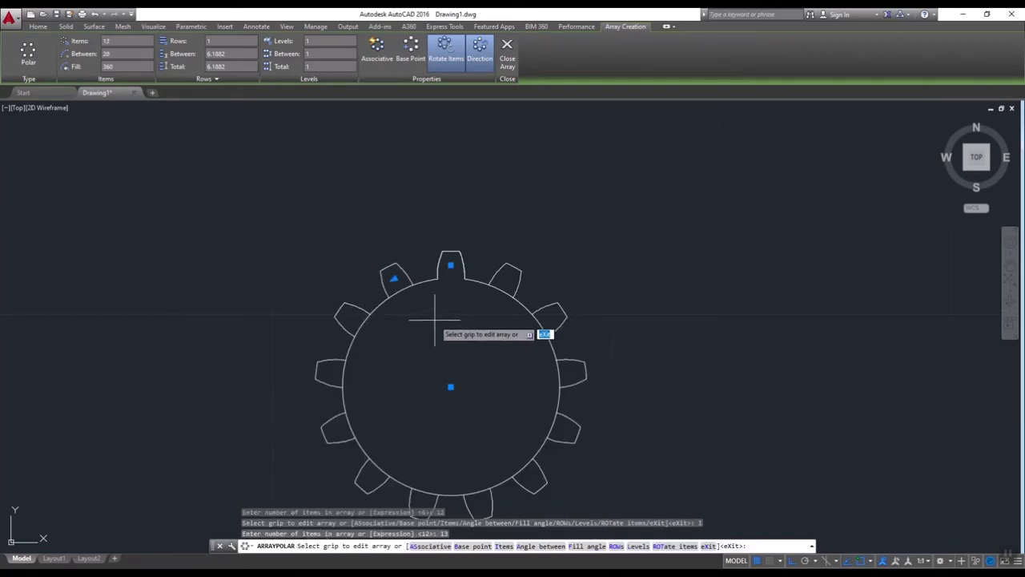
{"action": "key", "text": "Return"}
{"action": "scroll", "coordinate": [488, 301], "scroll_direction": "up", "scroll_amount": 3}
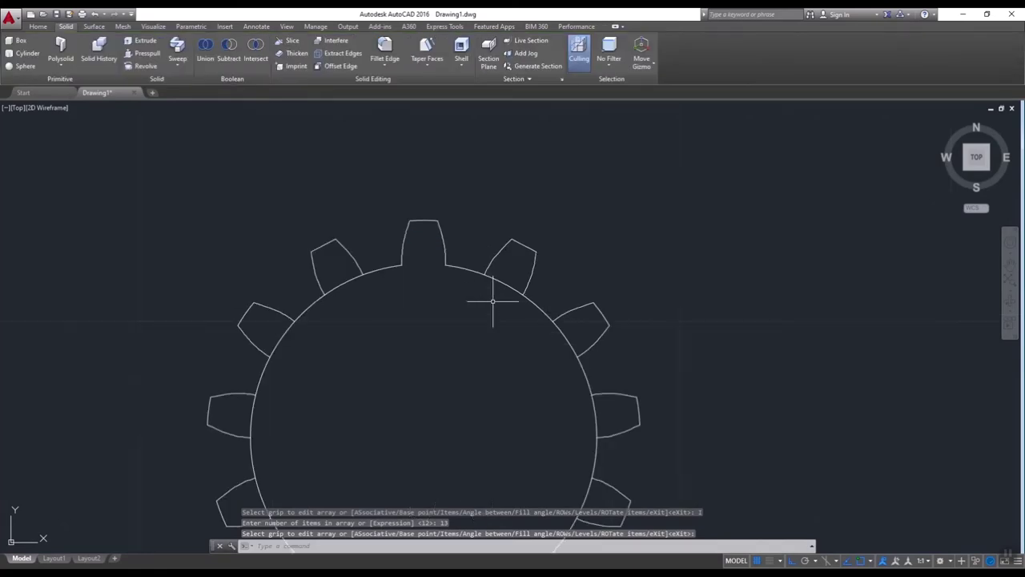
{"action": "scroll", "coordinate": [492, 302], "scroll_direction": "up", "scroll_amount": 1}
{"action": "type", "text": "TR"}
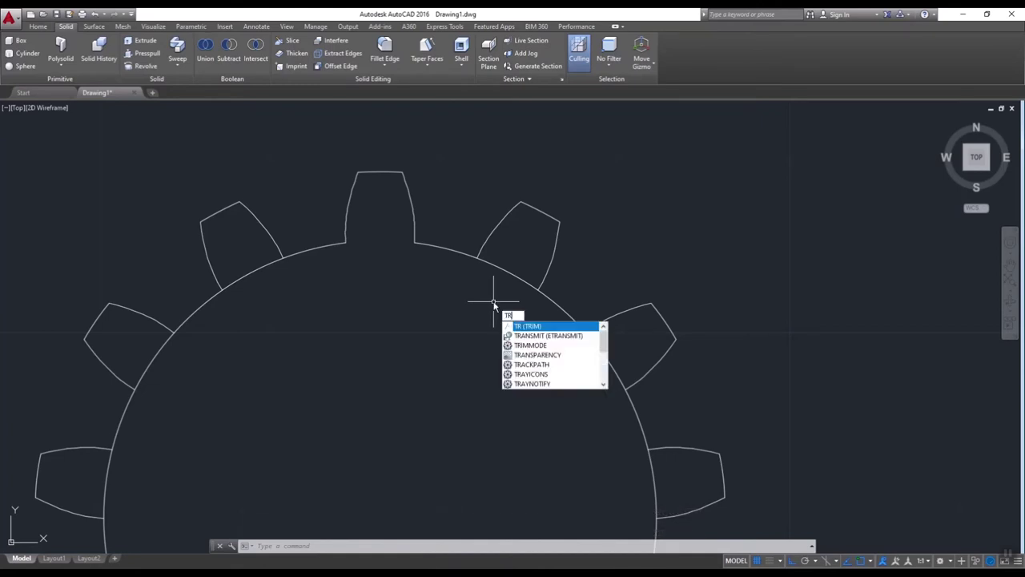
Trim the tooth-base arcs on the right and left sides, using clicks and crossing windows
{"action": "left_click", "coordinate": [520, 324]}
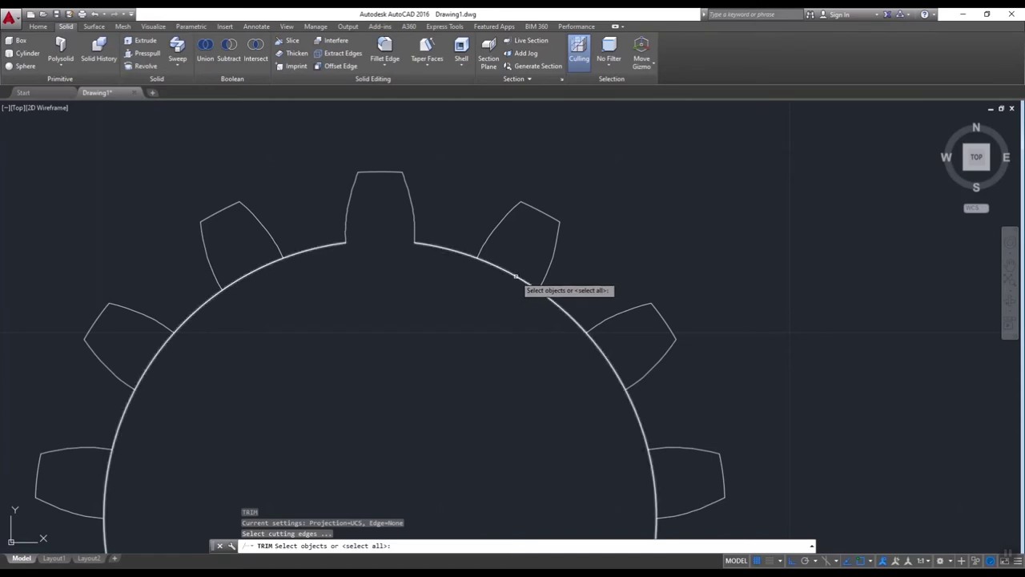
{"action": "left_click", "coordinate": [518, 274]}
{"action": "key", "text": "Escape"}
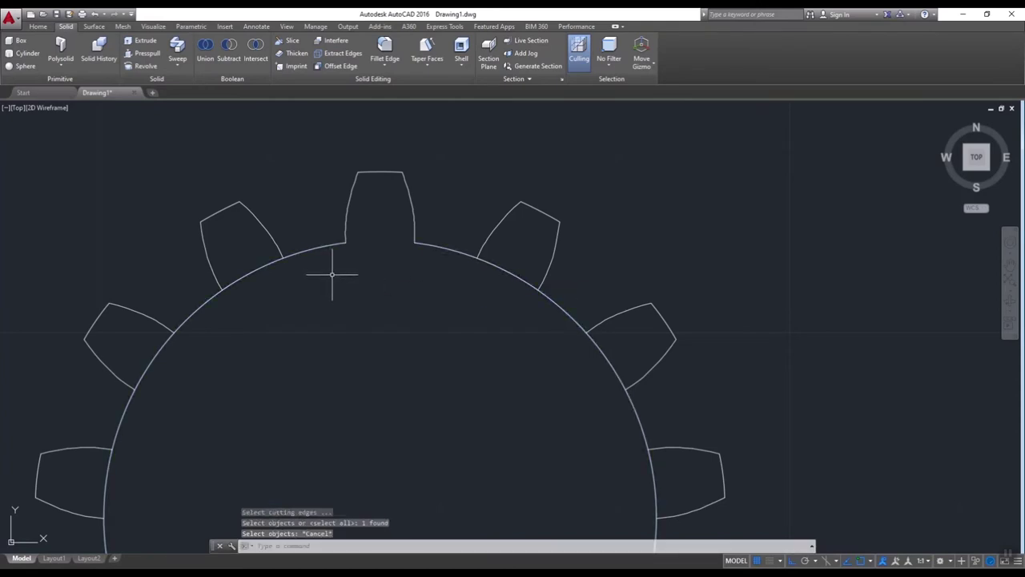
{"action": "key", "text": "Return"}
{"action": "key", "text": "Return"}
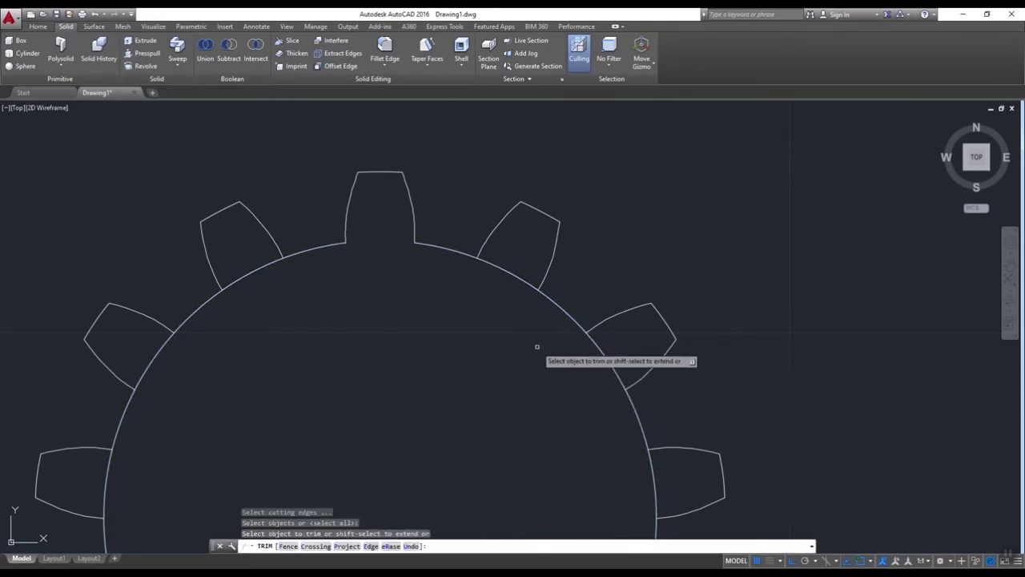
{"action": "left_click", "coordinate": [518, 279]}
{"action": "left_click", "coordinate": [278, 279]}
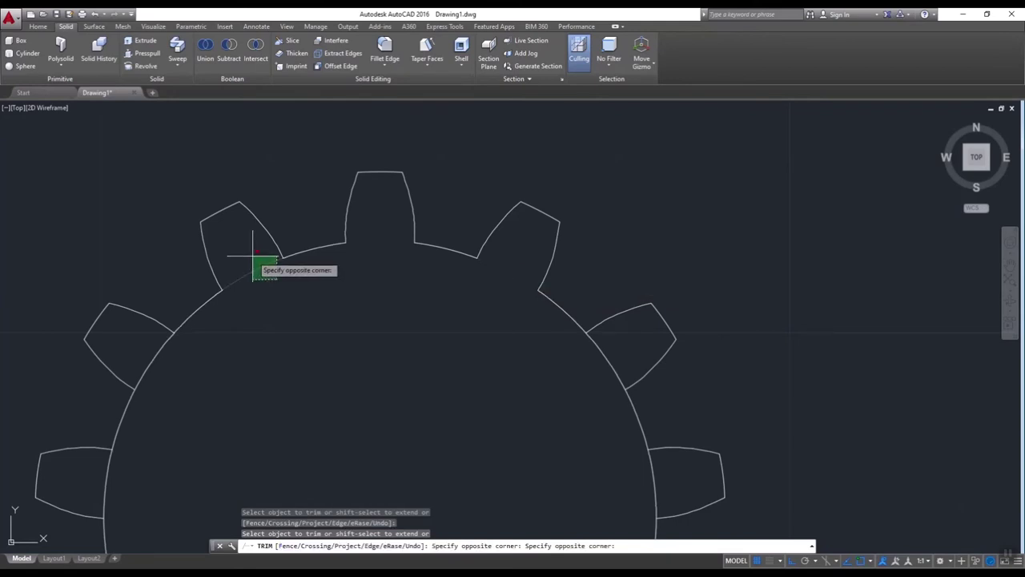
{"action": "left_click", "coordinate": [252, 256]}
{"action": "left_click", "coordinate": [169, 360]}
{"action": "left_click", "coordinate": [154, 346]}
Trim the remaining lower-right and upper-right tooth-base arcs and end the trim
{"action": "scroll", "coordinate": [212, 344], "scroll_direction": "down", "scroll_amount": 8}
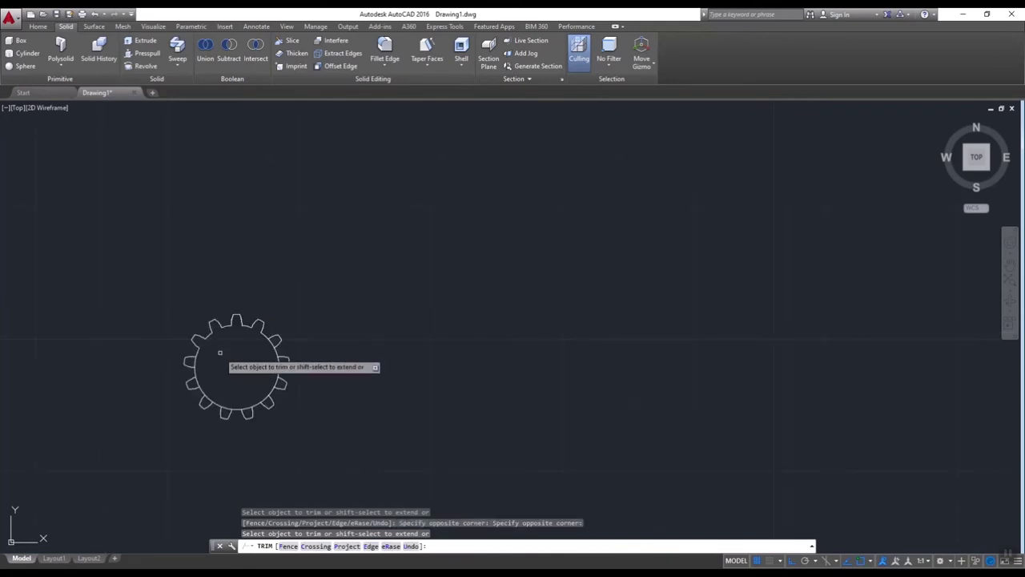
{"action": "scroll", "coordinate": [219, 353], "scroll_direction": "up", "scroll_amount": 5}
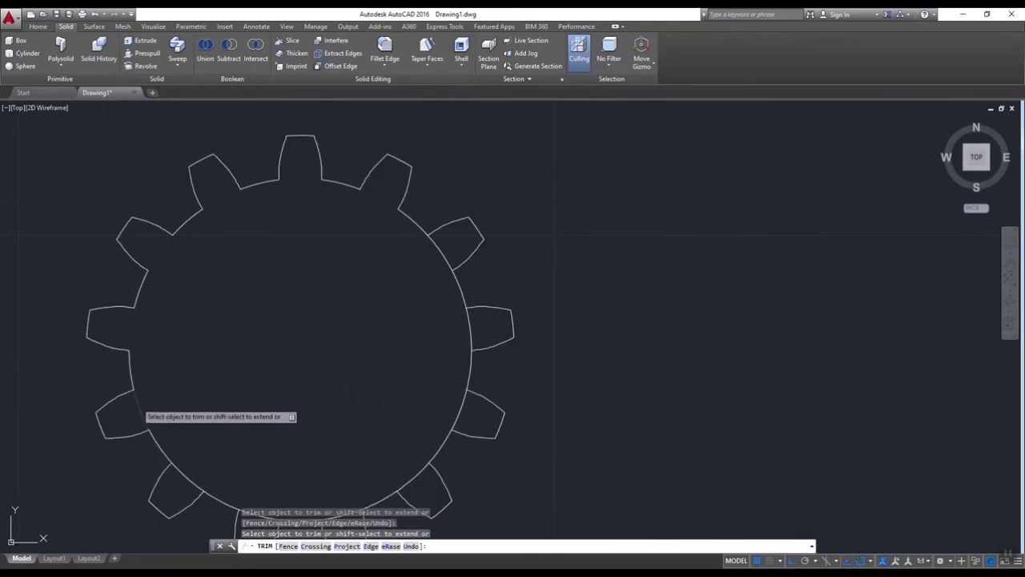
{"action": "scroll", "coordinate": [181, 370], "scroll_direction": "down", "scroll_amount": 4}
{"action": "scroll", "coordinate": [181, 370], "scroll_direction": "up", "scroll_amount": 5}
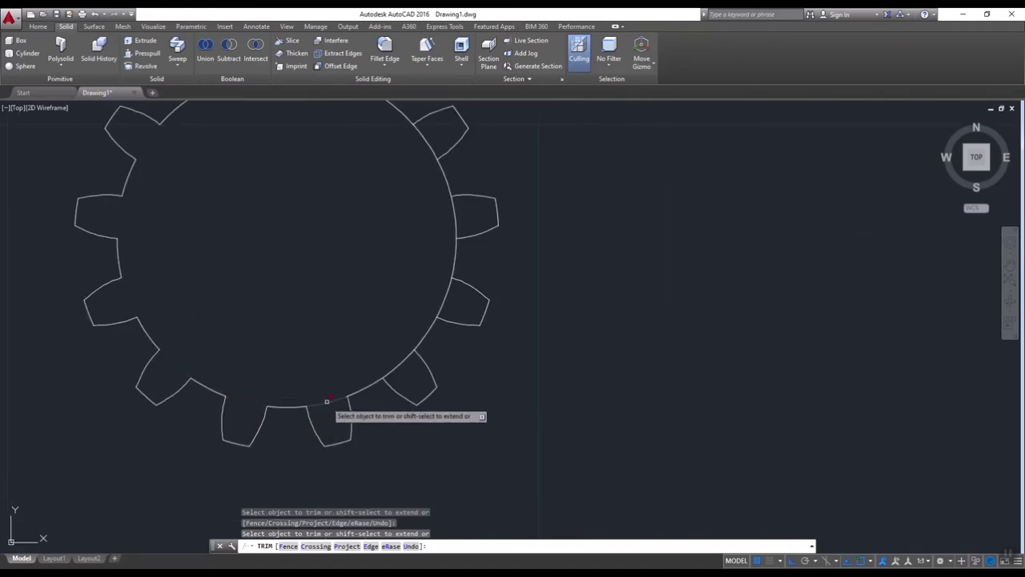
{"action": "scroll", "coordinate": [416, 400], "scroll_direction": "down", "scroll_amount": 4}
{"action": "scroll", "coordinate": [424, 373], "scroll_direction": "up", "scroll_amount": 2}
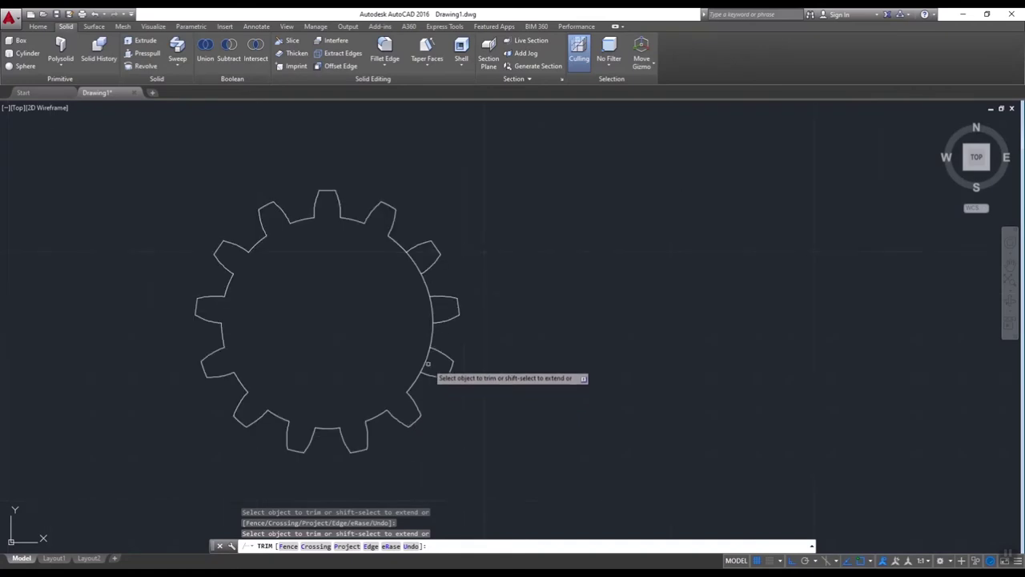
{"action": "left_click", "coordinate": [428, 365]}
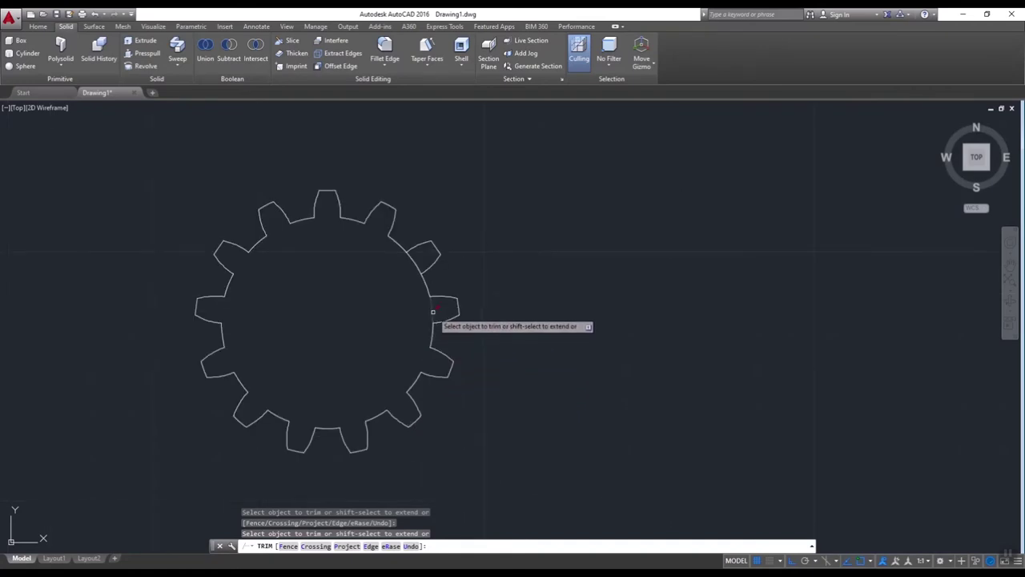
{"action": "left_click", "coordinate": [422, 265]}
{"action": "scroll", "coordinate": [455, 229], "scroll_direction": "down", "scroll_amount": 4}
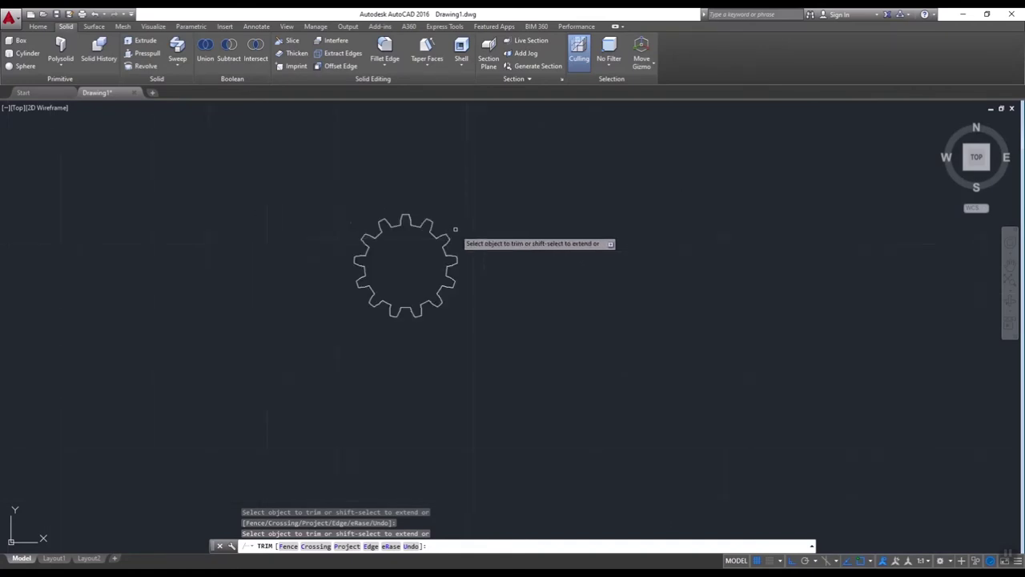
{"action": "scroll", "coordinate": [433, 234], "scroll_direction": "up", "scroll_amount": 4}
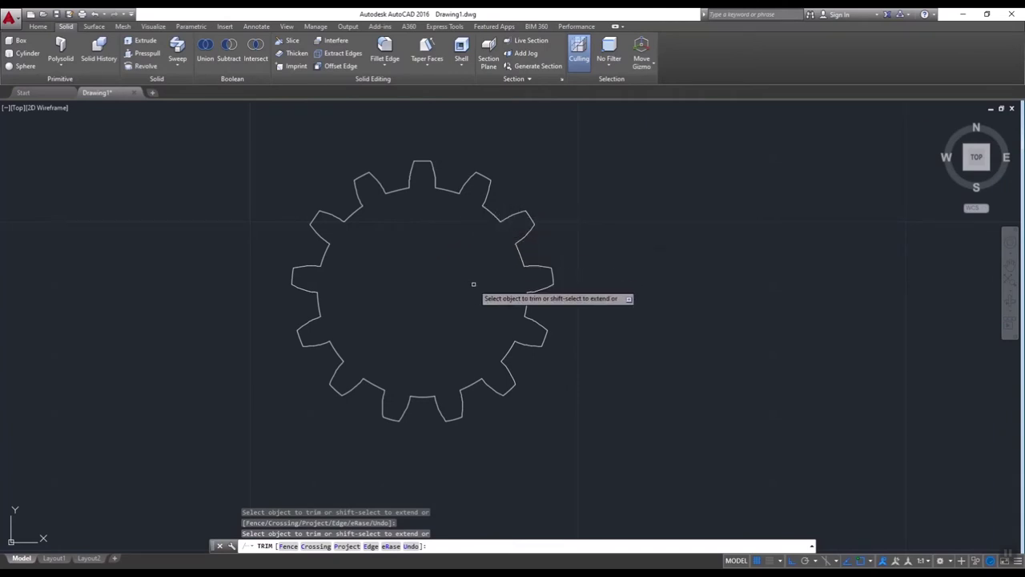
{"action": "key", "text": "Escape"}
{"action": "key", "text": "Escape"}
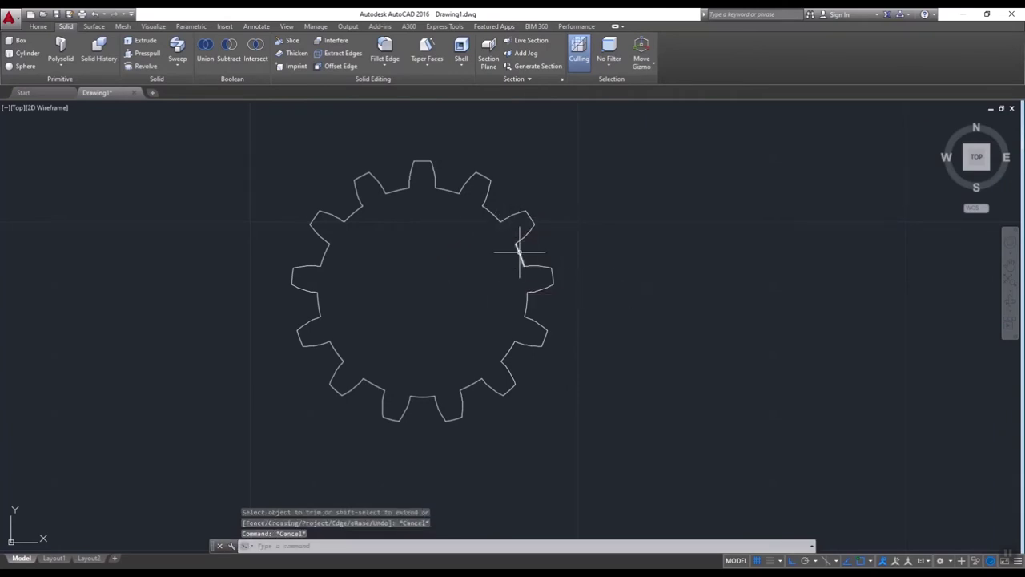
{"action": "key", "text": "Escape"}
{"action": "key", "text": "Escape"}
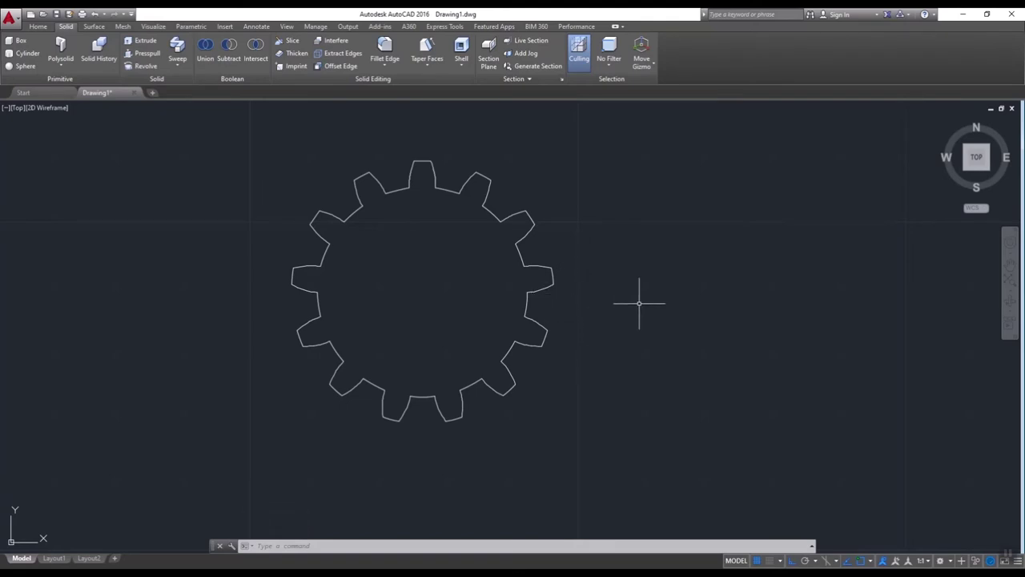
Orbit the gear outline into a tilted 3D view, then clear a mistyped ER entry
{"action": "left_click", "coordinate": [1013, 308]}
{"action": "mouse_move", "coordinate": [727, 343]}
{"action": "left_mouse_down"}
{"action": "mouse_move", "coordinate": [536, 329]}
{"action": "mouse_move", "coordinate": [547, 282]}
{"action": "left_mouse_up"}
{"action": "key", "text": "Escape"}
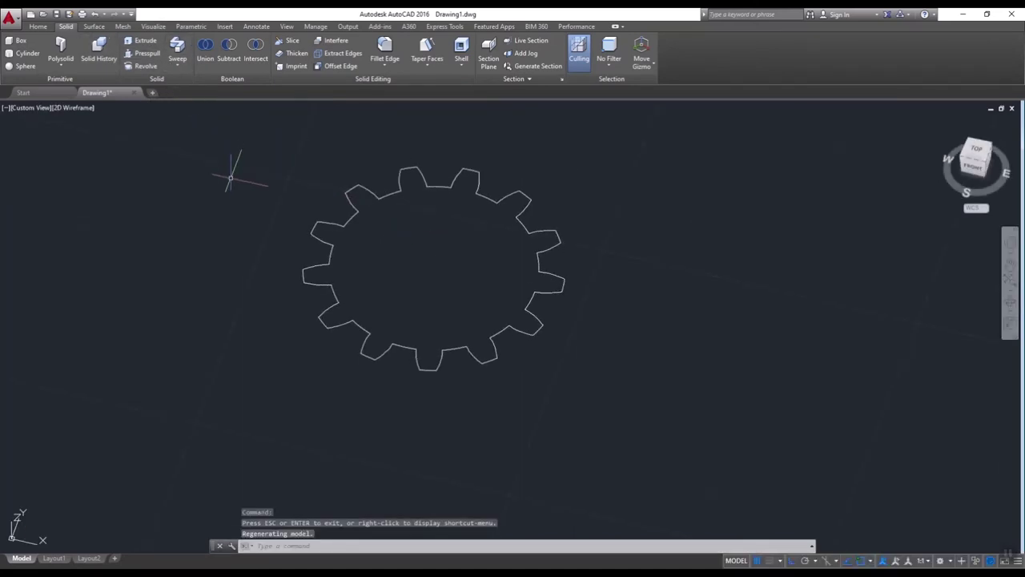
{"action": "type", "text": "E"}
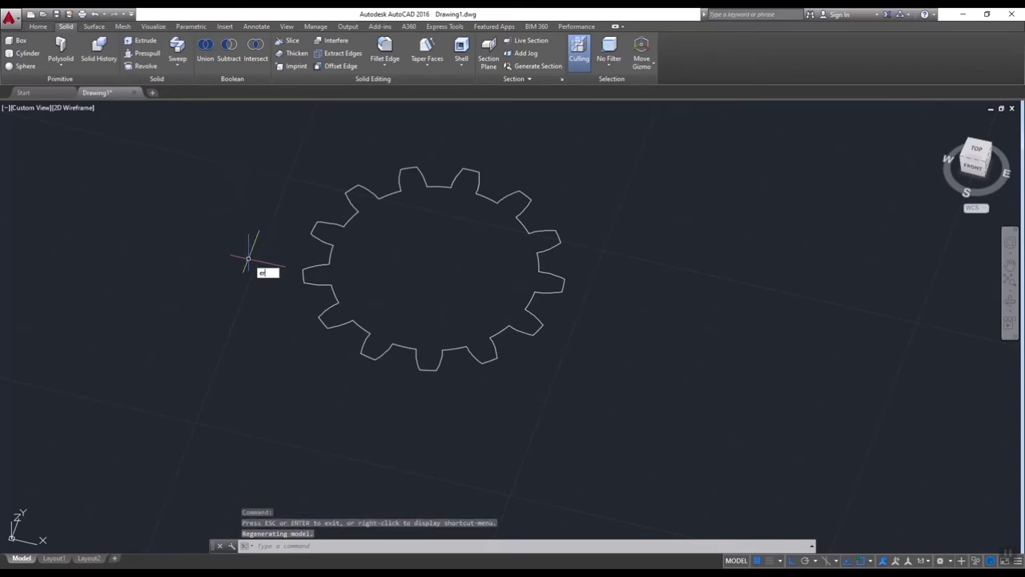
{"action": "type", "text": "R"}
{"action": "key", "text": "BackSpace"}
{"action": "key", "text": "BackSpace"}
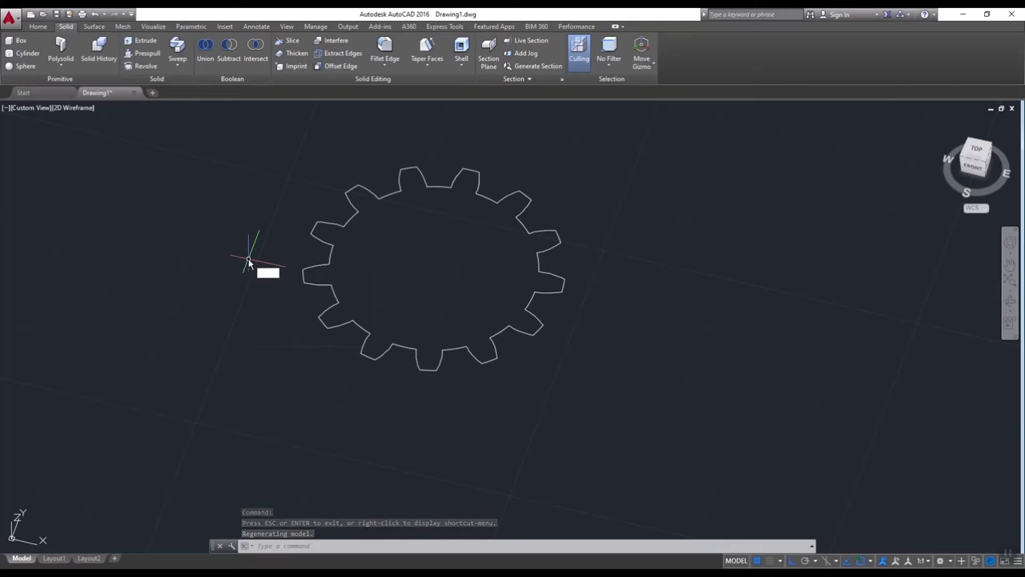
Start REGION and window-select the gear outline edges, then cancel the attempt
{"action": "type", "text": "RE"}
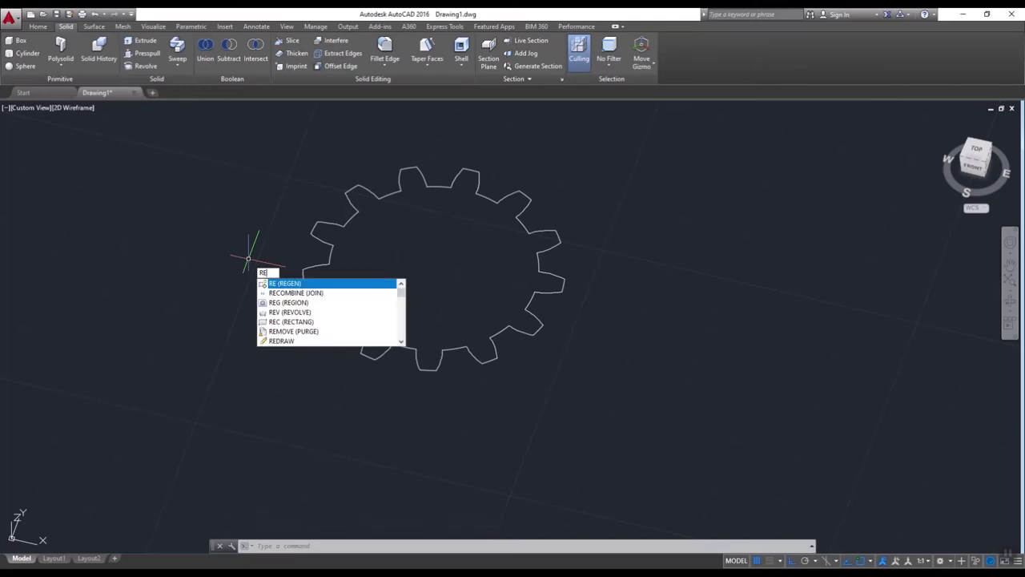
{"action": "type", "text": "GION"}
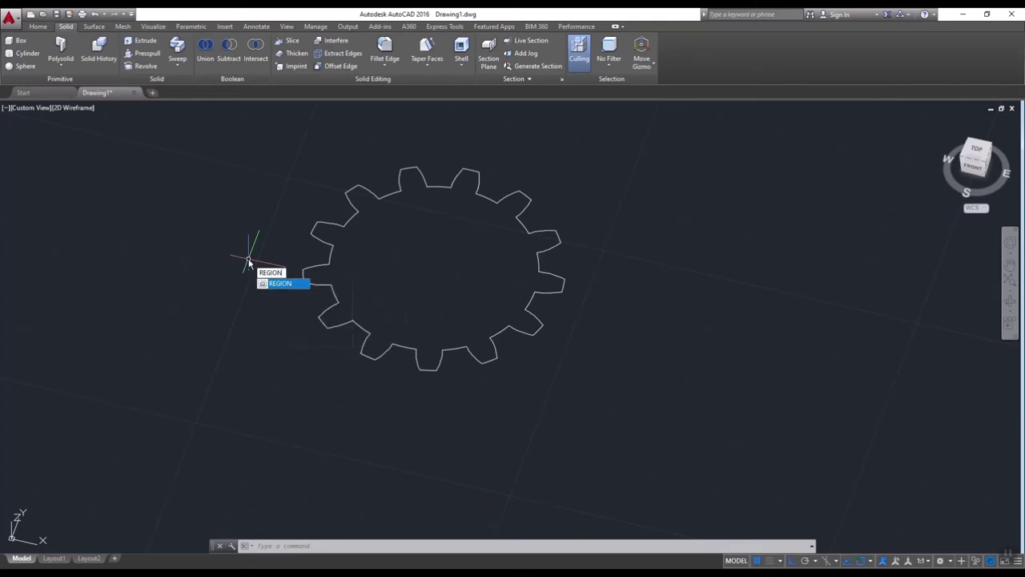
{"action": "key", "text": "Return"}
{"action": "left_click_drag", "start_coordinate": [241, 126], "coordinate": [553, 337]}
{"action": "left_click", "coordinate": [454, 245]}
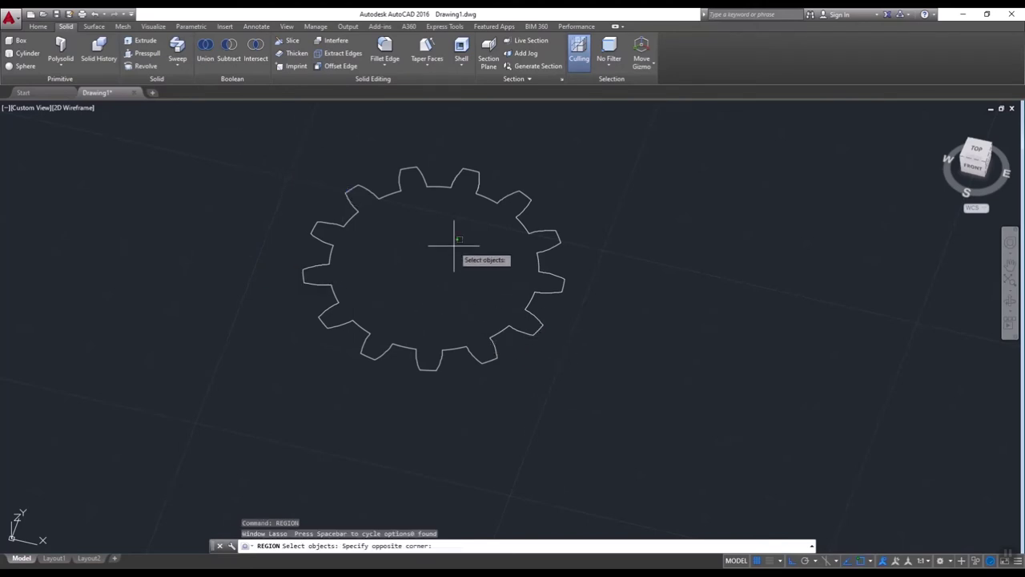
{"action": "left_click", "coordinate": [408, 251]}
{"action": "left_click", "coordinate": [217, 122]}
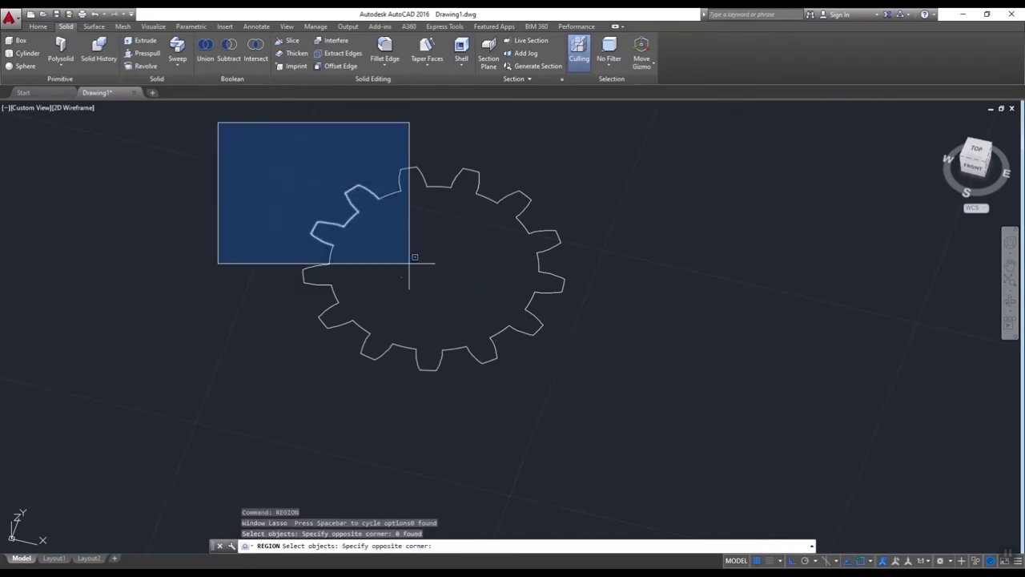
{"action": "left_click_drag", "start_coordinate": [414, 257], "coordinate": [623, 206]}
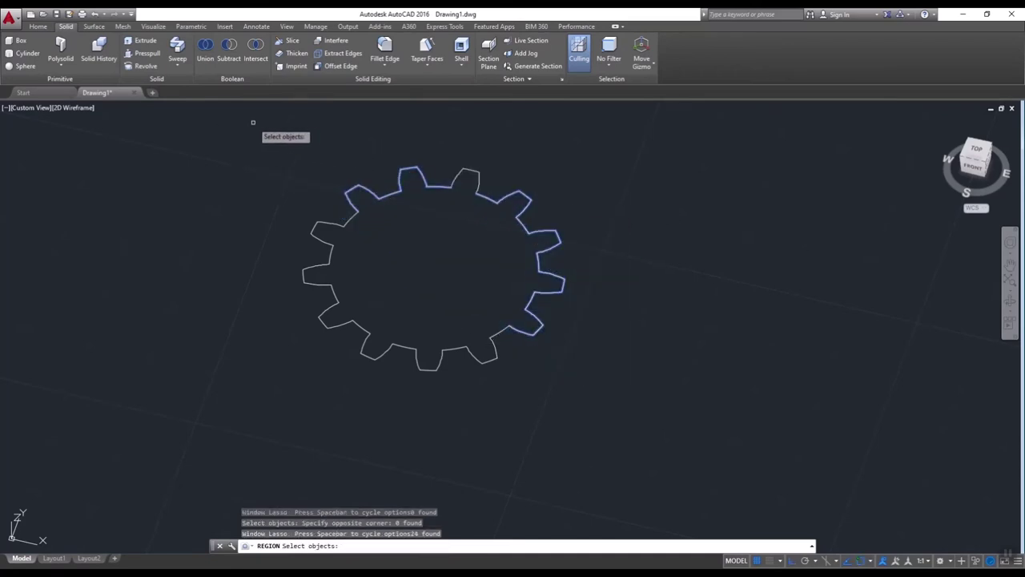
{"action": "left_click_drag", "start_coordinate": [234, 118], "coordinate": [300, 303]}
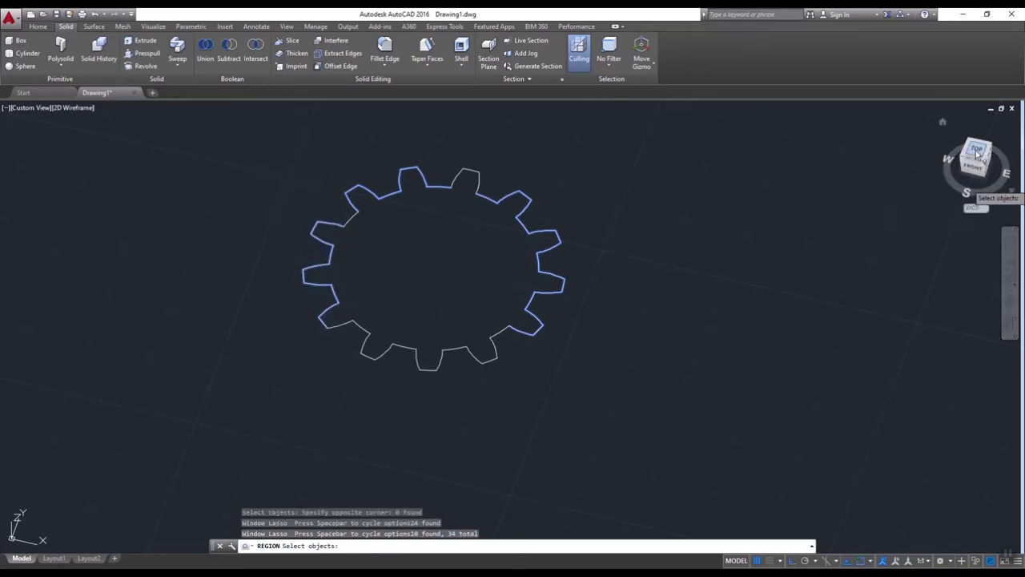
{"action": "left_click", "coordinate": [977, 154]}
{"action": "mouse_move", "coordinate": [279, 135]}
{"action": "left_mouse_down"}
{"action": "mouse_move", "coordinate": [612, 420]}
{"action": "mouse_move", "coordinate": [681, 286]}
{"action": "left_mouse_up"}
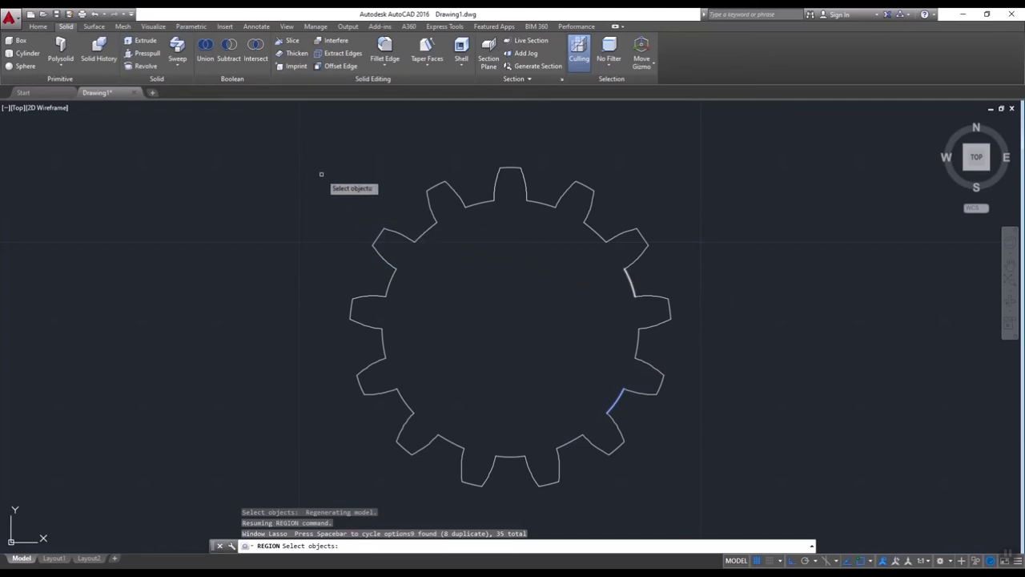
{"action": "key", "text": "Escape"}
{"action": "key", "text": "Escape"}
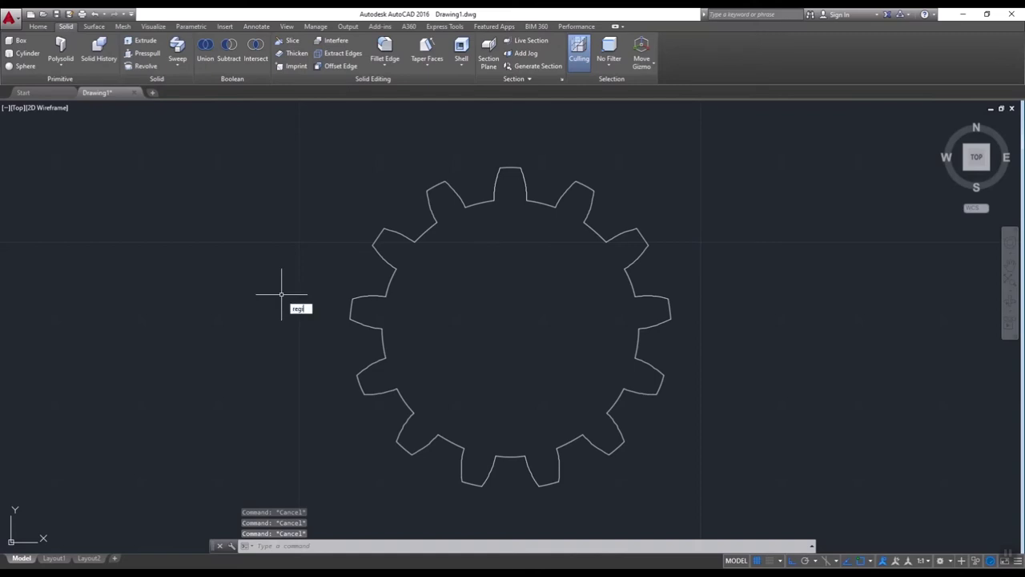
Rerun REGION, select every gear edge including the top teeth, and create the region
{"action": "key", "text": "Return"}
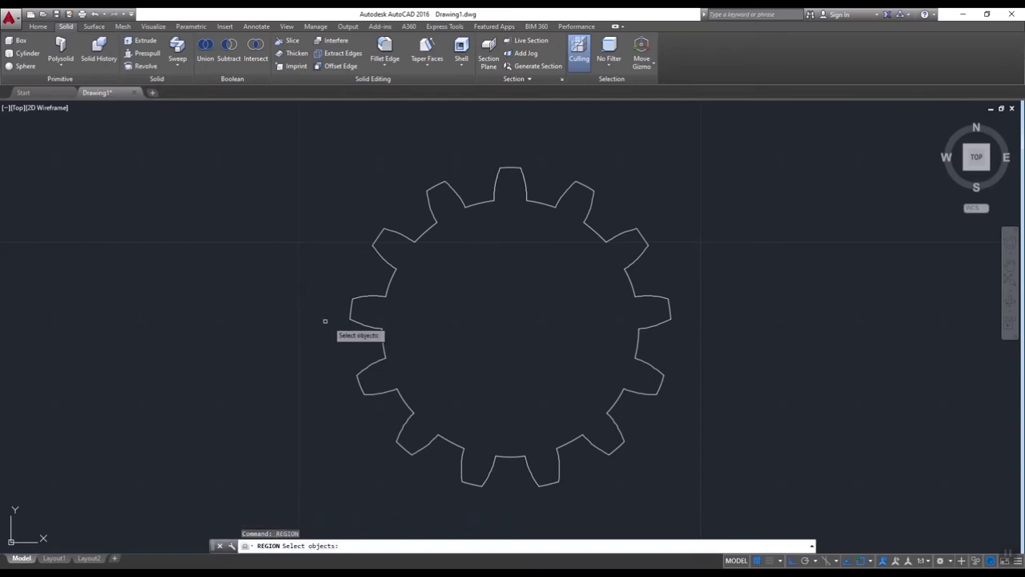
{"action": "left_click_drag", "start_coordinate": [265, 105], "coordinate": [439, 497]}
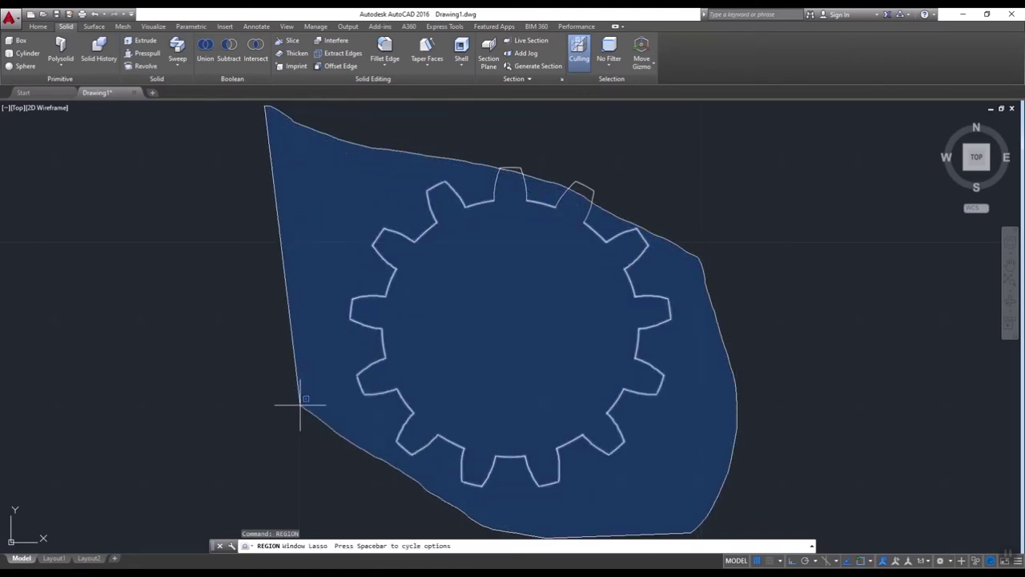
{"action": "left_click_drag", "start_coordinate": [439, 496], "coordinate": [269, 350]}
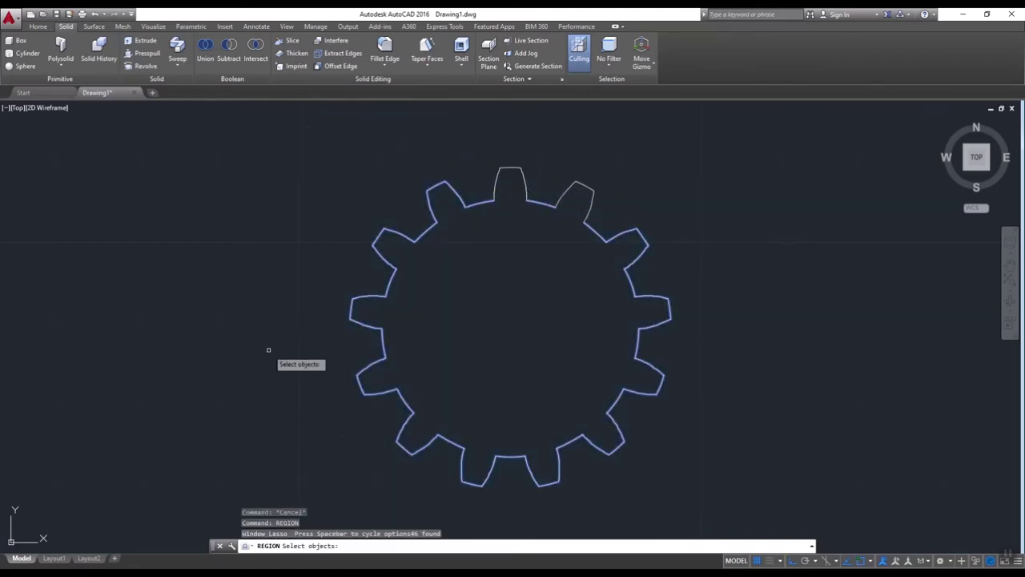
{"action": "mouse_move", "coordinate": [453, 133]}
{"action": "left_mouse_down"}
{"action": "mouse_move", "coordinate": [633, 206]}
{"action": "mouse_move", "coordinate": [640, 196]}
{"action": "left_mouse_up"}
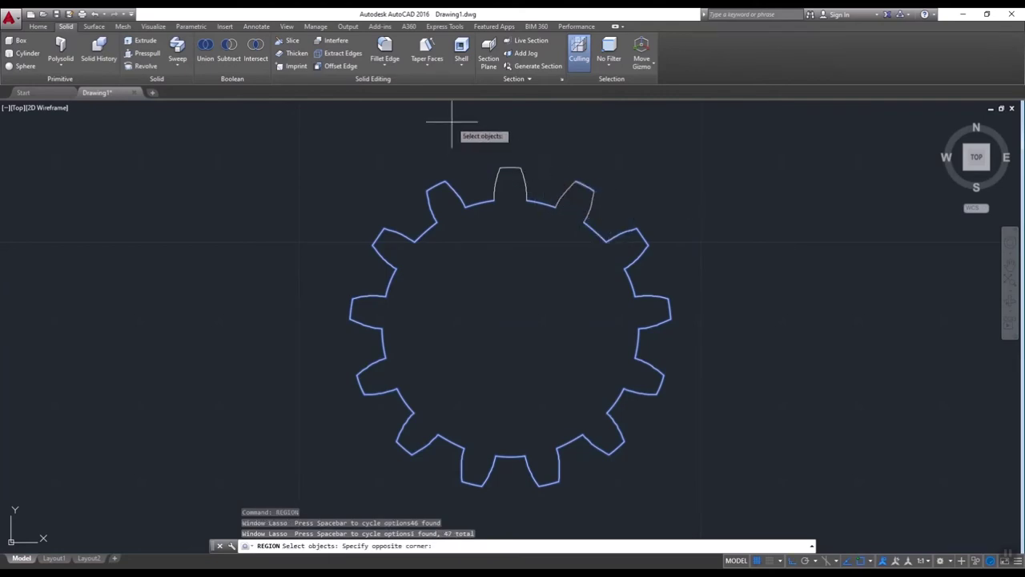
{"action": "left_click_drag", "start_coordinate": [452, 123], "coordinate": [592, 216]}
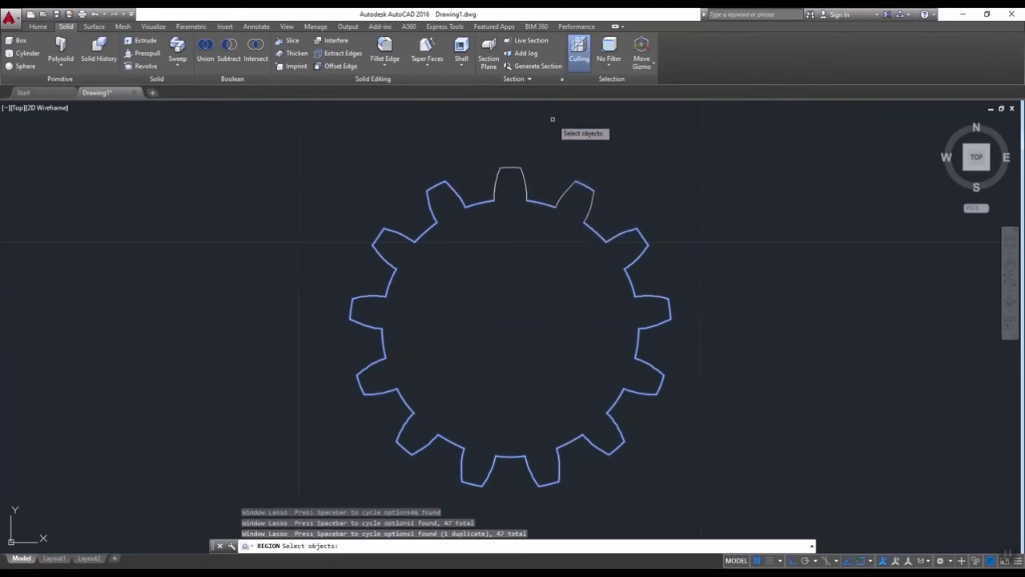
{"action": "mouse_move", "coordinate": [609, 122]}
{"action": "left_mouse_down"}
{"action": "mouse_move", "coordinate": [584, 249]}
{"action": "mouse_move", "coordinate": [593, 233]}
{"action": "left_mouse_up"}
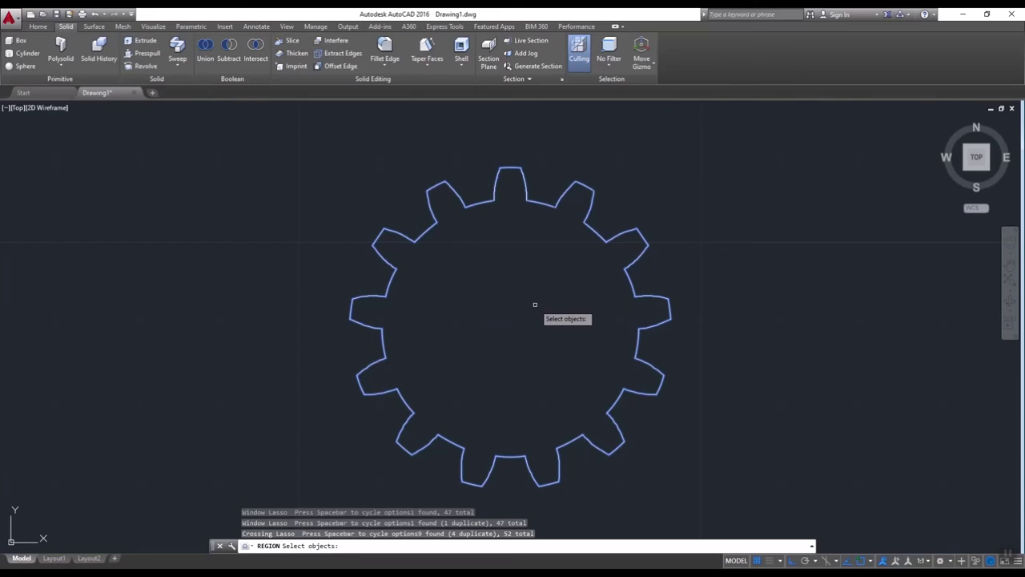
{"action": "key", "text": "Return"}
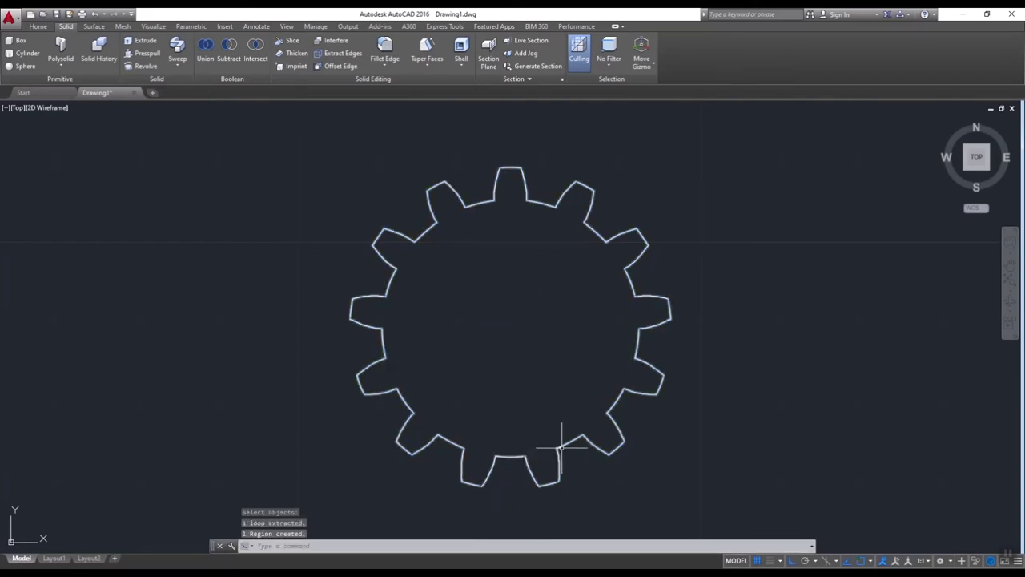
{"action": "left_click", "coordinate": [533, 481]}
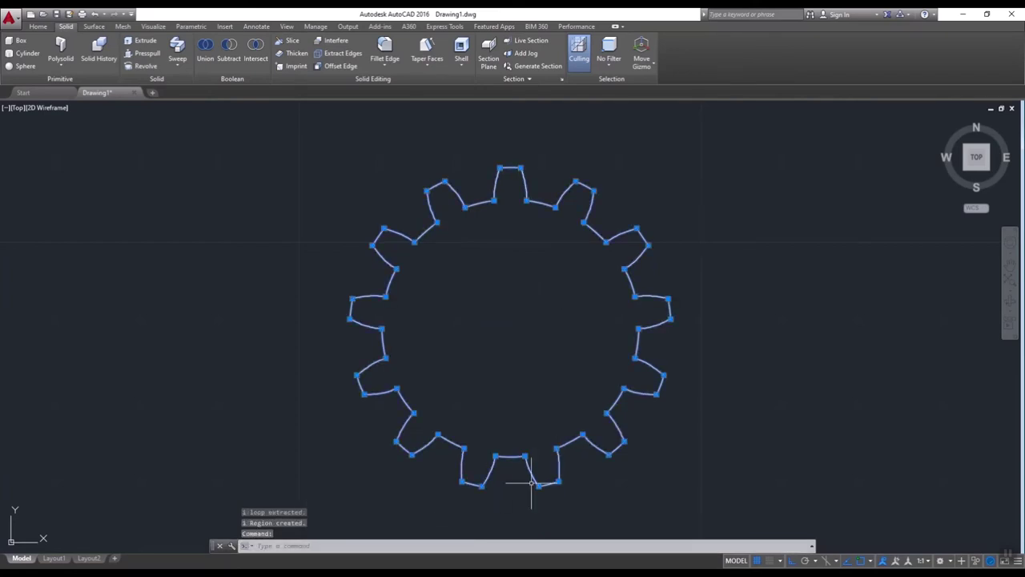
Extrude the gear region 10 units tall and view the solid from a low side angle
{"action": "left_click", "coordinate": [1010, 301]}
{"action": "left_click_drag", "start_coordinate": [617, 352], "coordinate": [593, 272]}
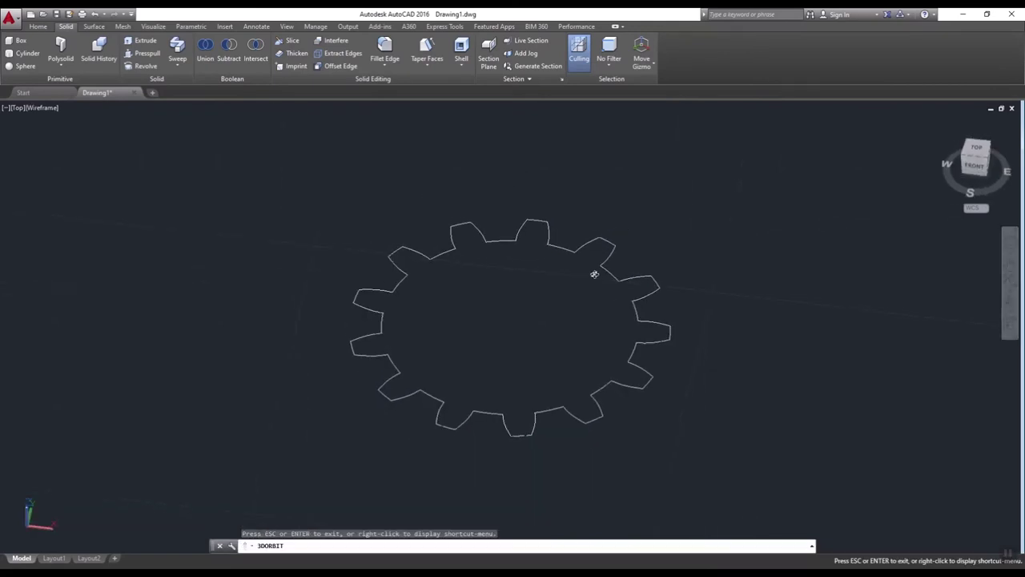
{"action": "key", "text": "Escape"}
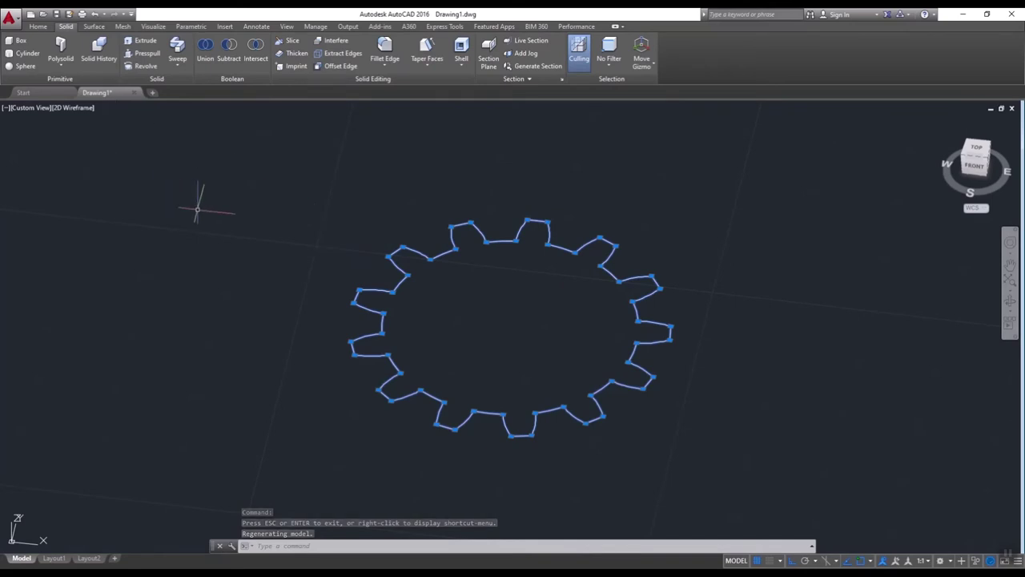
{"action": "left_click", "coordinate": [147, 54]}
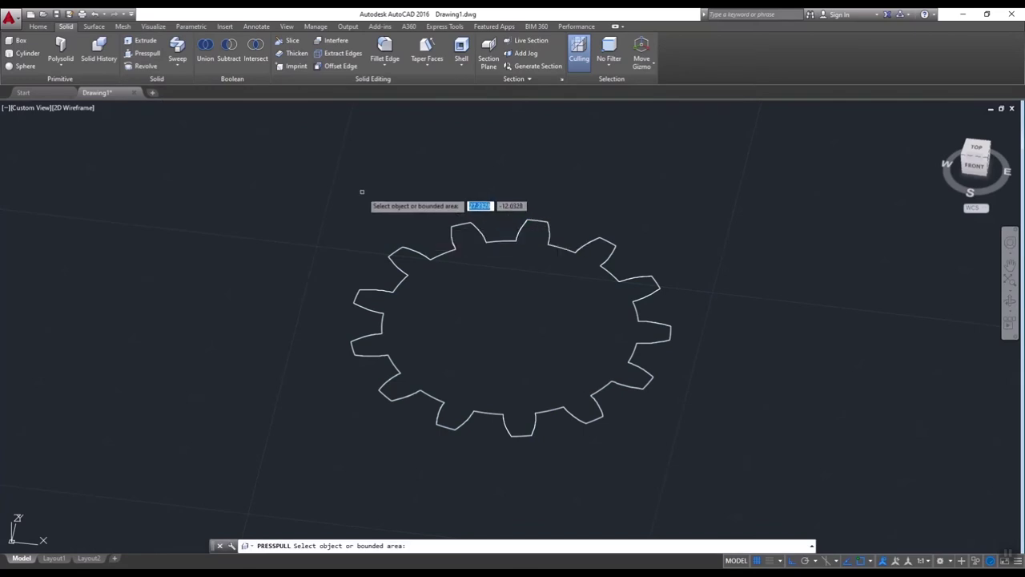
{"action": "left_click", "coordinate": [144, 42]}
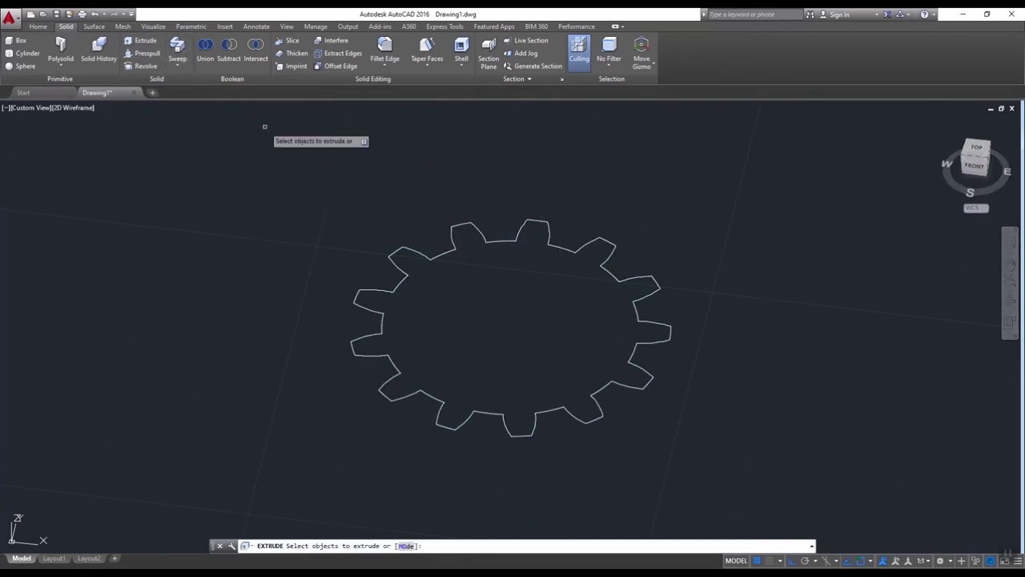
{"action": "left_click", "coordinate": [431, 257]}
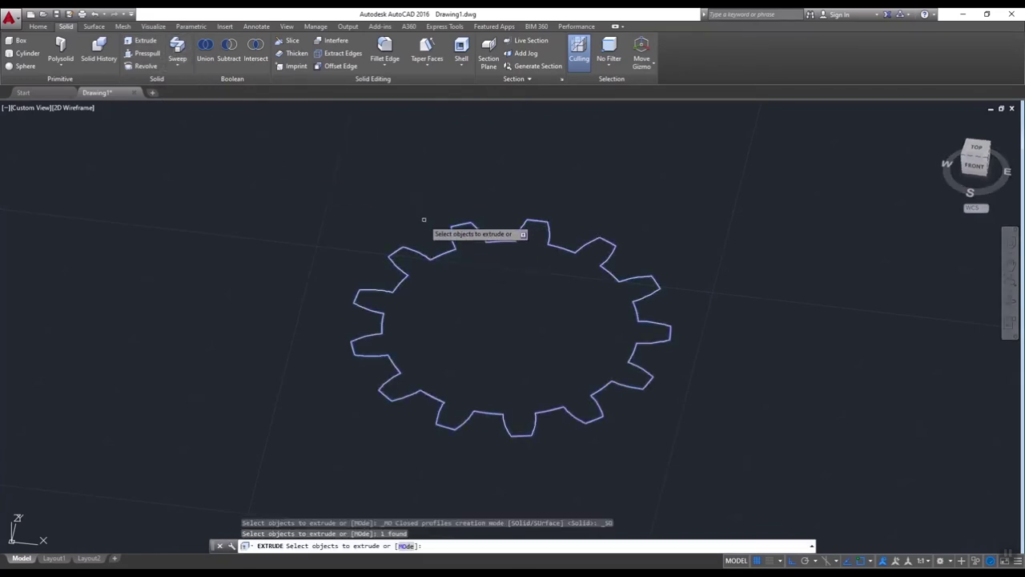
{"action": "key", "text": "Return"}
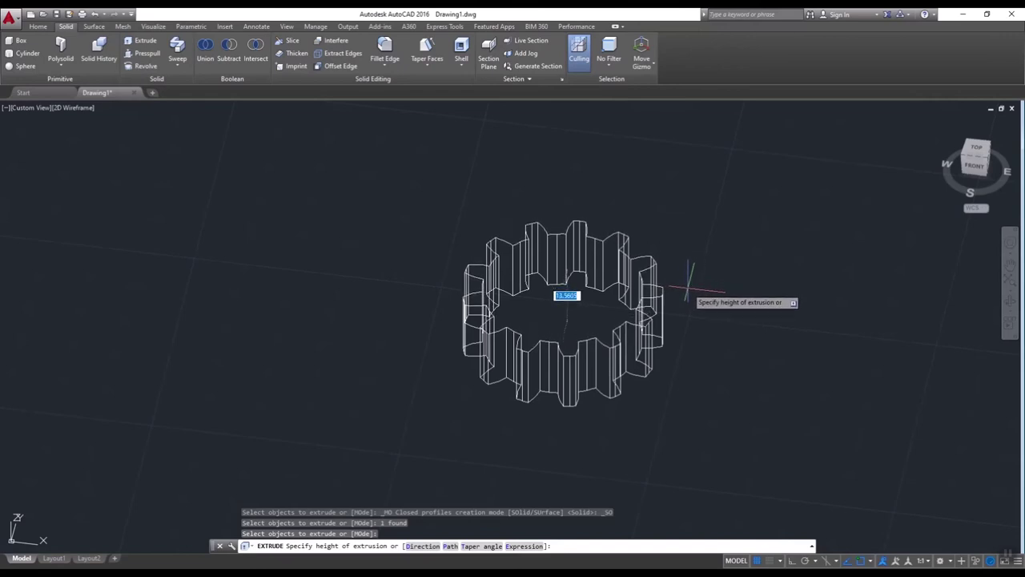
{"action": "type", "text": "1"}
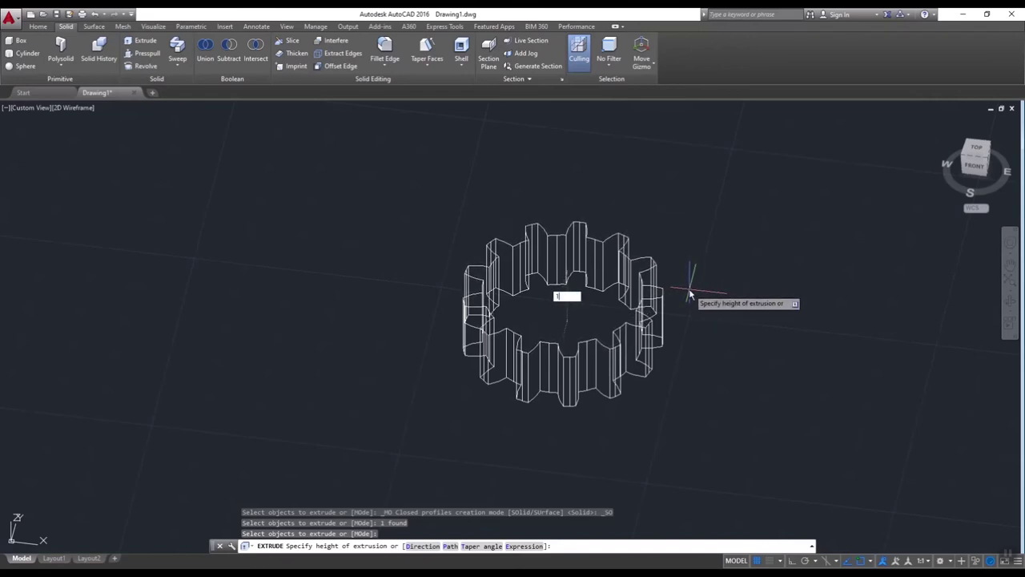
{"action": "type", "text": "0"}
{"action": "key", "text": "Return"}
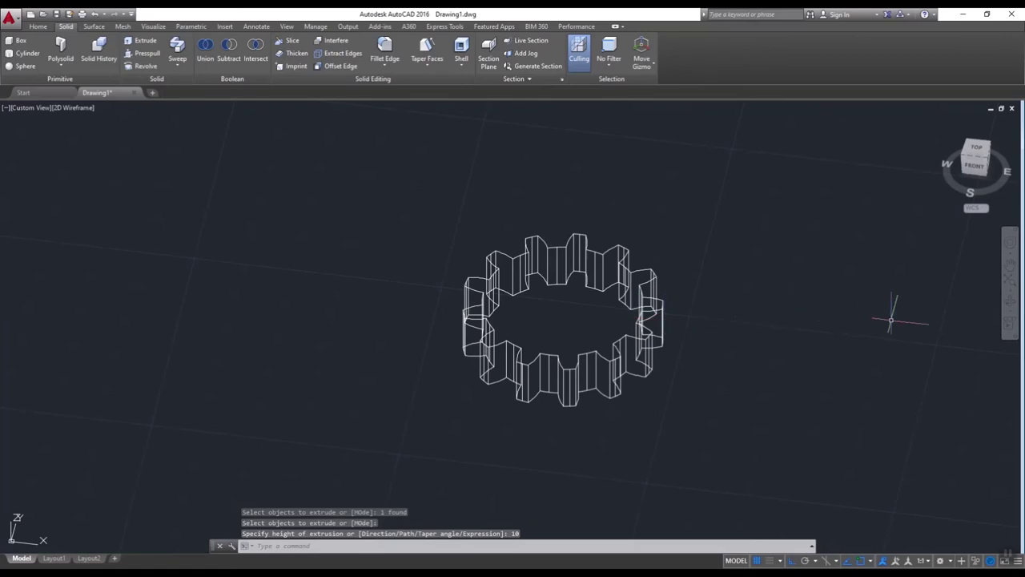
{"action": "left_click", "coordinate": [1008, 297]}
{"action": "mouse_move", "coordinate": [609, 317]}
{"action": "left_mouse_down"}
{"action": "mouse_move", "coordinate": [657, 298]}
{"action": "mouse_move", "coordinate": [631, 319]}
{"action": "left_mouse_up"}
{"action": "key", "text": "Escape"}
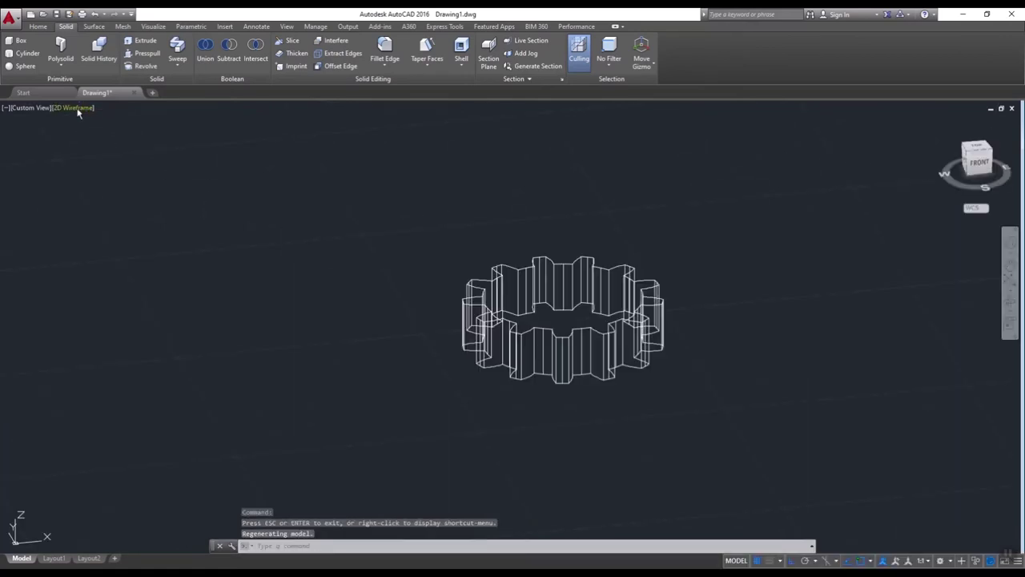
Switch the viewport visual style to Realistic shading
{"action": "left_click", "coordinate": [78, 109]}
{"action": "left_click", "coordinate": [96, 168]}
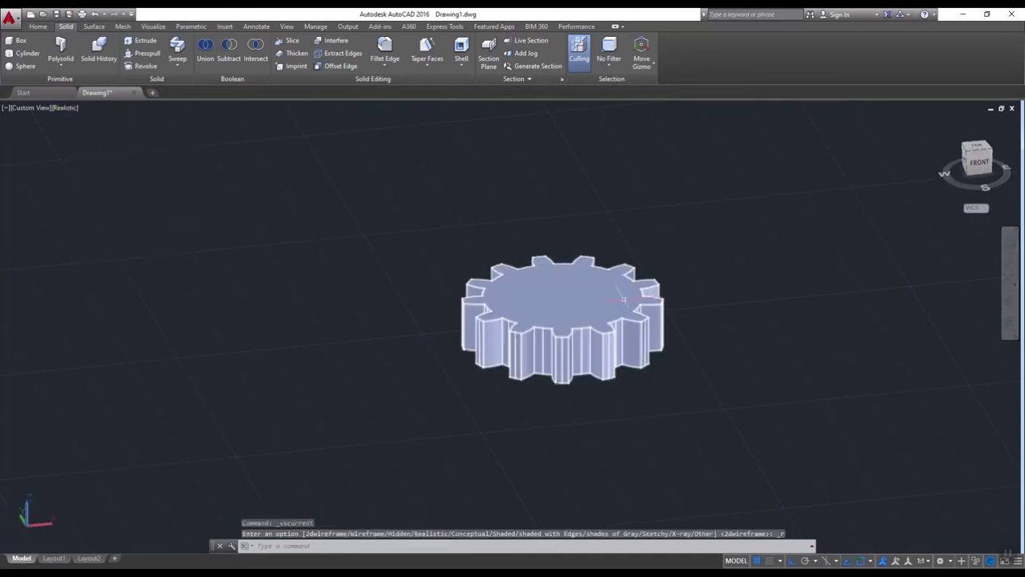
{"action": "scroll", "coordinate": [625, 300], "scroll_direction": "up", "scroll_amount": 3}
Undo the shading, extrusion, orbit and region back to the flat top view
{"action": "key", "text": "Escape"}
{"action": "key", "text": "Escape"}
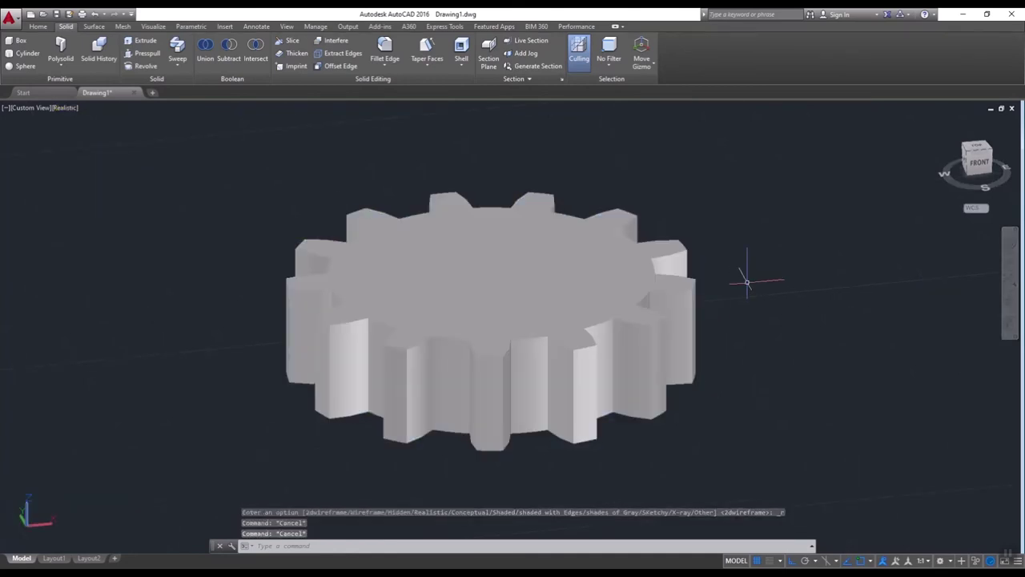
{"action": "key", "text": "Escape"}
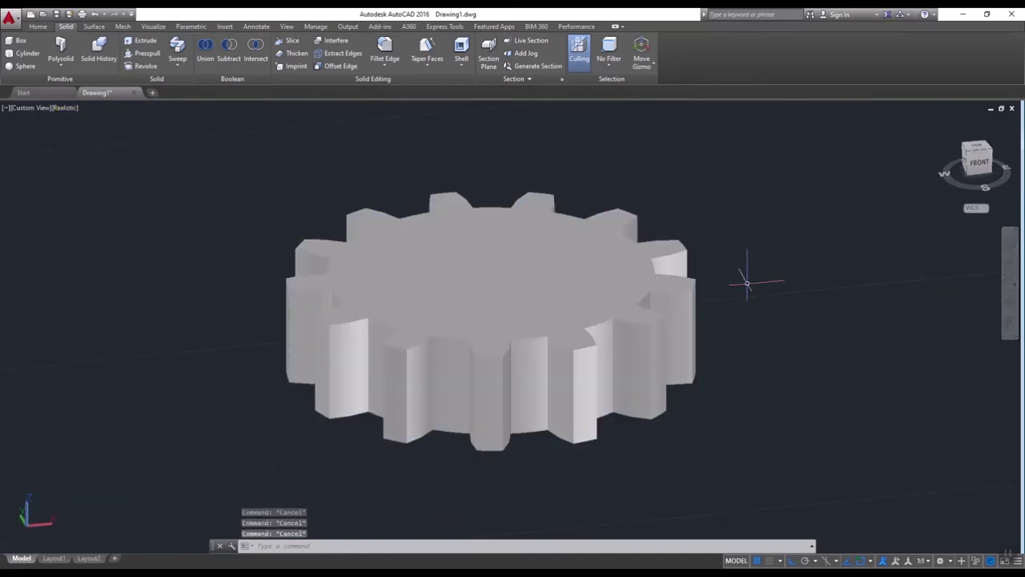
{"action": "key", "text": "ctrl+z"}
{"action": "key", "text": "ctrl+z"}
{"action": "key", "text": "ctrl+z"}
{"action": "key", "text": "ctrl+z"}
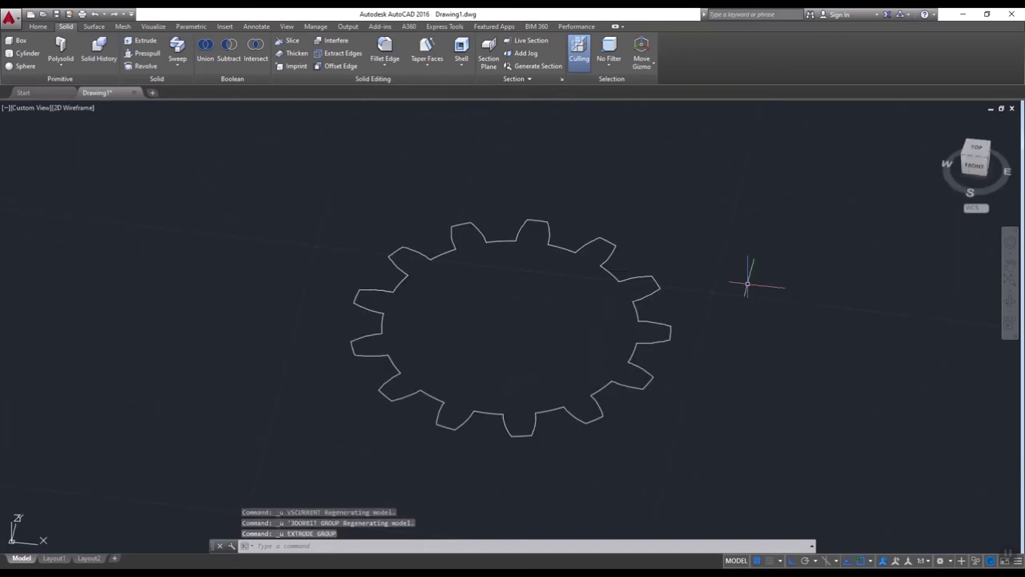
{"action": "key", "text": "ctrl+z"}
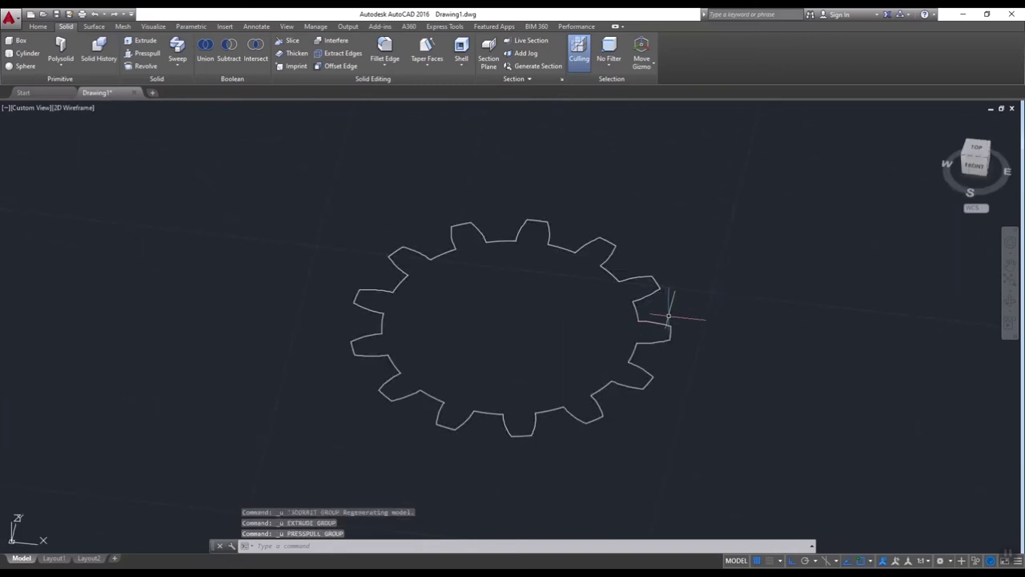
{"action": "key", "text": "ctrl+z"}
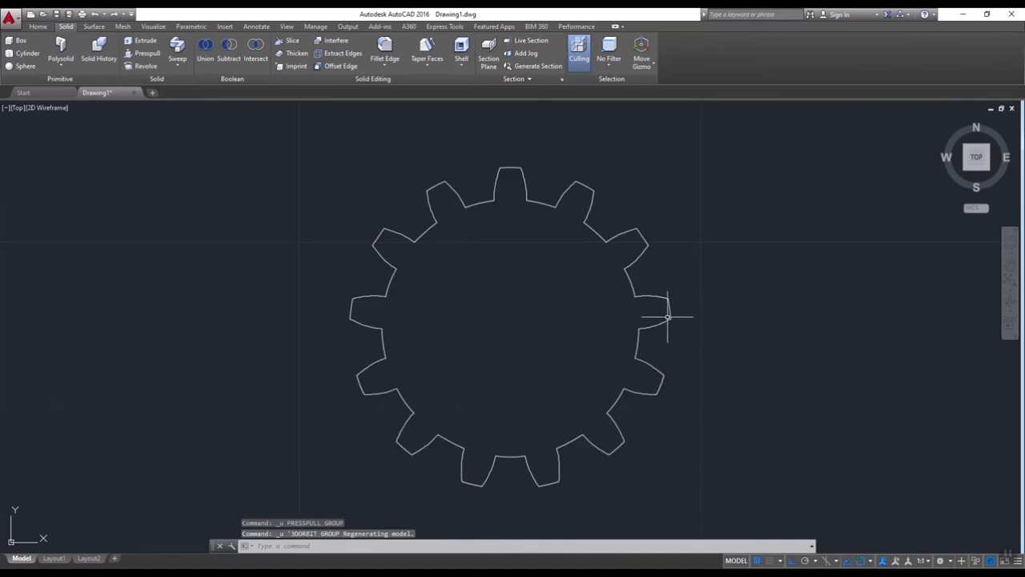
{"action": "key", "text": "ctrl+z"}
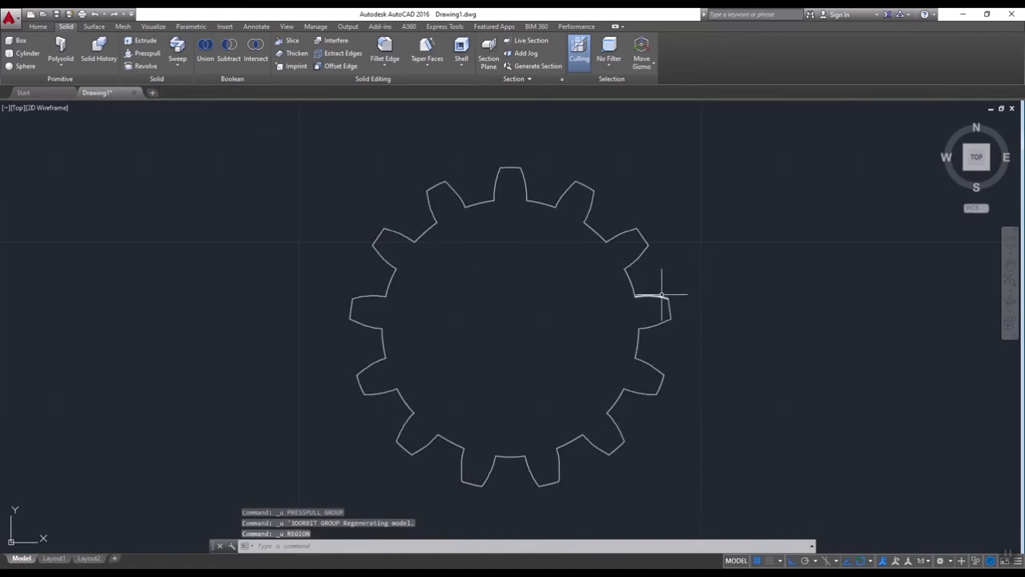
Press-pull the area inside the gear profile 10 units up into a solid
{"action": "key", "text": "Escape"}
{"action": "key", "text": "Escape"}
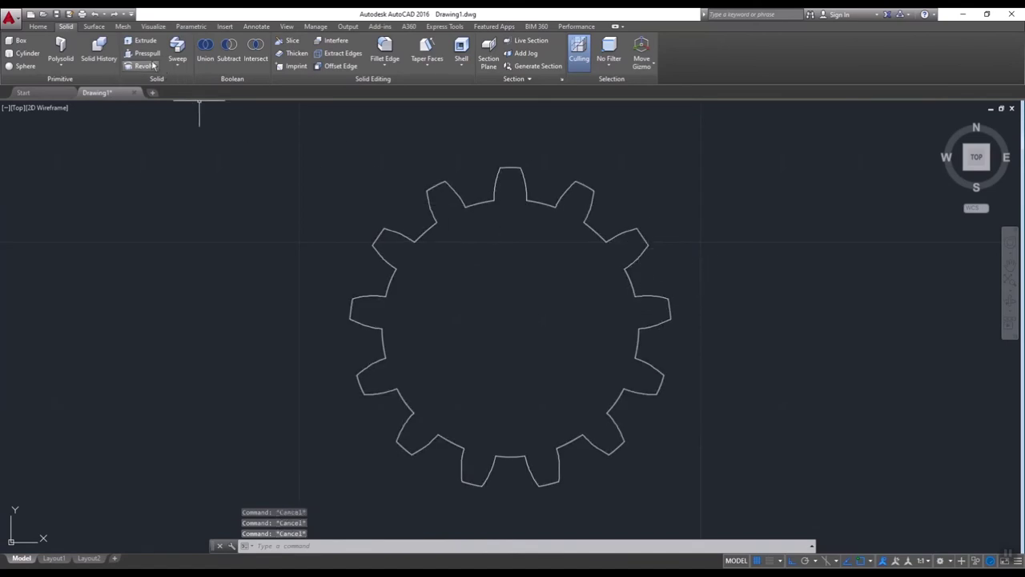
{"action": "left_click", "coordinate": [145, 56]}
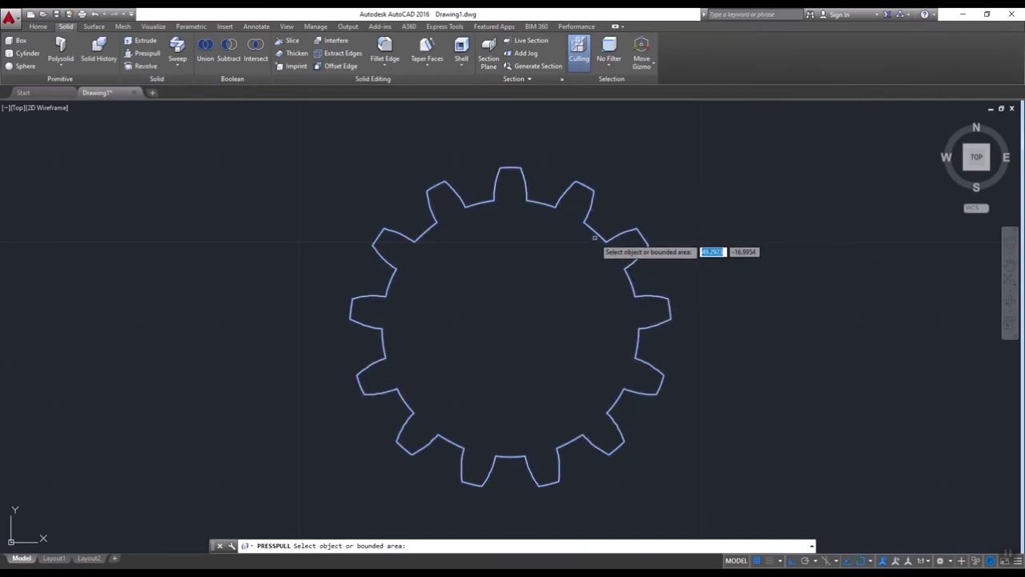
{"action": "left_click", "coordinate": [514, 297]}
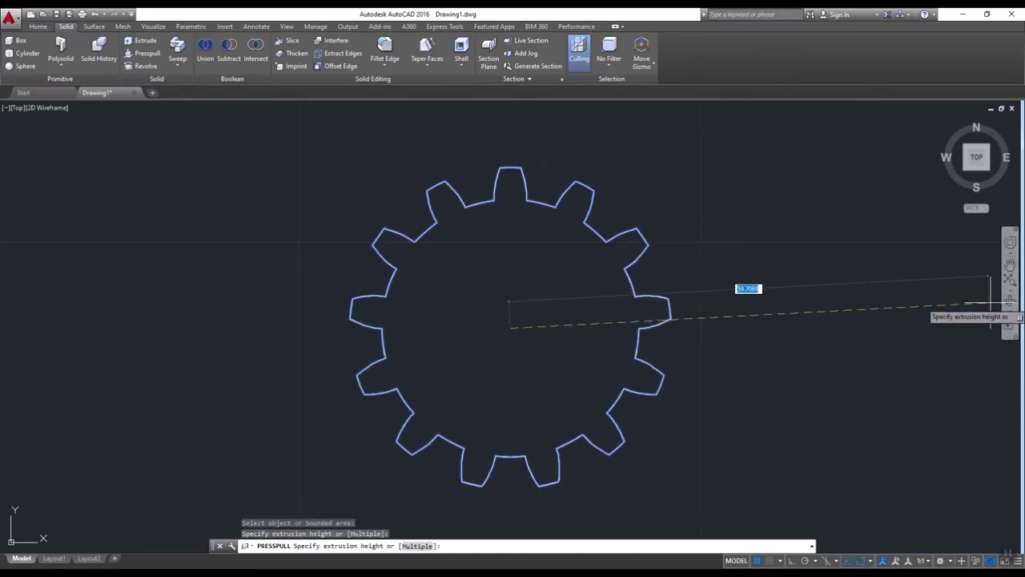
{"action": "left_click", "coordinate": [1010, 301]}
{"action": "left_click_drag", "start_coordinate": [702, 323], "coordinate": [665, 268]}
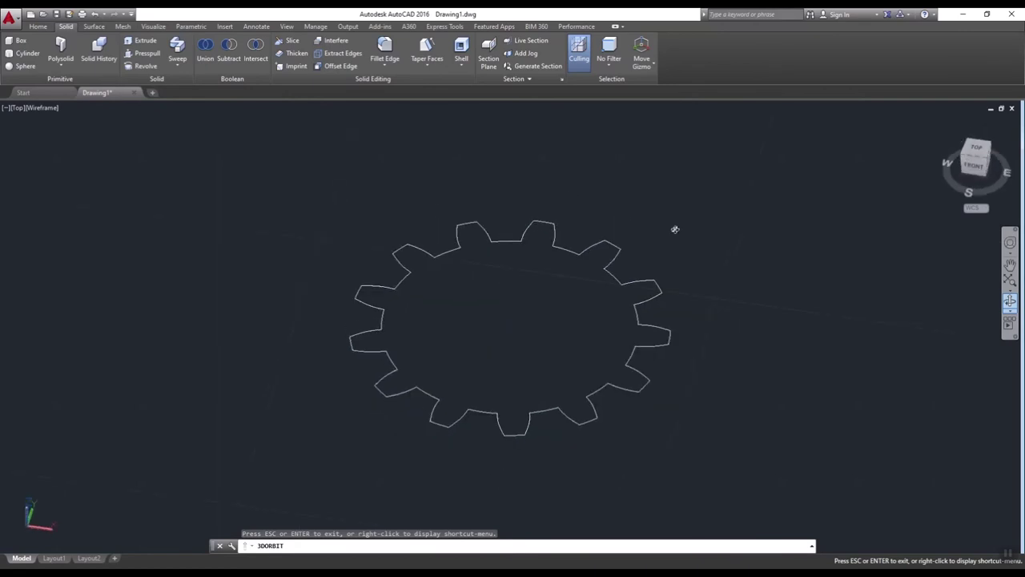
{"action": "key", "text": "Escape"}
{"action": "type", "text": "10"}
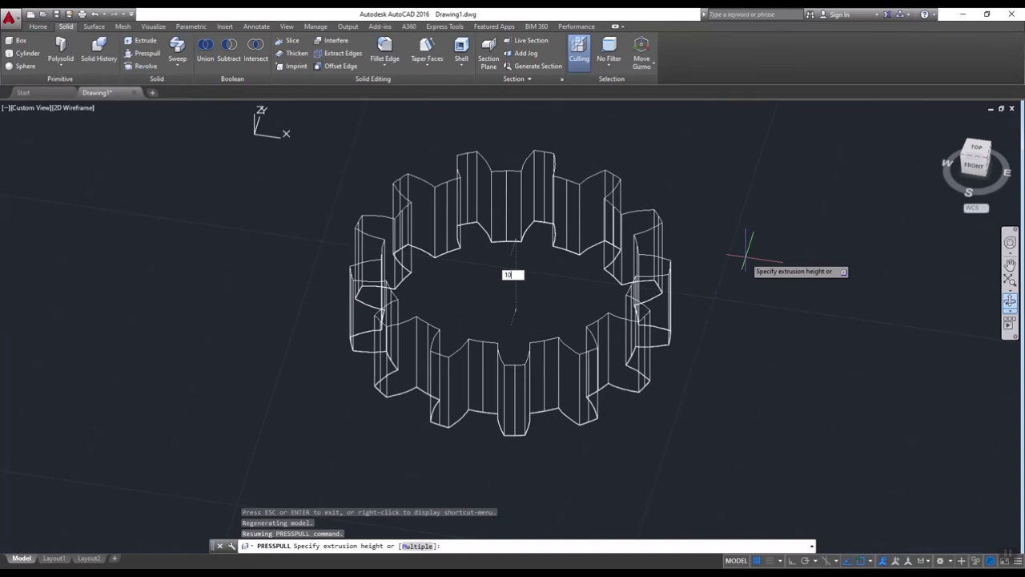
{"action": "key", "text": "Return"}
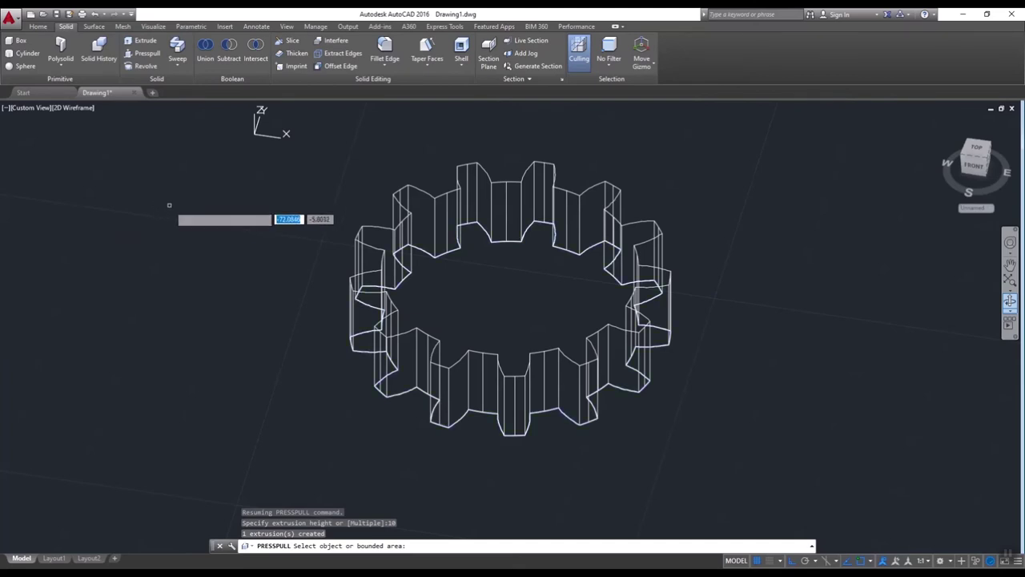
{"action": "key", "text": "Escape"}
{"action": "key", "text": "Escape"}
{"action": "key", "text": "Escape"}
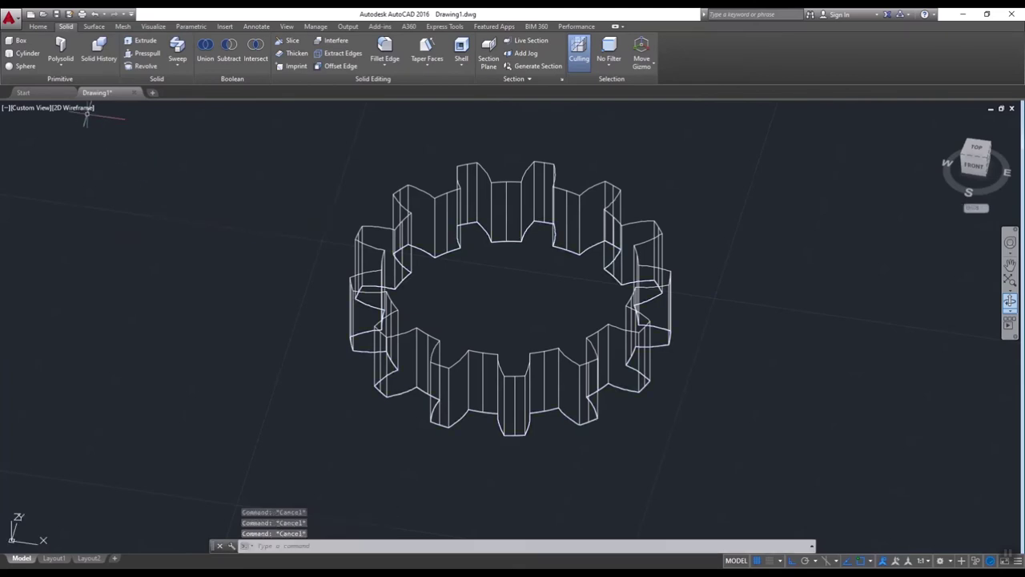
Apply Realistic shading and orbit to look down onto the gear's top face
{"action": "left_click", "coordinate": [81, 108]}
{"action": "left_click", "coordinate": [103, 168]}
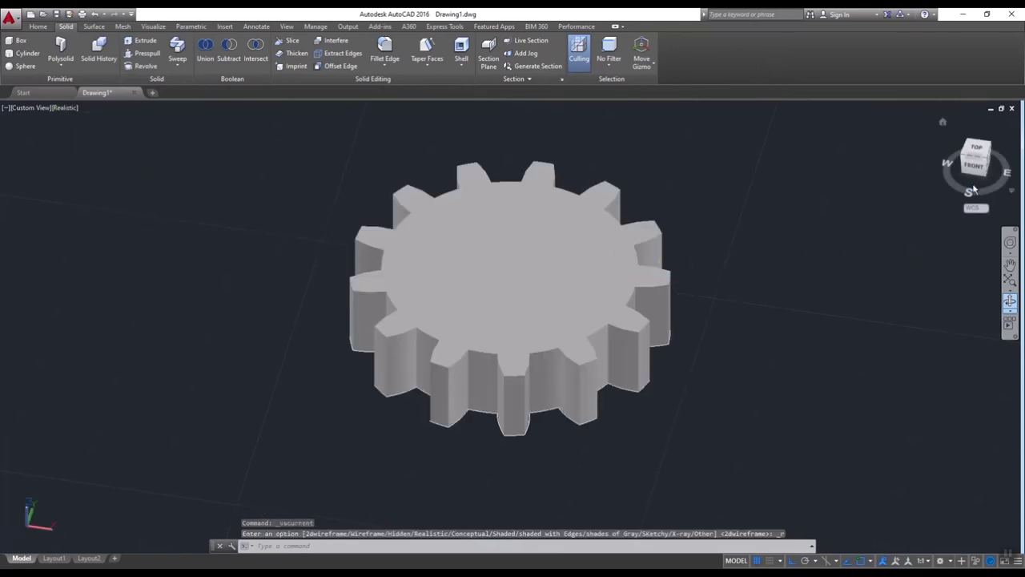
{"action": "left_click", "coordinate": [1010, 300]}
{"action": "mouse_move", "coordinate": [665, 225]}
{"action": "left_mouse_down"}
{"action": "mouse_move", "coordinate": [739, 320]}
{"action": "mouse_move", "coordinate": [660, 206]}
{"action": "mouse_move", "coordinate": [612, 161]}
{"action": "mouse_move", "coordinate": [646, 217]}
{"action": "mouse_move", "coordinate": [721, 261]}
{"action": "left_mouse_up"}
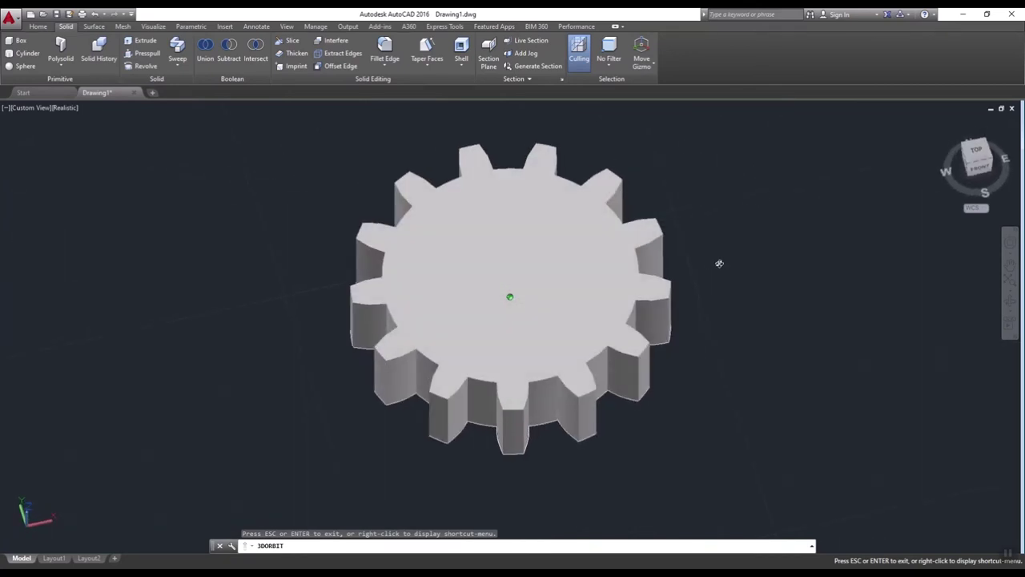
{"action": "key", "text": "Escape"}
{"action": "key", "text": "Escape"}
{"action": "key", "text": "Escape"}
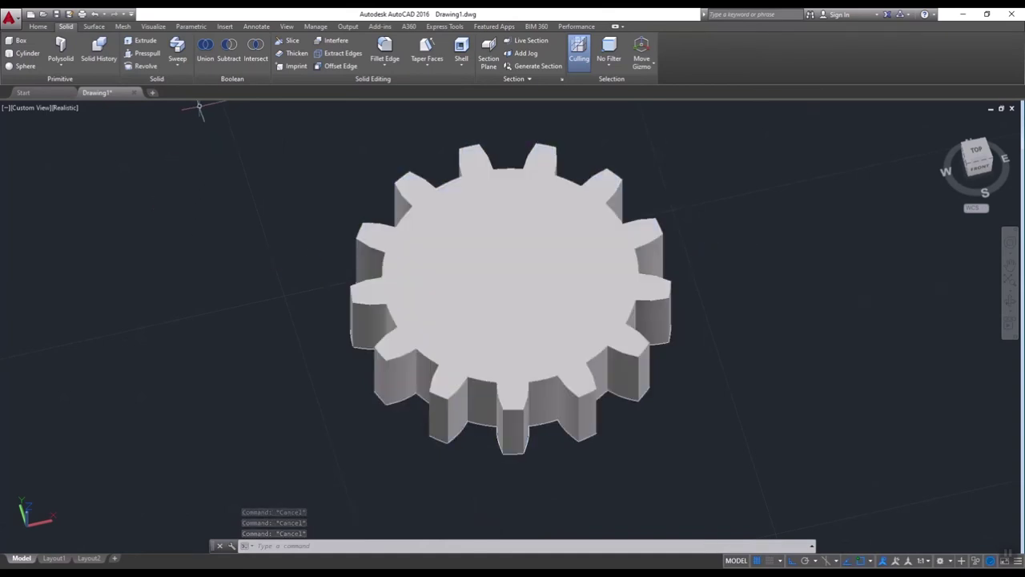
Switch the visual style back to 2D Wireframe
{"action": "left_click", "coordinate": [68, 108]}
{"action": "left_click", "coordinate": [91, 136]}
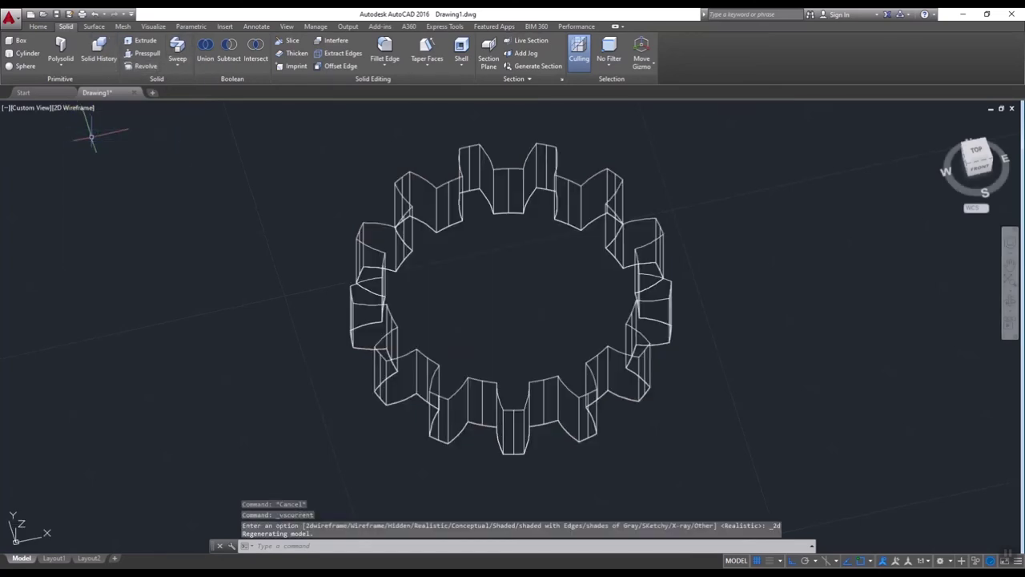
{"action": "key", "text": "Escape"}
{"action": "key", "text": "Escape"}
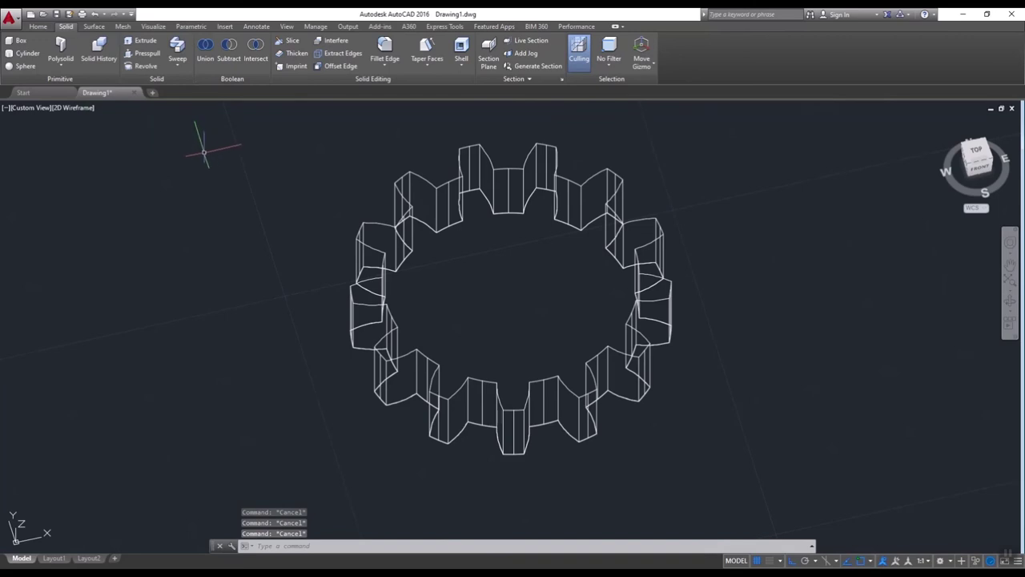
Draw a radius-5 circle centred on the gear using the C command
{"action": "type", "text": "c"}
{"action": "key", "text": "Return"}
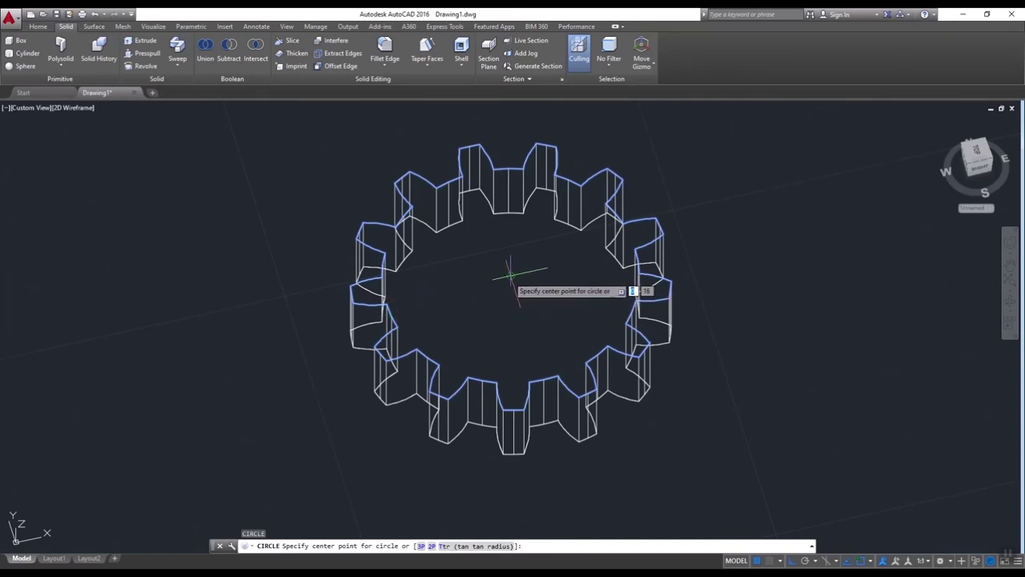
{"action": "left_click", "coordinate": [509, 274]}
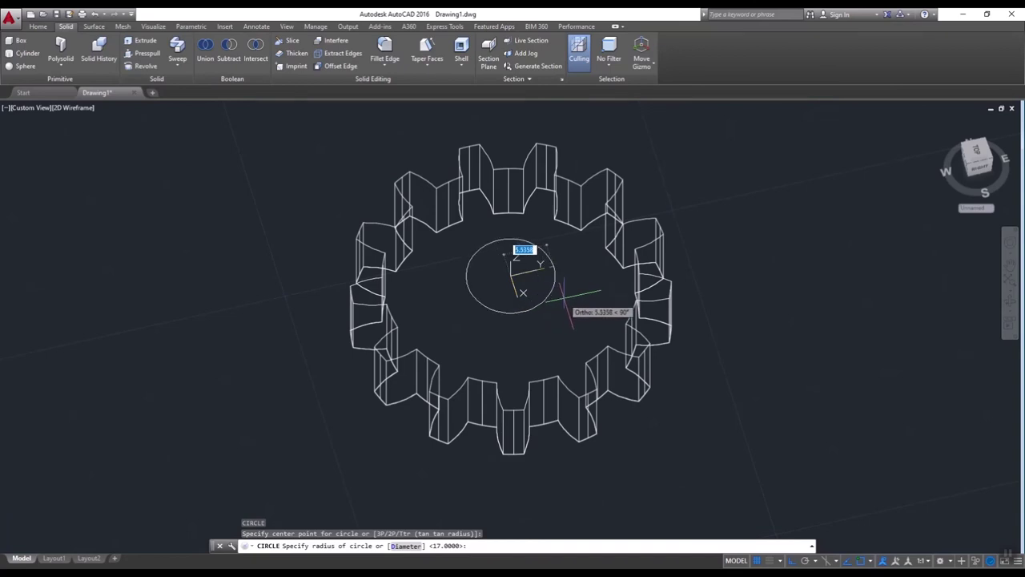
{"action": "type", "text": "5"}
{"action": "key", "text": "Return"}
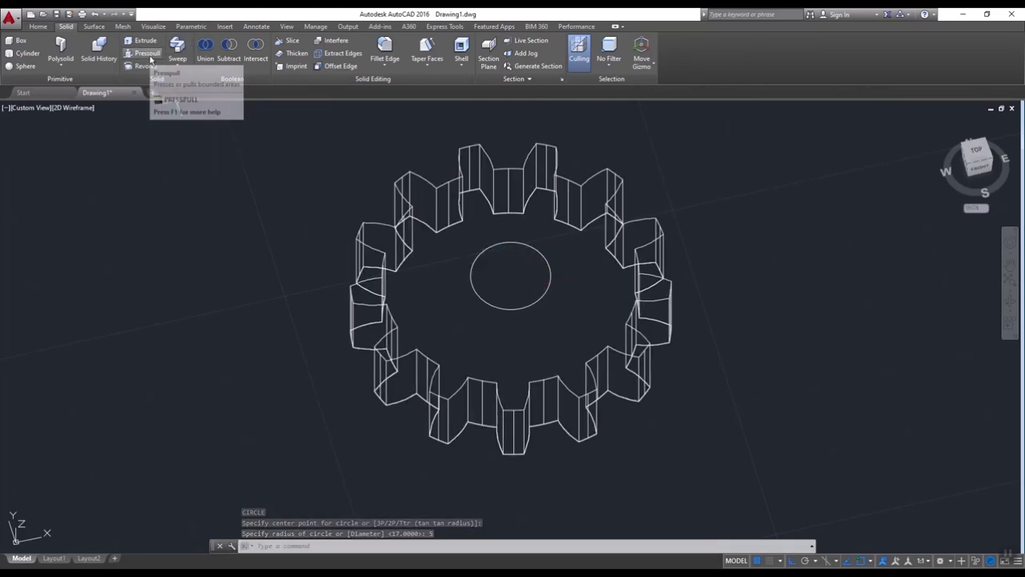
Press-pull the radius-5 centre circle 12 units into a cylinder
{"action": "left_click", "coordinate": [149, 58]}
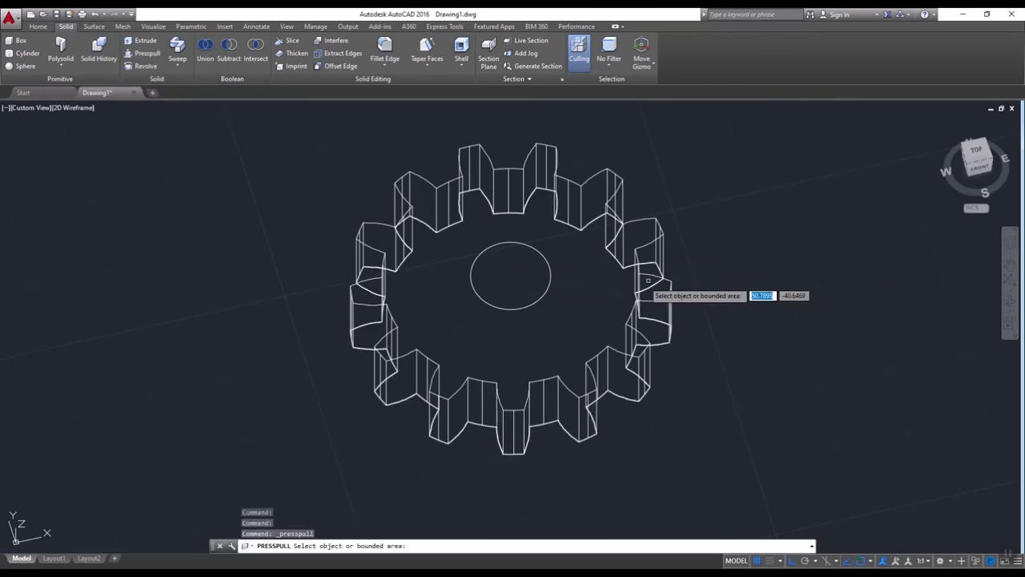
{"action": "left_click", "coordinate": [539, 290]}
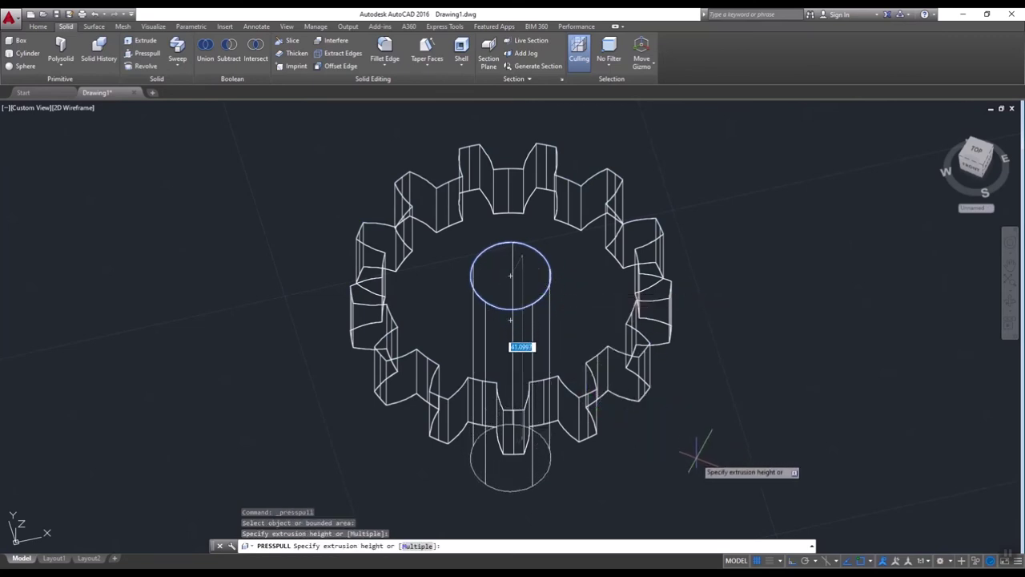
{"action": "type", "text": "12"}
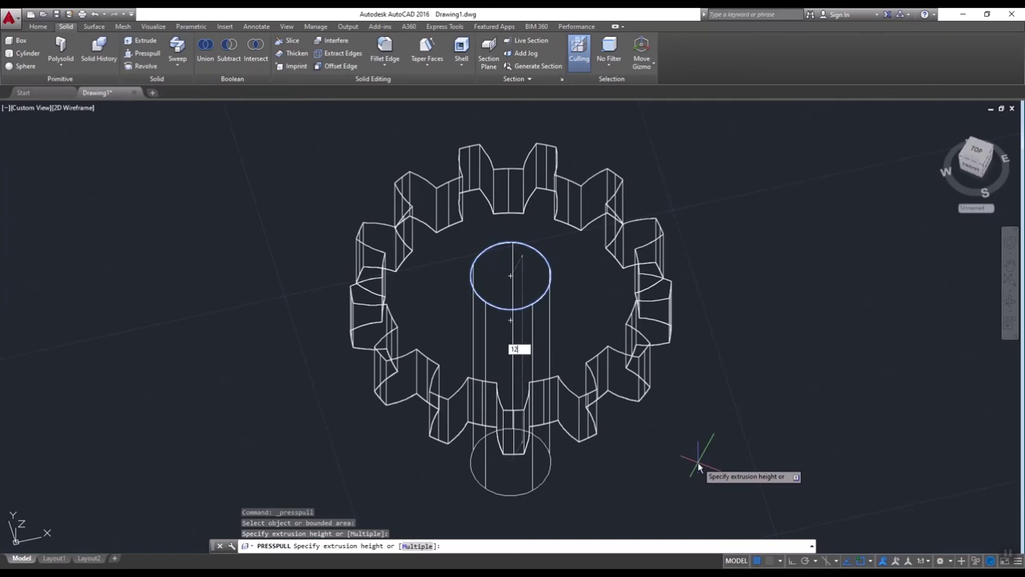
{"action": "key", "text": "Return"}
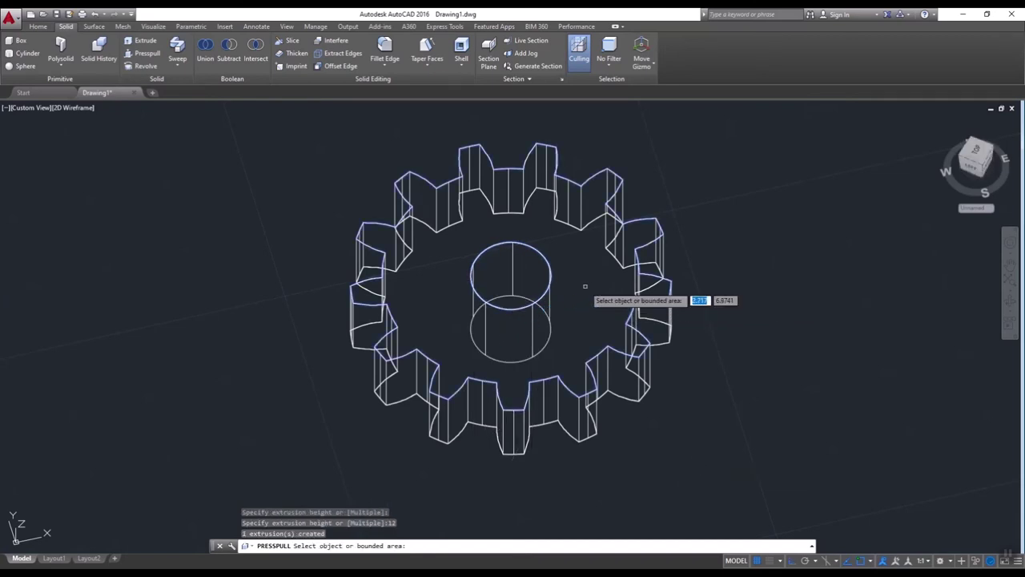
{"action": "key", "text": "Escape"}
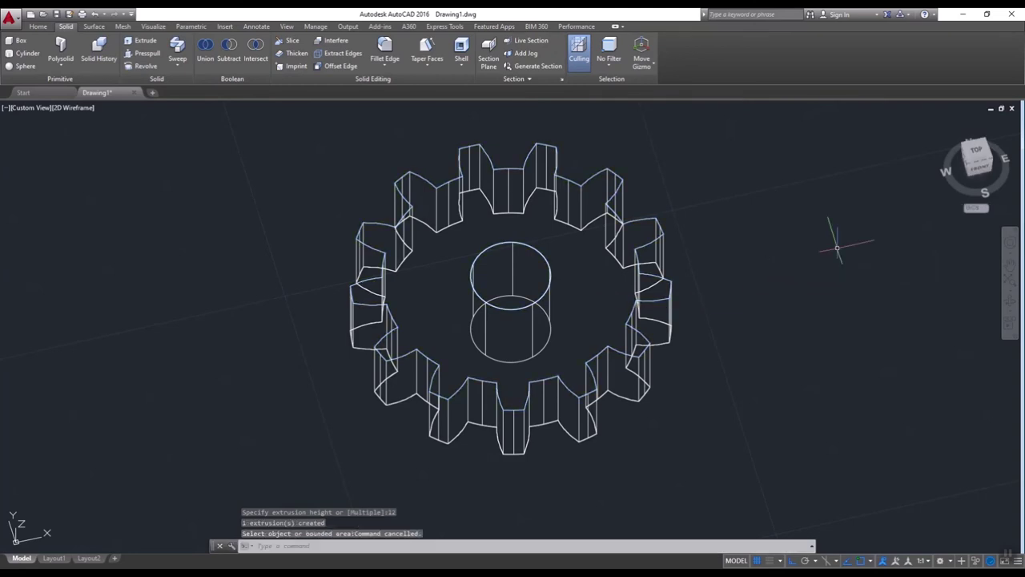
Apply Realistic shading and orbit to a low side view of gear and cylinder
{"action": "left_click", "coordinate": [80, 109]}
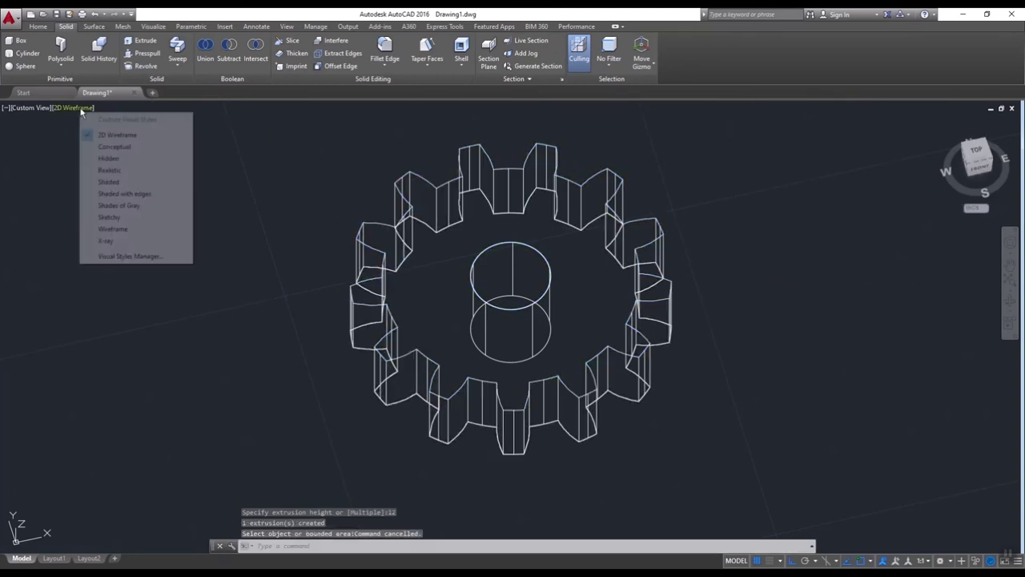
{"action": "left_click", "coordinate": [118, 172]}
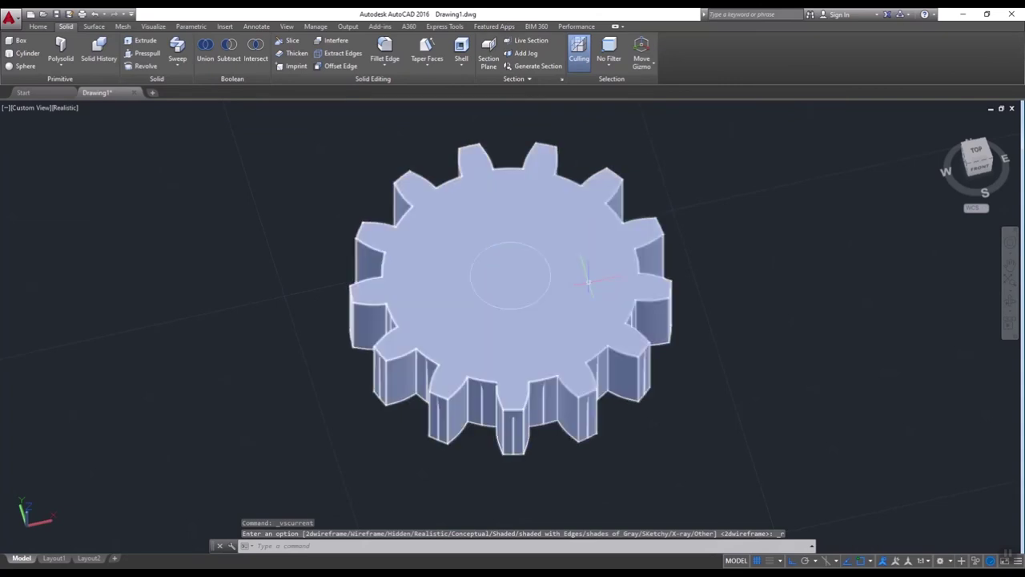
{"action": "left_click", "coordinate": [1008, 301]}
{"action": "mouse_move", "coordinate": [724, 298]}
{"action": "left_mouse_down"}
{"action": "mouse_move", "coordinate": [567, 157]}
{"action": "mouse_move", "coordinate": [602, 238]}
{"action": "mouse_move", "coordinate": [593, 181]}
{"action": "mouse_move", "coordinate": [615, 191]}
{"action": "mouse_move", "coordinate": [616, 206]}
{"action": "left_mouse_up"}
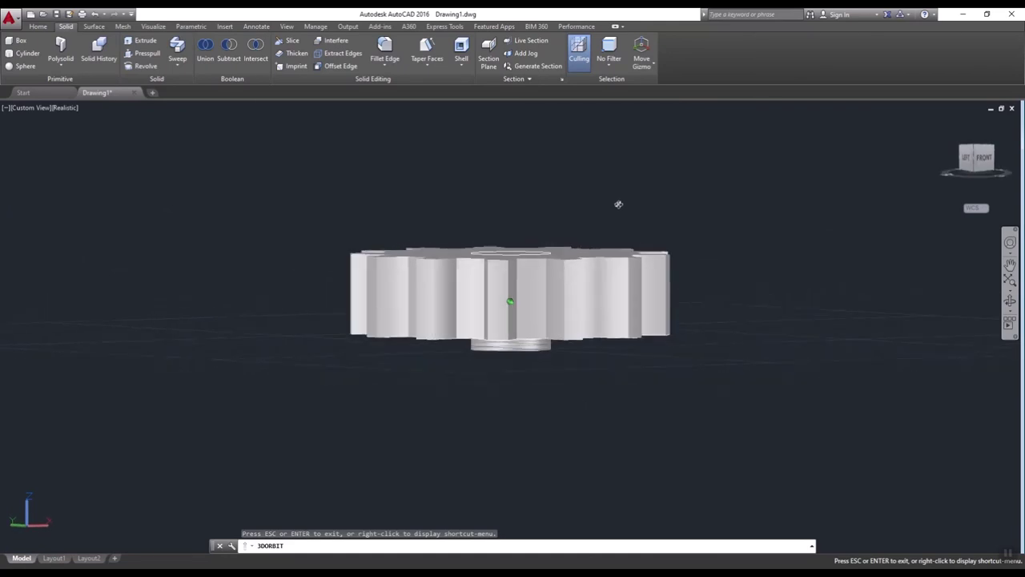
{"action": "key", "text": "Escape"}
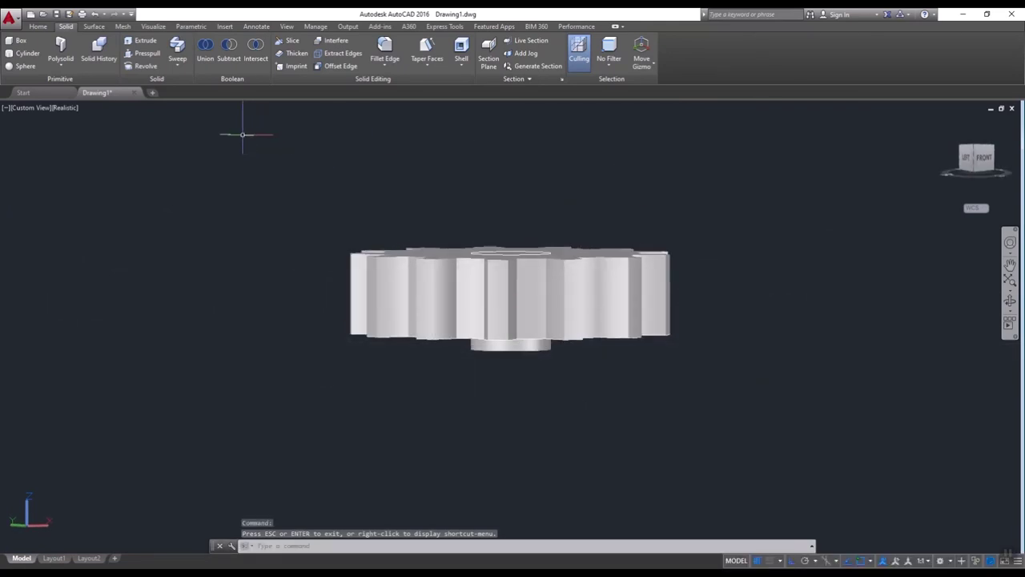
Subtract the centre cylinder from the gear solid to leave a bore hole
{"action": "left_click", "coordinate": [230, 49]}
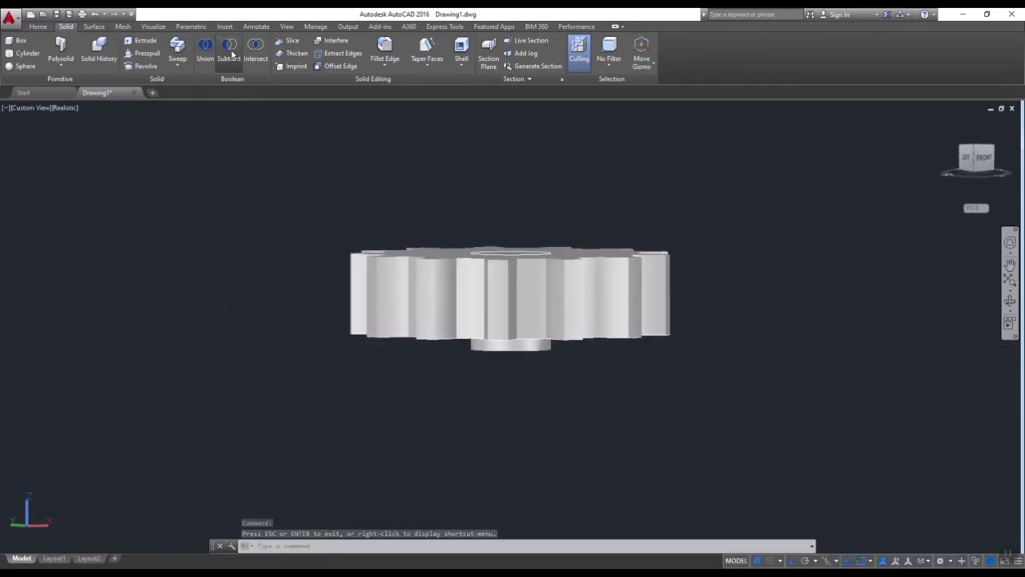
{"action": "left_click", "coordinate": [590, 336]}
{"action": "key", "text": "Return"}
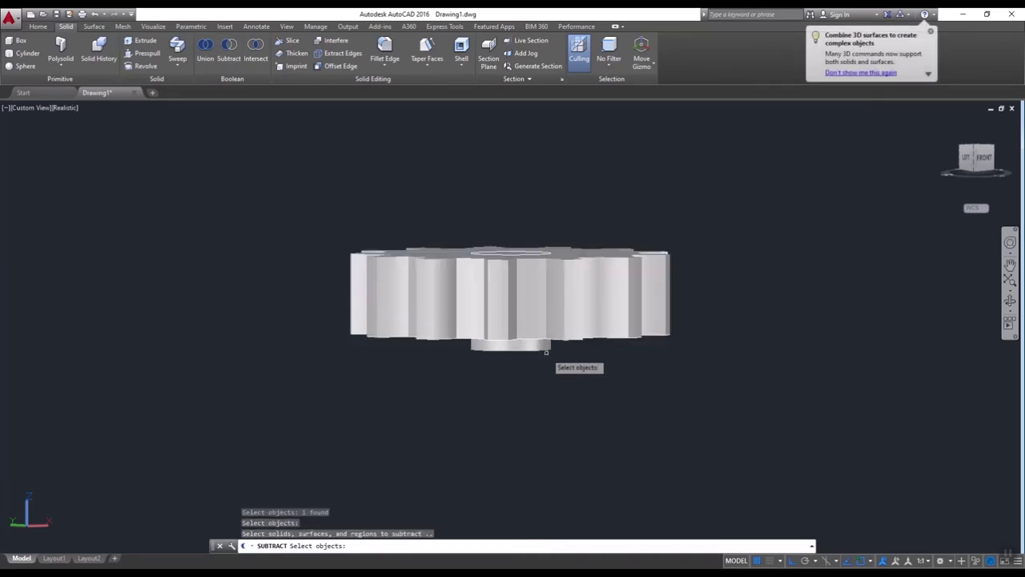
{"action": "left_click", "coordinate": [540, 347]}
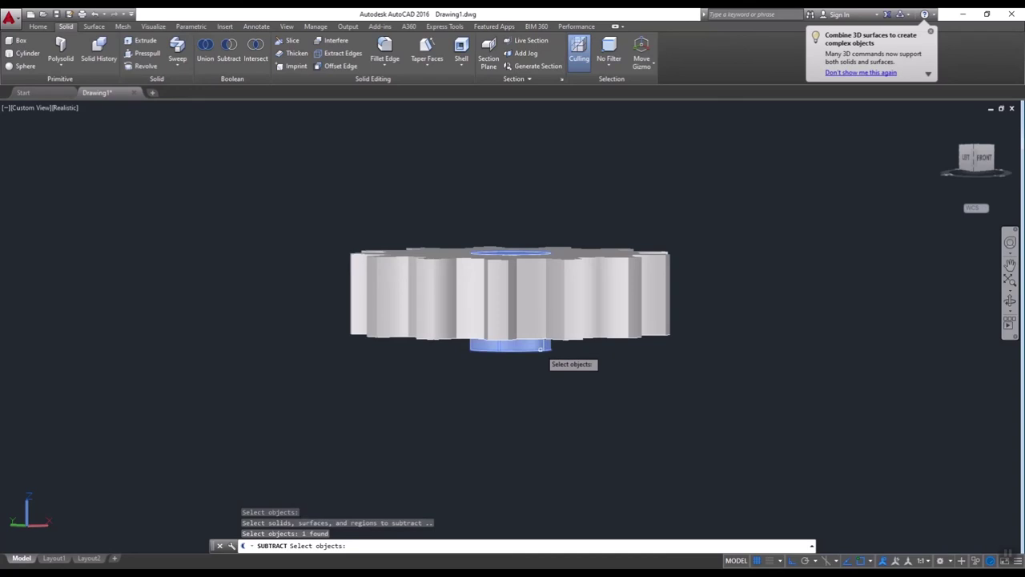
{"action": "key", "text": "Return"}
{"action": "key", "text": "Escape"}
{"action": "key", "text": "Escape"}
{"action": "key", "text": "Escape"}
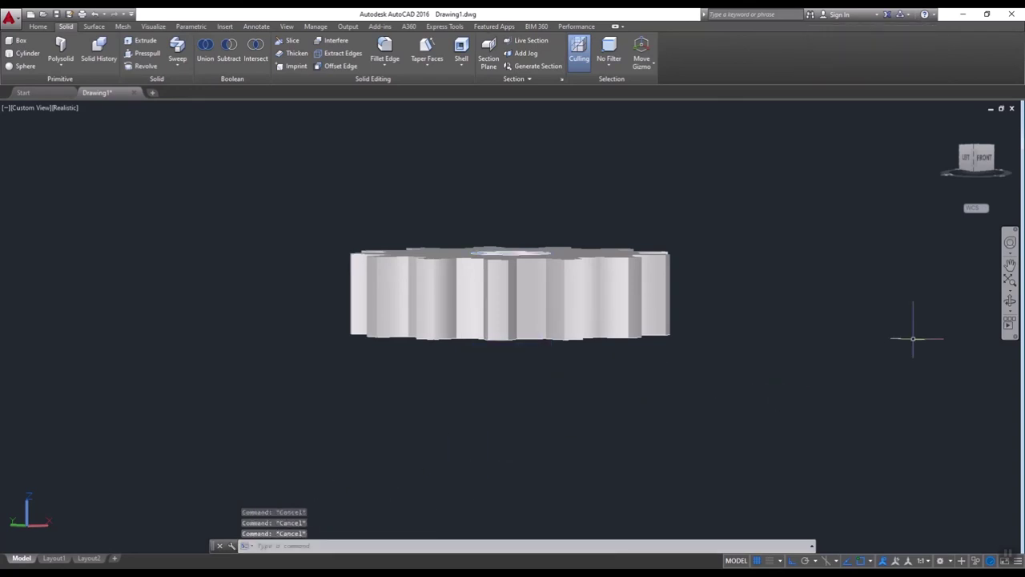
Orbit to look down on the gear's top face, then set the SW Isometric view from the ViewCube
{"action": "left_click", "coordinate": [1010, 302]}
{"action": "mouse_move", "coordinate": [664, 291]}
{"action": "left_mouse_down"}
{"action": "mouse_move", "coordinate": [616, 435]}
{"action": "mouse_move", "coordinate": [613, 346]}
{"action": "mouse_move", "coordinate": [544, 388]}
{"action": "mouse_move", "coordinate": [648, 394]}
{"action": "left_mouse_up"}
{"action": "key", "text": "Escape"}
{"action": "key", "text": "Escape"}
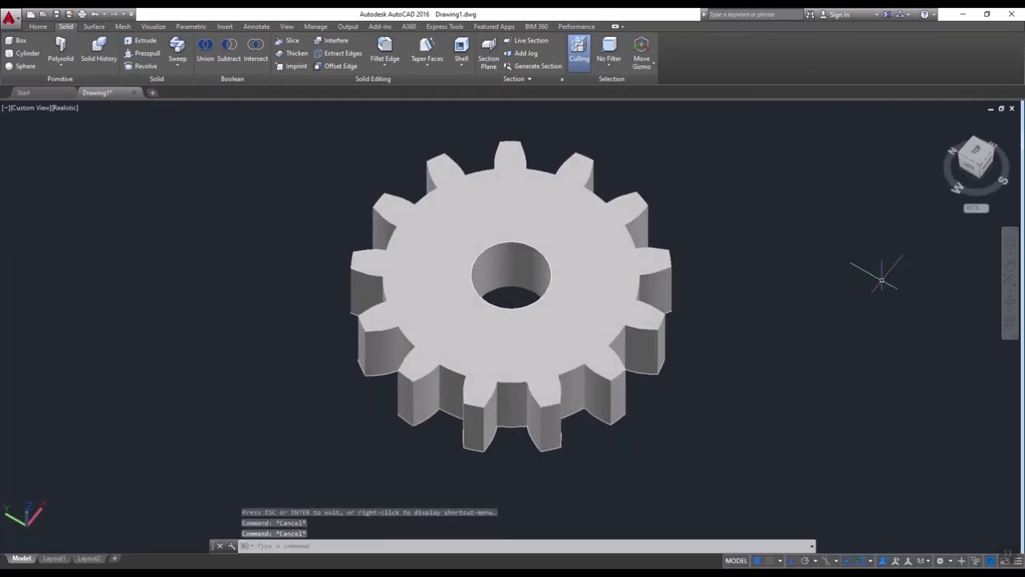
{"action": "left_click", "coordinate": [979, 167]}
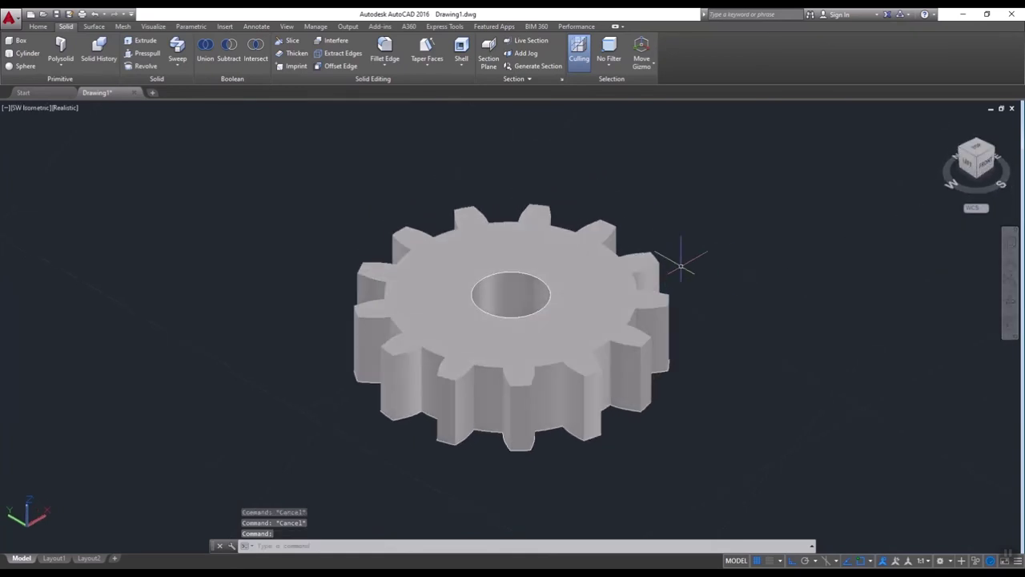